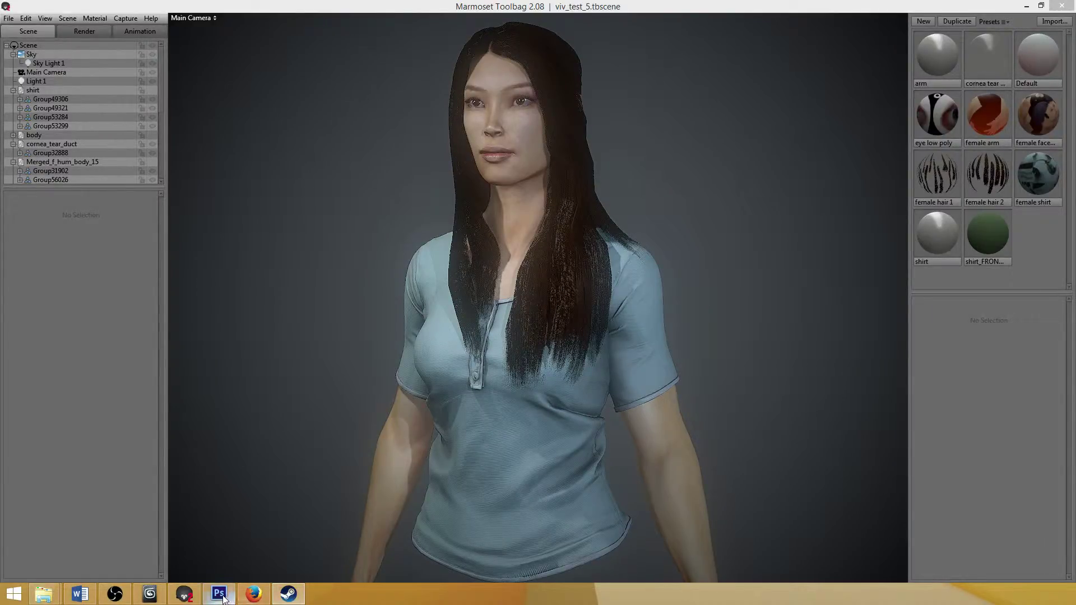
Switch to 3ds Max with the vivian_5.max scene and save the scene
mouse_move(220, 597)
mouse_move(220, 569)
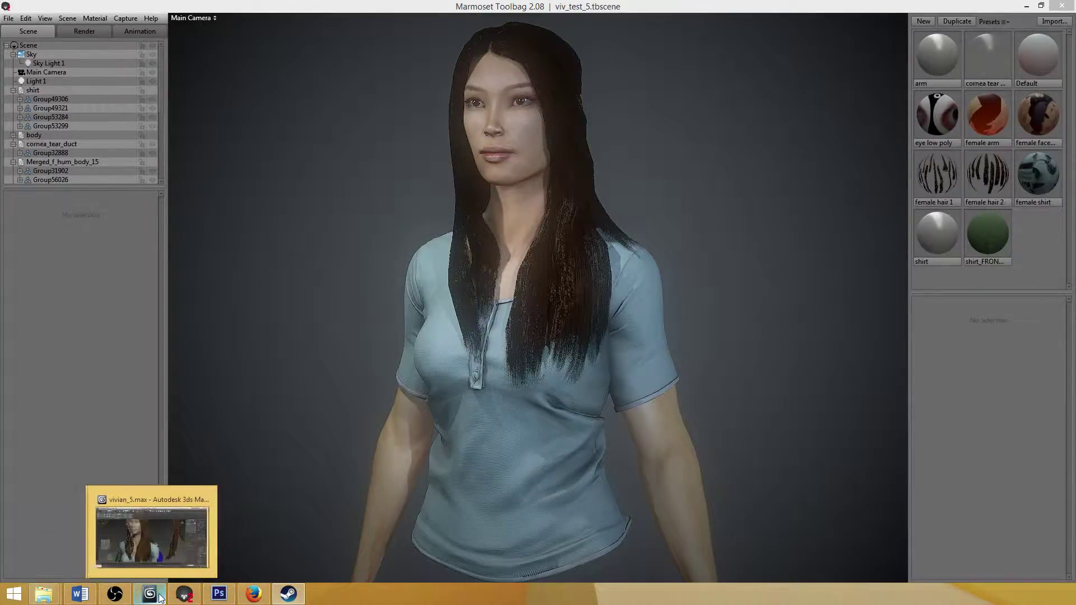
click(160, 597)
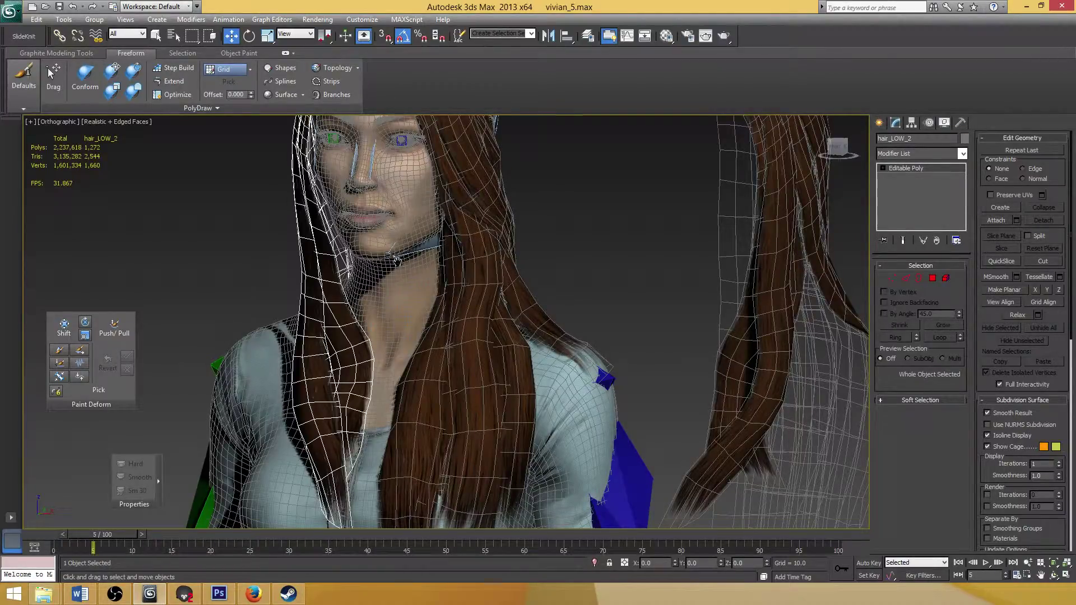
scroll(426, 258, up, 3)
scroll(422, 318, down, 3)
alt+middle_drag(422, 318, 406, 313)
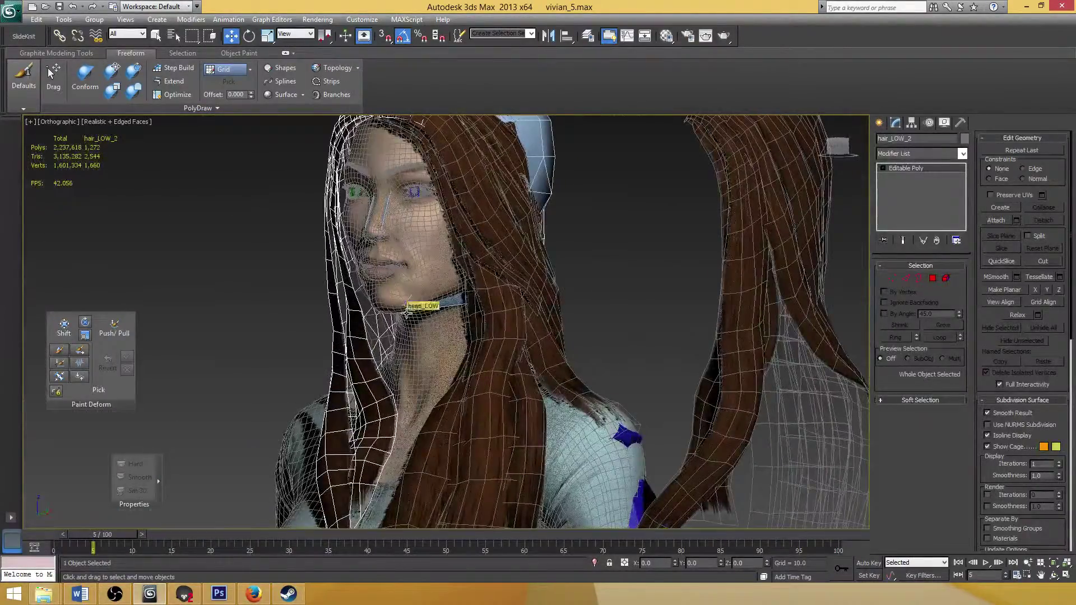
key(ctrl+s)
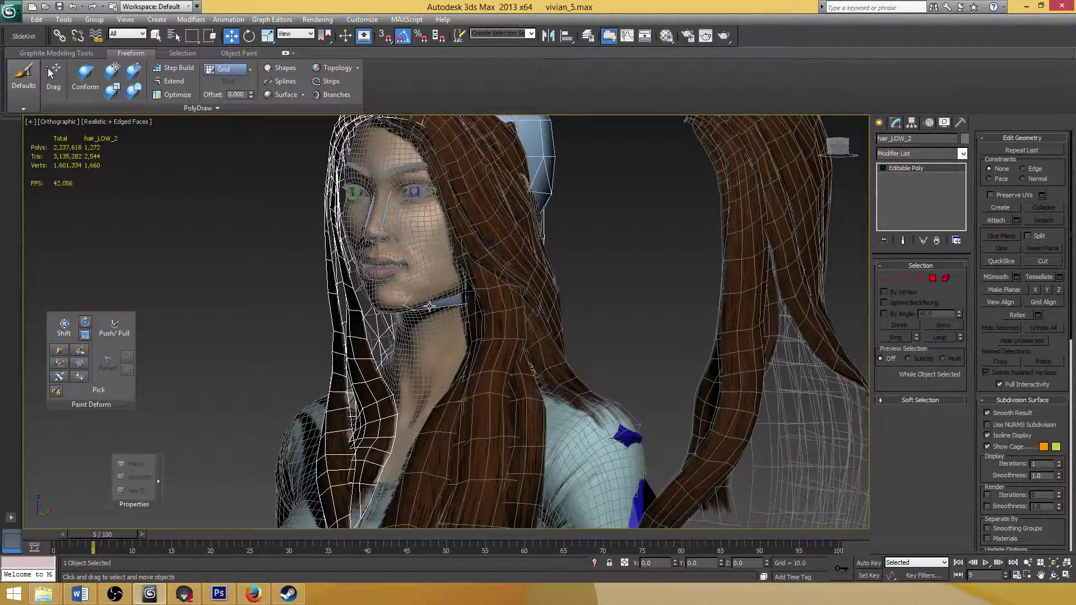
Clone the selected hair_LOW_2 hair mesh in place
alt+middle_drag(415, 312, 293, 307)
scroll(307, 308, up, 3)
click(293, 308)
click(378, 307)
scroll(452, 319, down, 4)
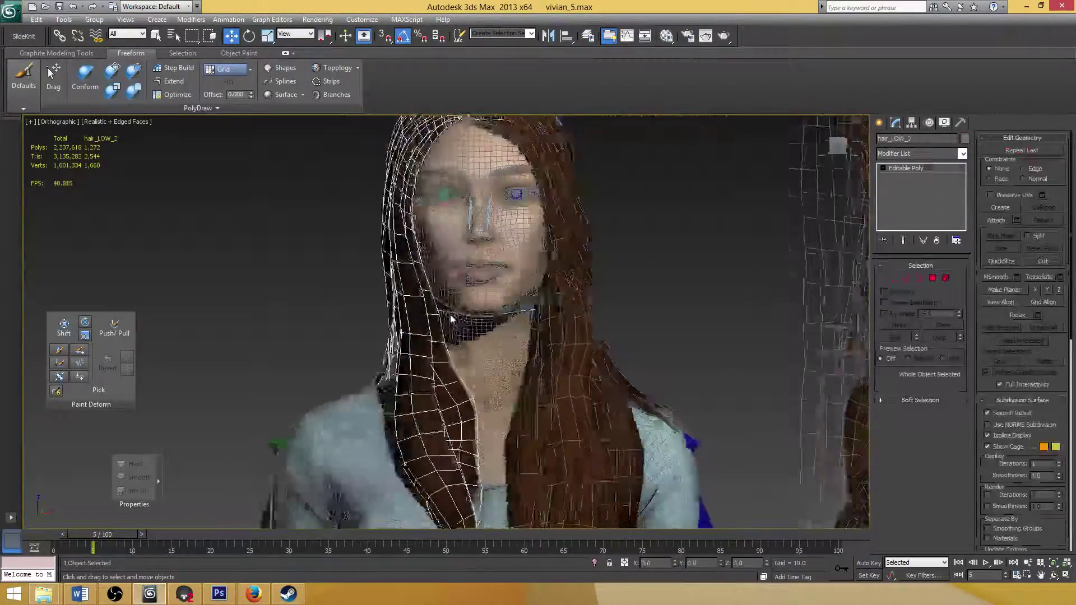
alt+middle_drag(452, 319, 421, 311)
scroll(531, 334, down, 1)
scroll(514, 337, up, 3)
scroll(528, 315, up, 5)
scroll(529, 315, down, 4)
scroll(437, 313, down, 3)
right_click(421, 309)
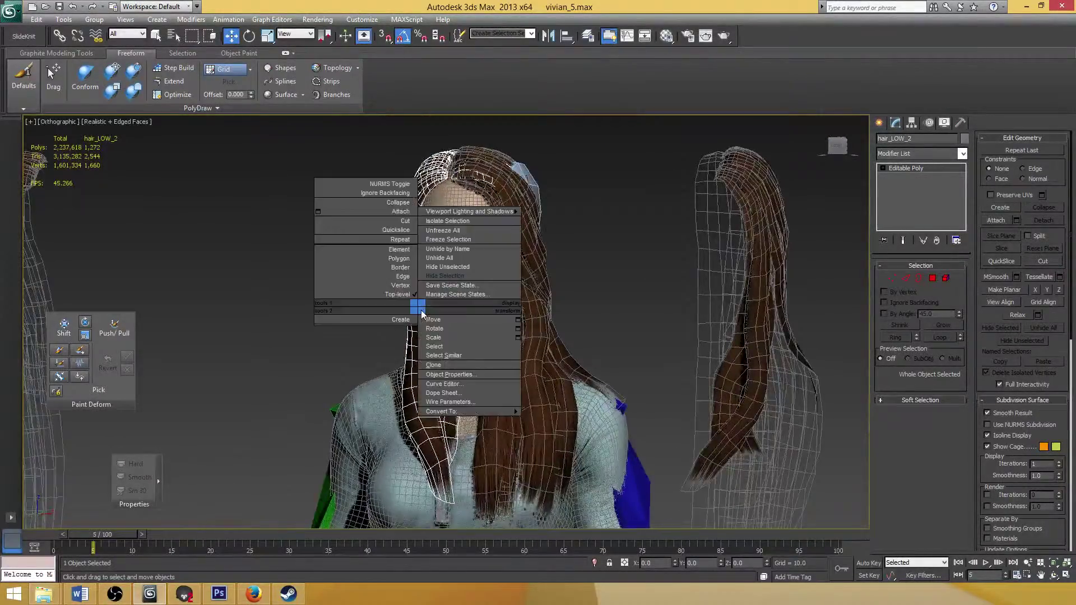
click(448, 364)
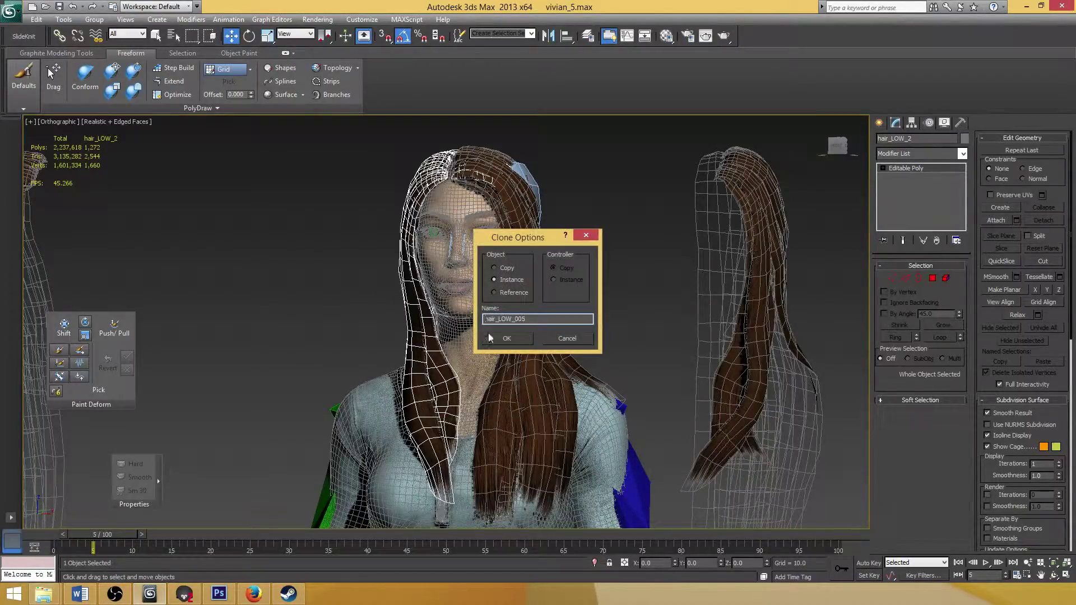
click(507, 339)
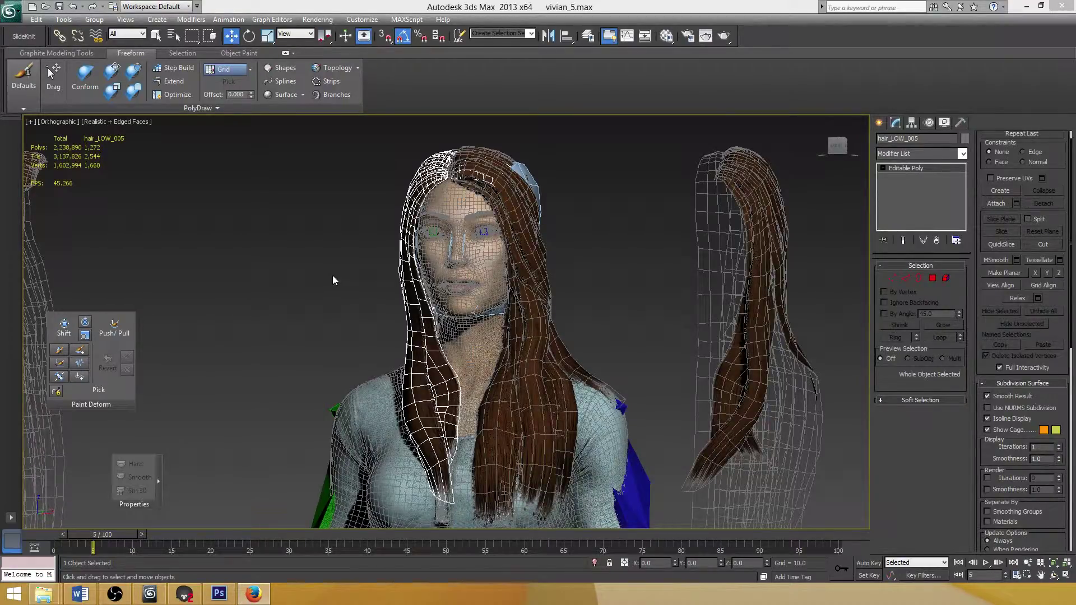
Flip the normals of the cloned hair mesh at element level and return to object level
scroll(518, 274, up, 4)
alt+middle_drag(518, 274, 519, 249)
scroll(519, 249, down, 5)
click(942, 278)
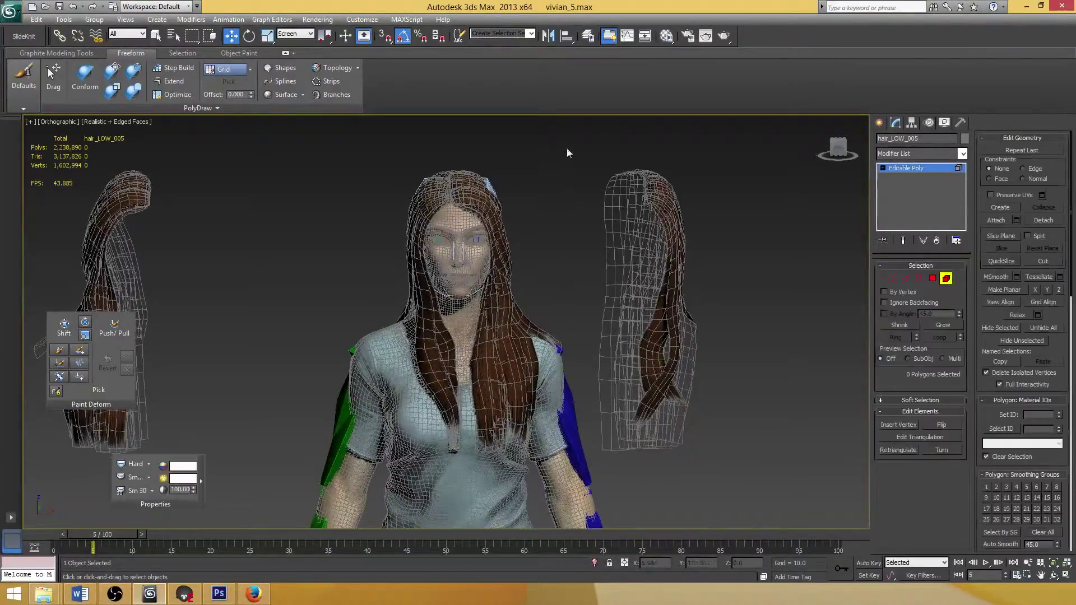
click(498, 313)
scroll(504, 324, up, 5)
alt+middle_drag(503, 324, 476, 336)
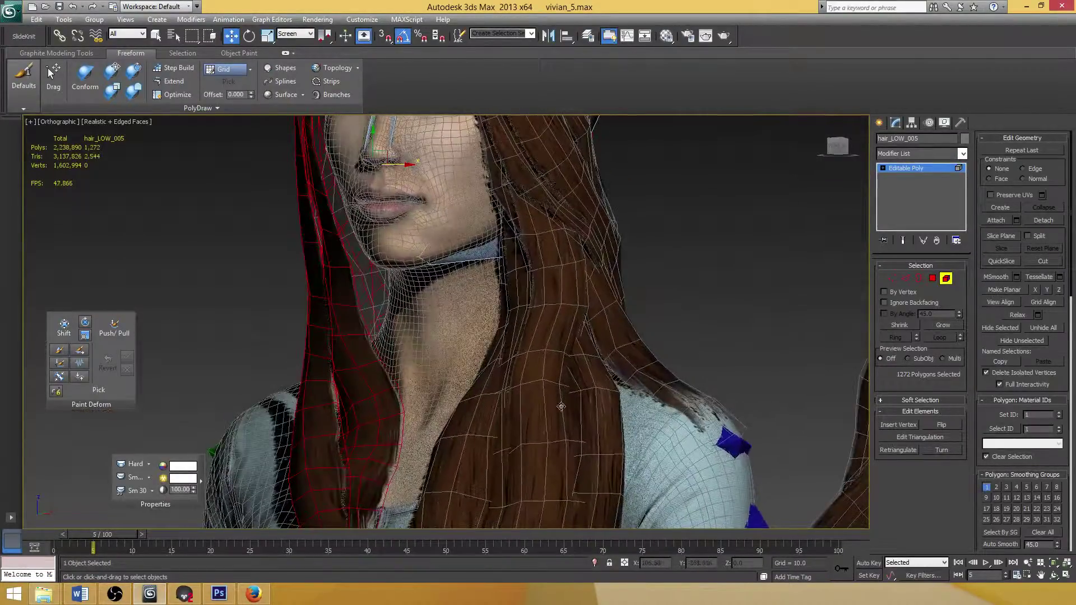
click(944, 424)
alt+middle_drag(488, 297, 453, 307)
click(948, 278)
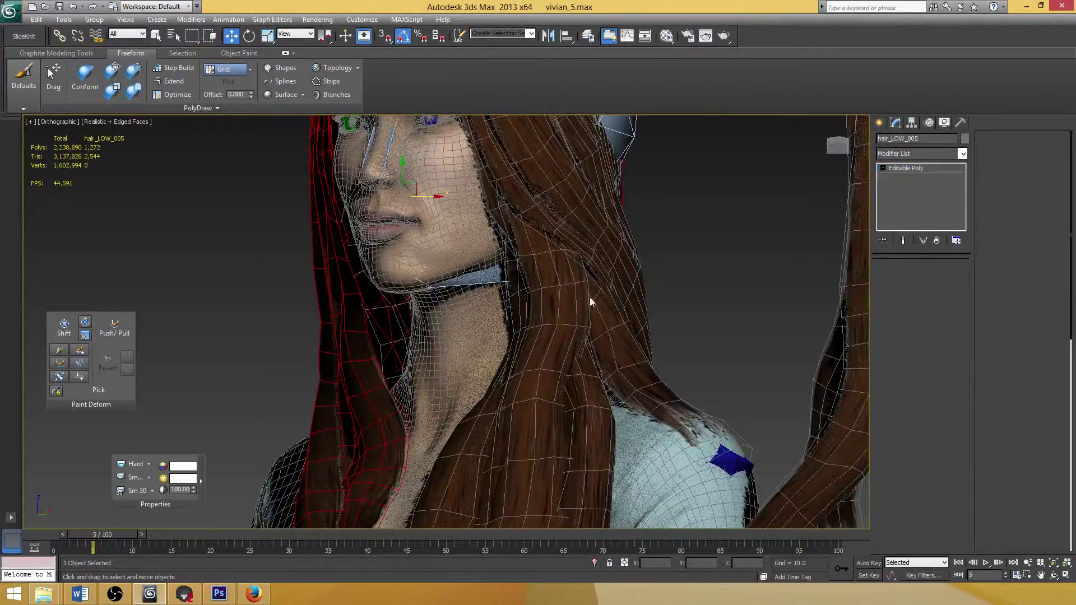
Attach the flipped hair clone to the hair_LOW_2 mesh so both form one object
scroll(357, 386, up, 3)
click(273, 297)
click(309, 280)
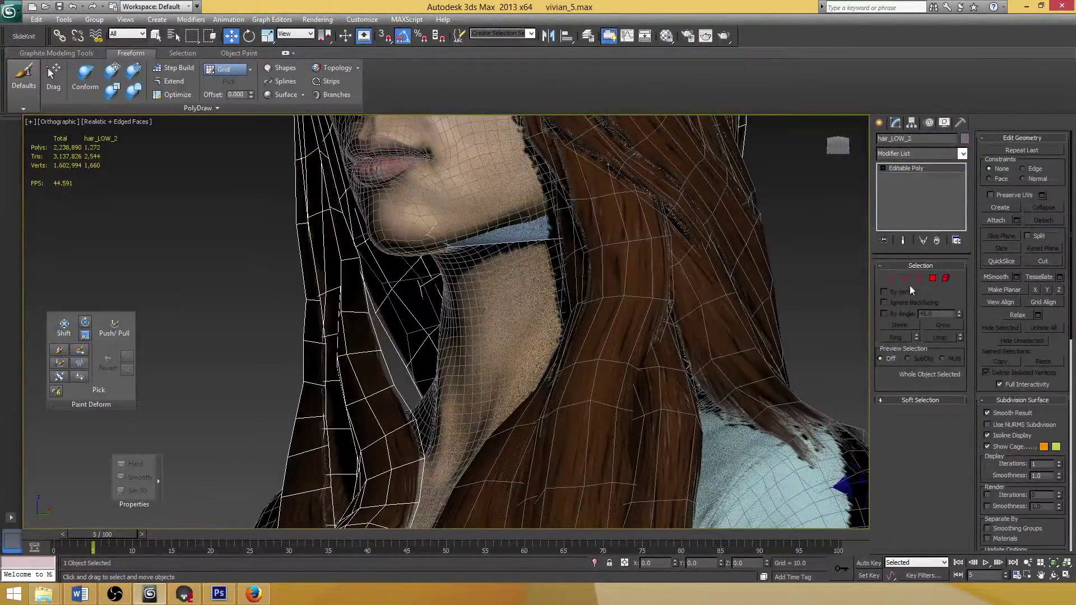
click(945, 278)
click(998, 220)
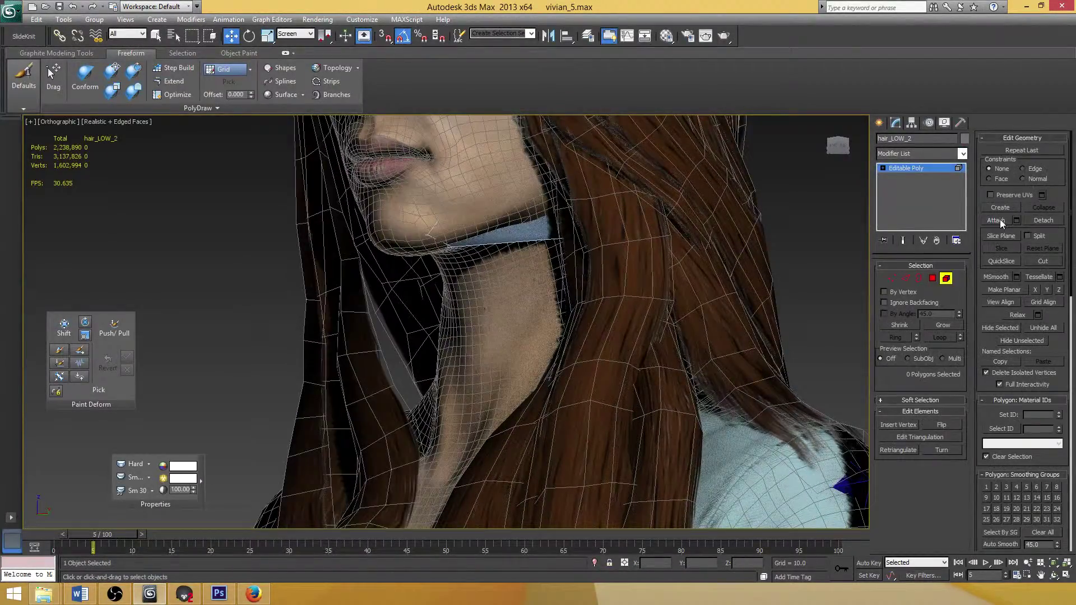
alt+middle_drag(448, 317, 396, 284)
click(387, 320)
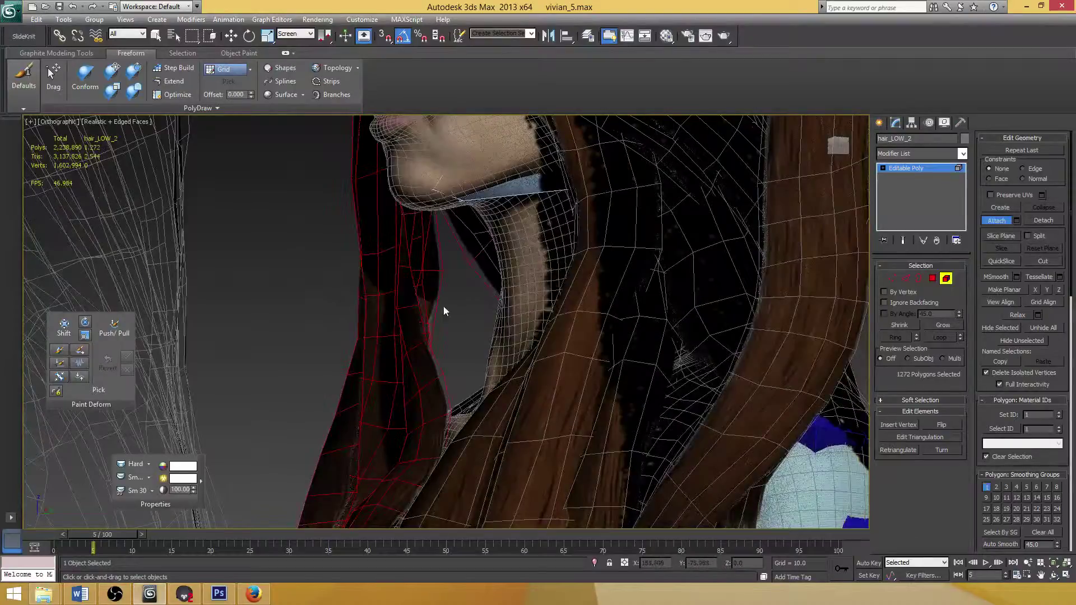
scroll(443, 305, down, 5)
click(945, 278)
key(w)
alt+middle_drag(348, 279, 314, 258)
click(375, 293)
click(384, 293)
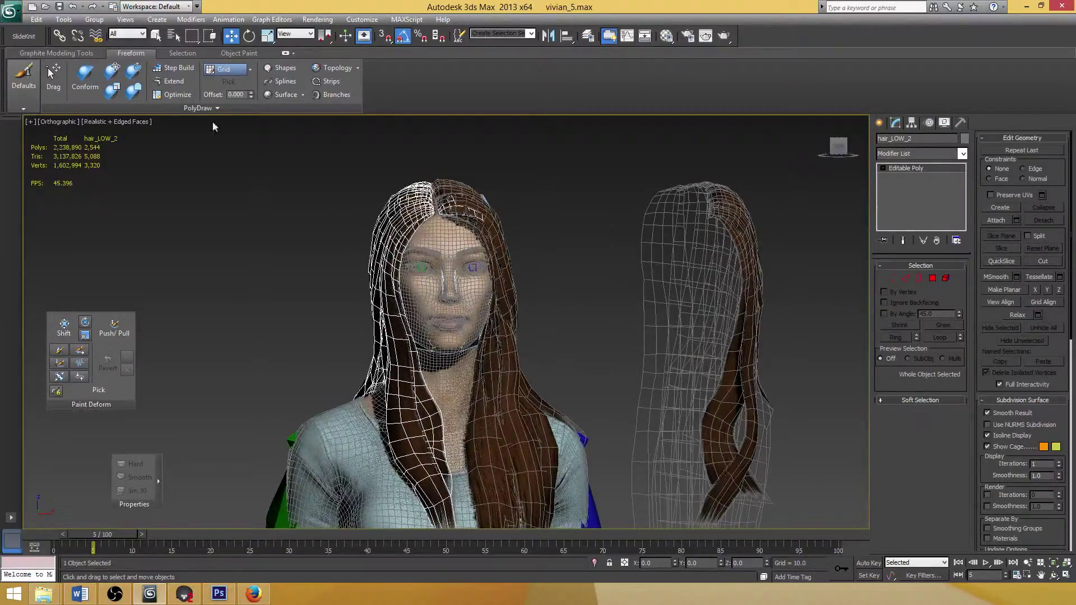
Export only the combined hair mesh as OBJ, overwriting hair_LOW_2.obj in the Female Test folder, and clear the selection
click(10, 11)
mouse_move(40, 190)
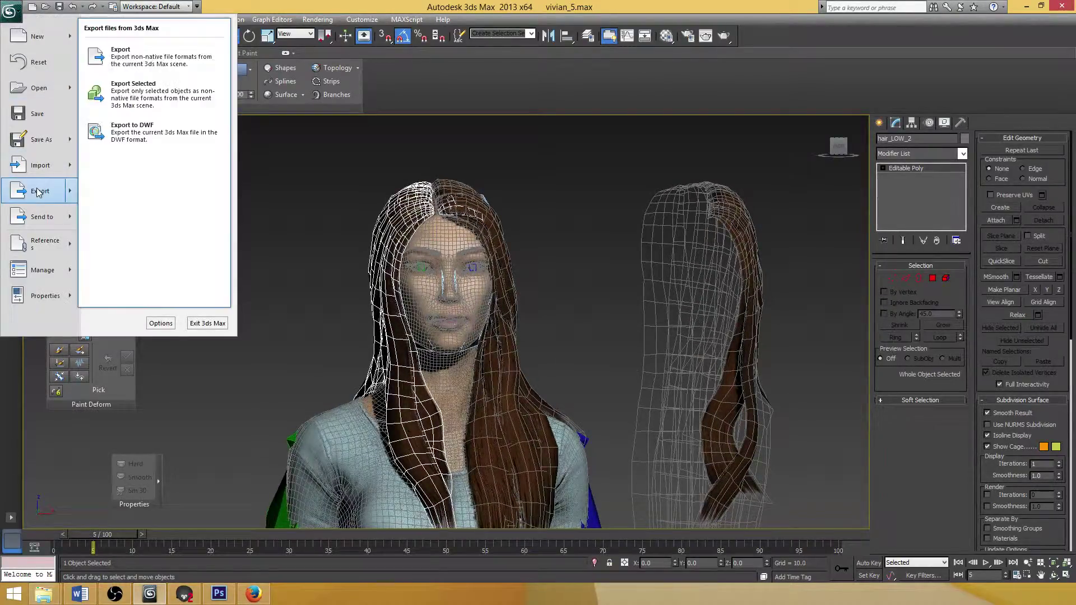
click(129, 91)
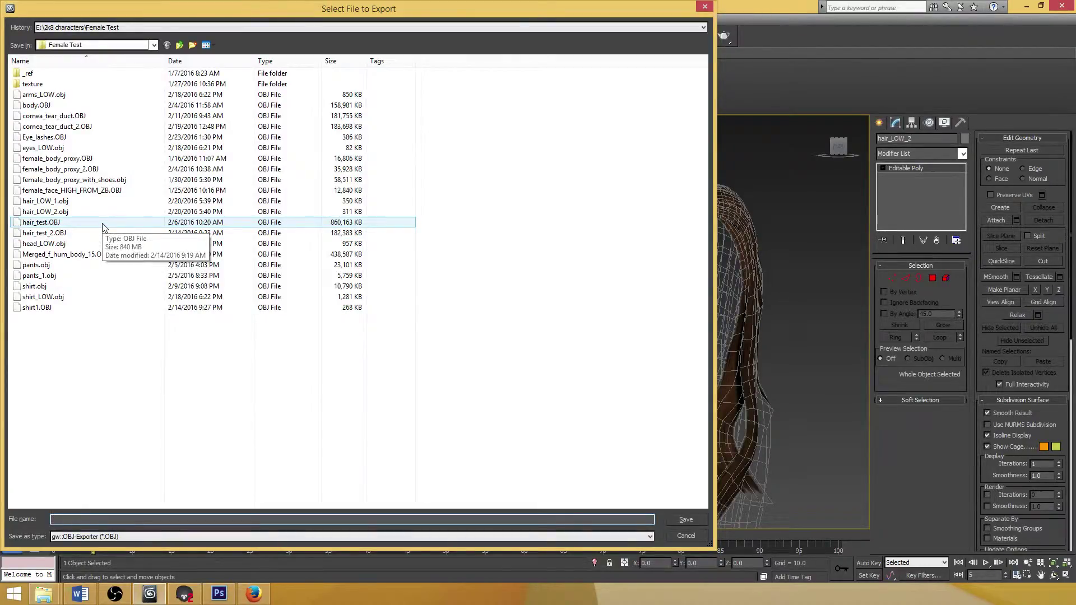
double_click(44, 211)
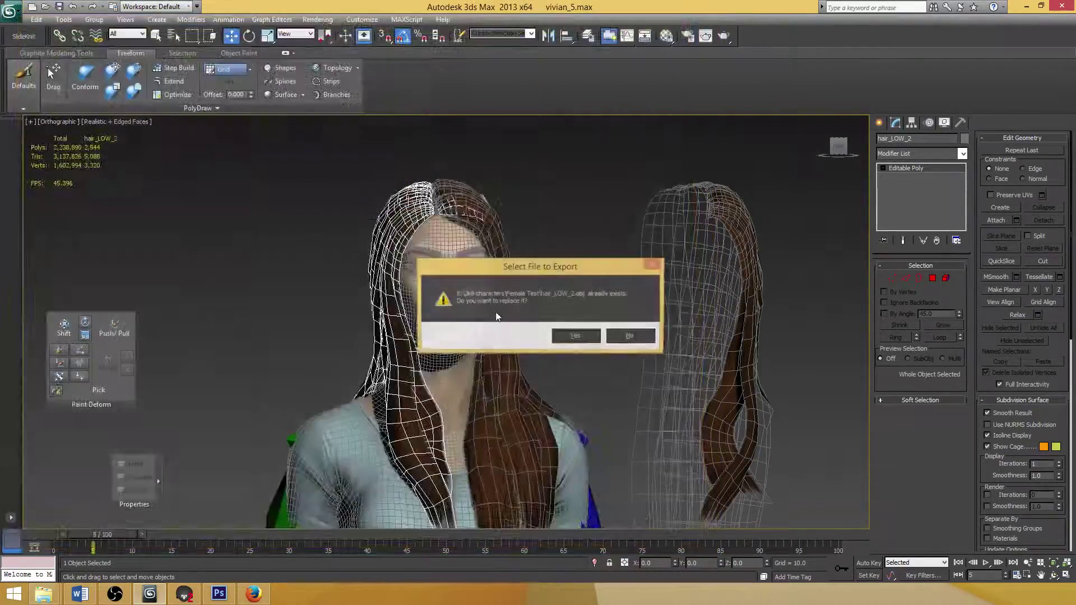
click(576, 336)
click(481, 382)
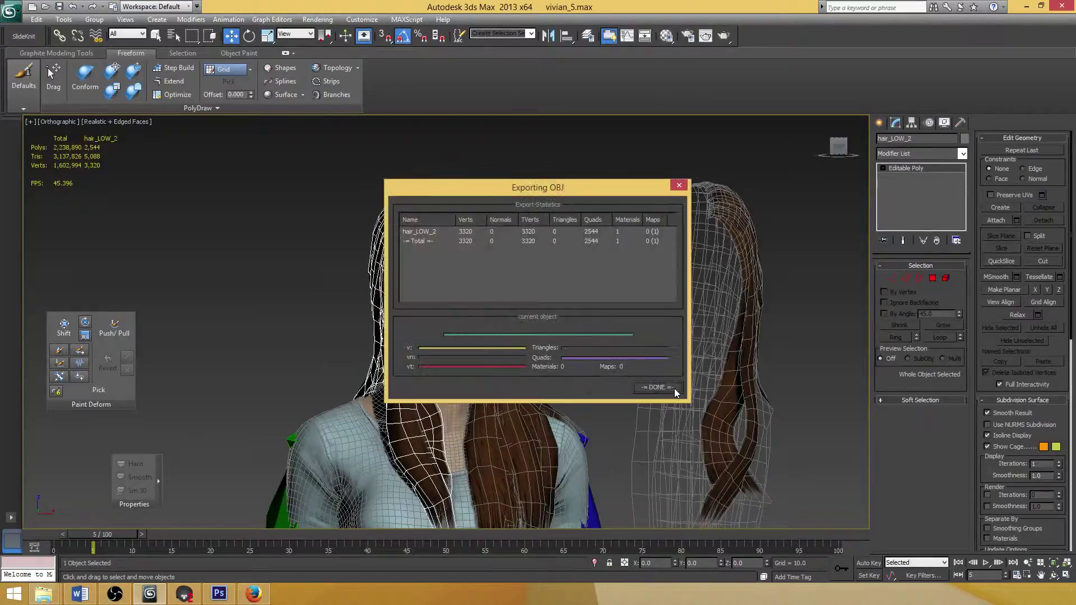
click(654, 385)
middle_drag(600, 291, 463, 232)
click(463, 232)
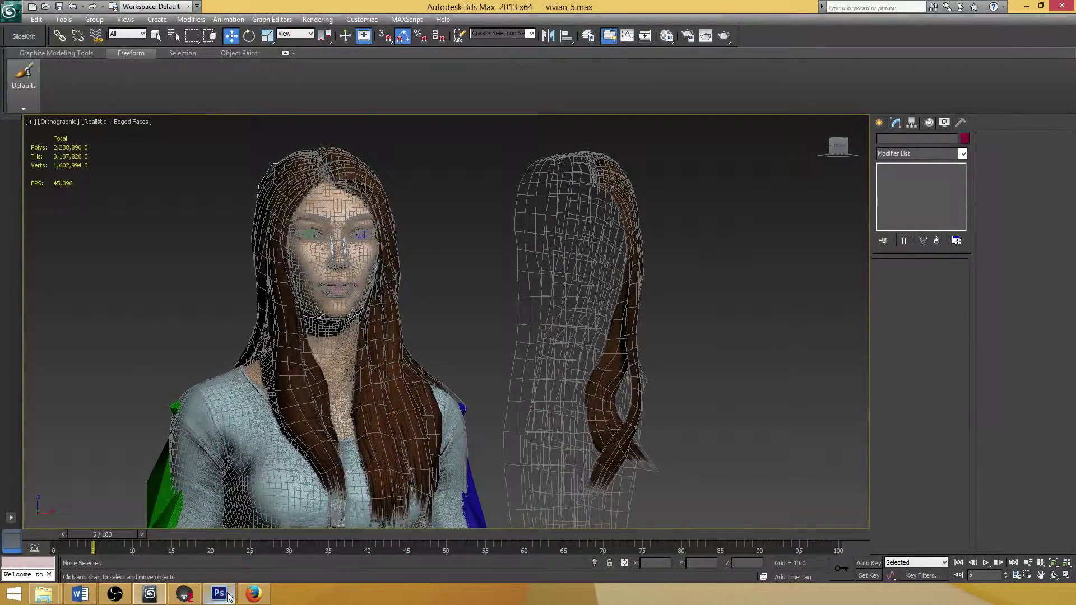
Switch to Marmoset Toolbag, check the updated hair mesh on the character, and capture the camera view to the clipboard
click(187, 595)
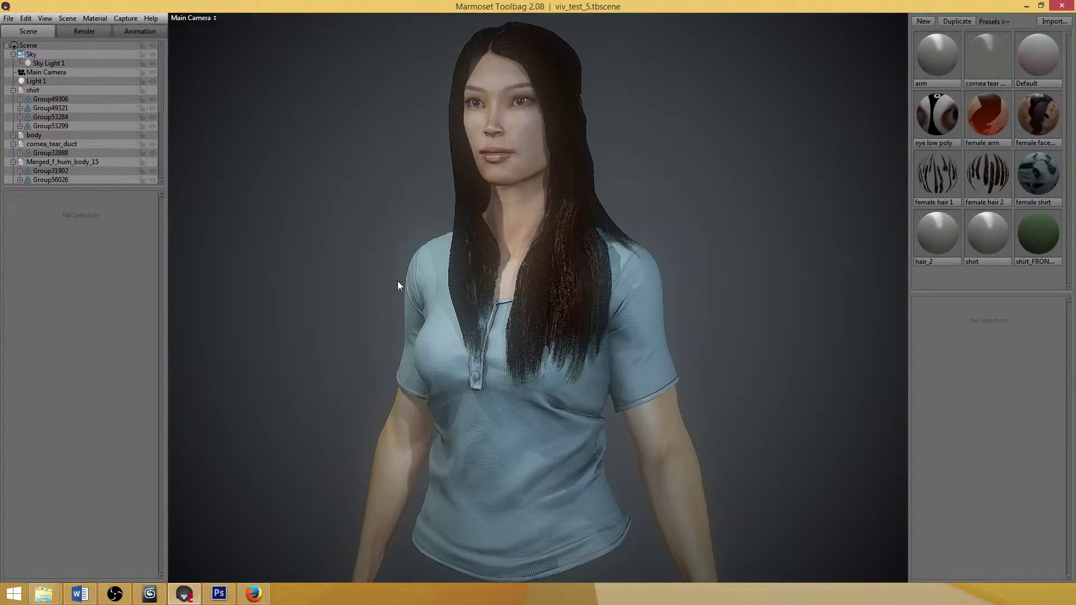
click(459, 281)
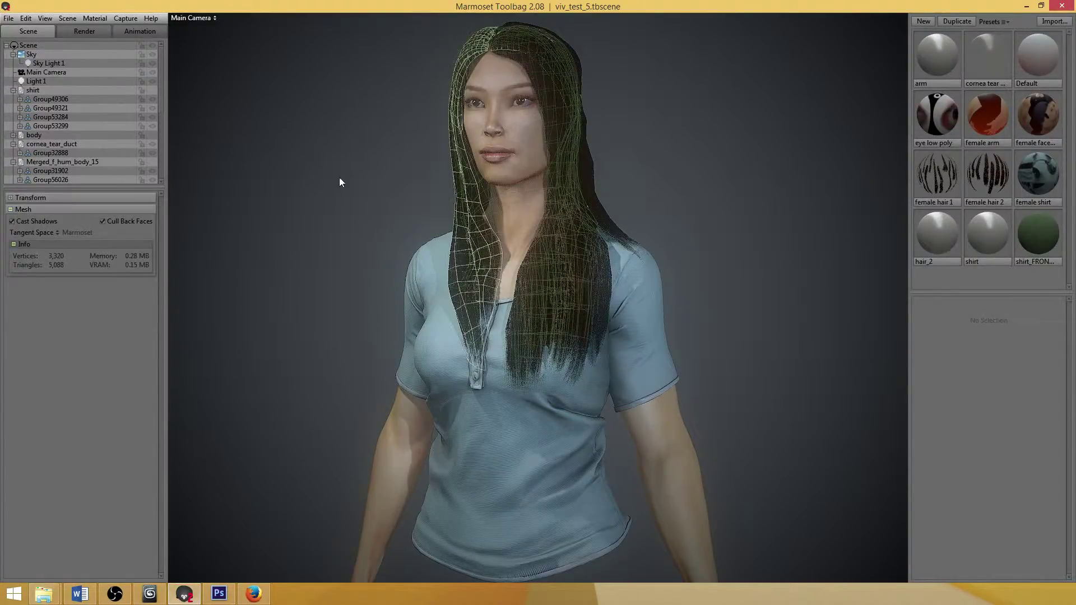
click(276, 100)
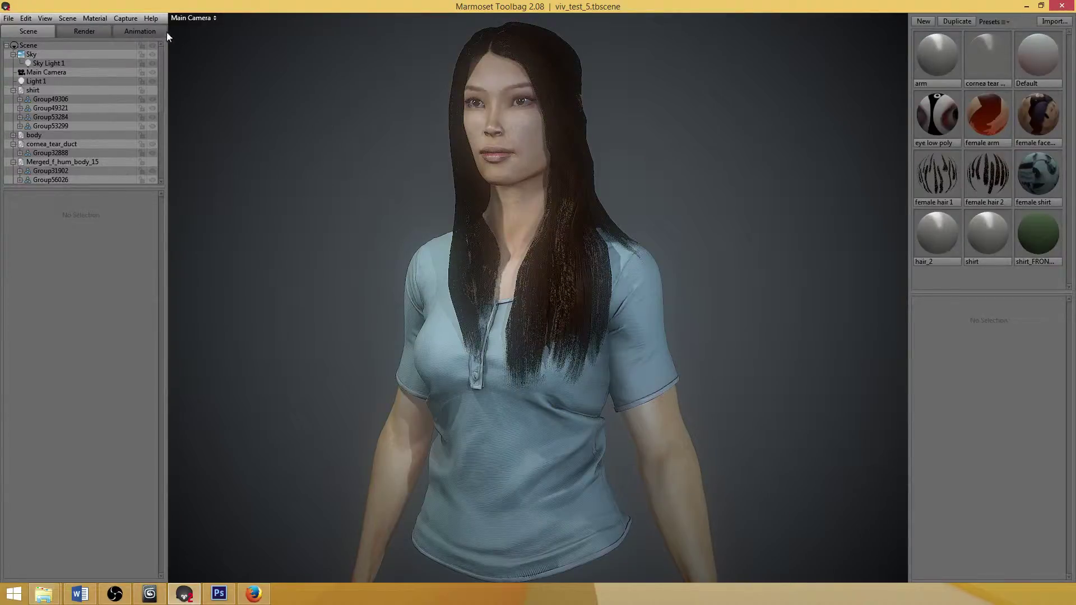
click(123, 19)
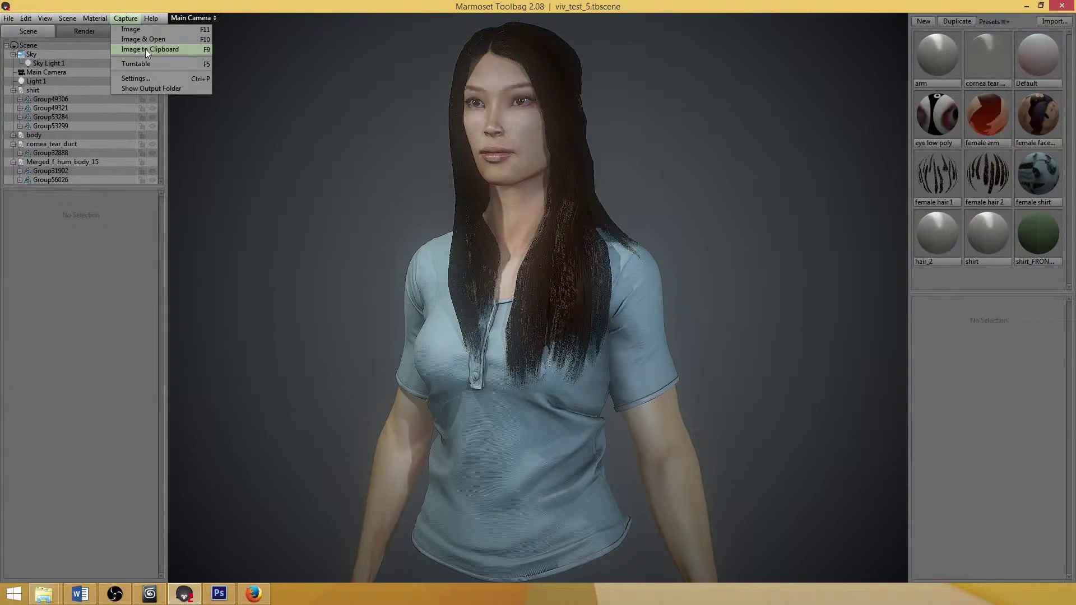
click(145, 48)
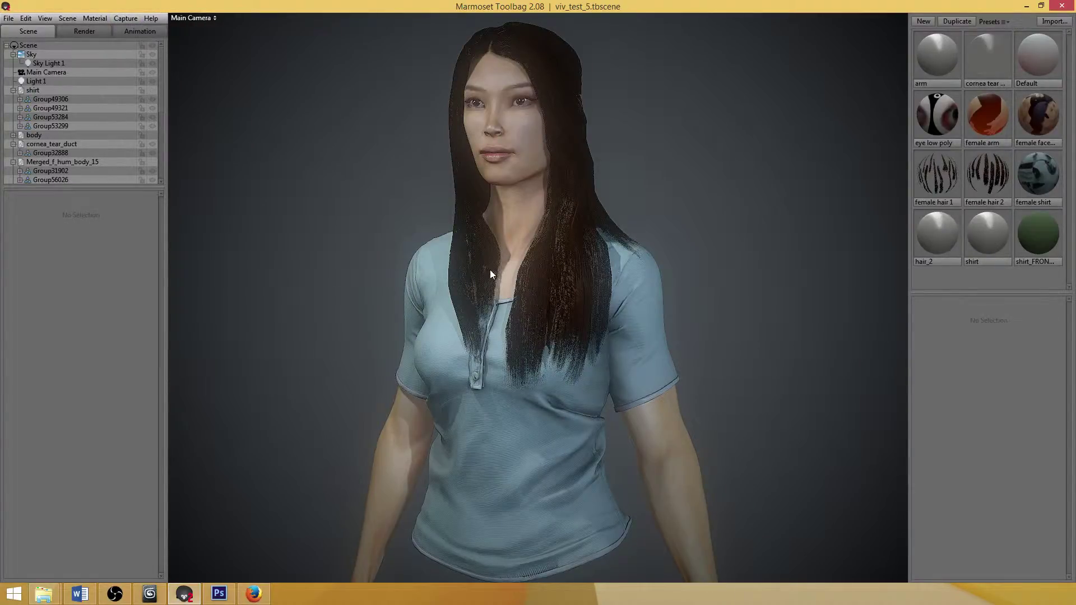
Switch to Photoshop, create a new document and paste the captured character image into it
click(218, 593)
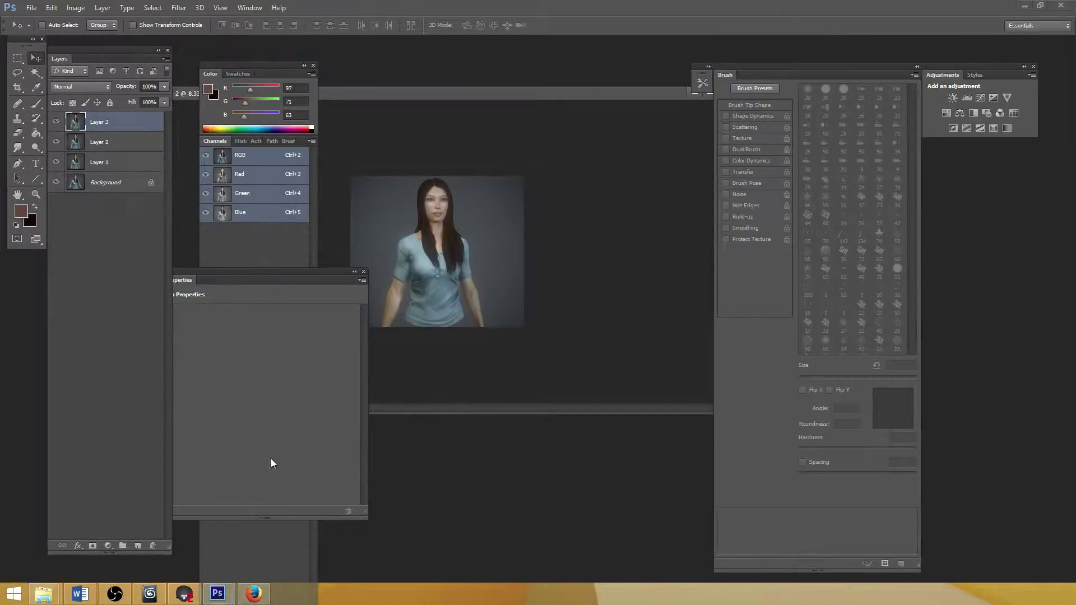
click(37, 7)
click(38, 20)
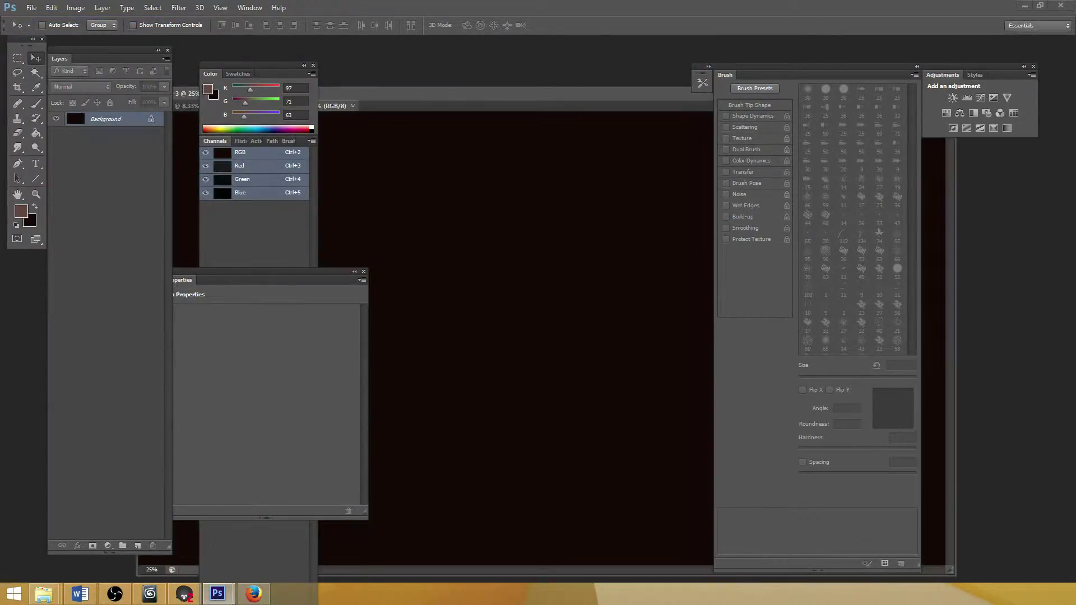
drag(336, 105, 244, 89)
key(ctrl+v)
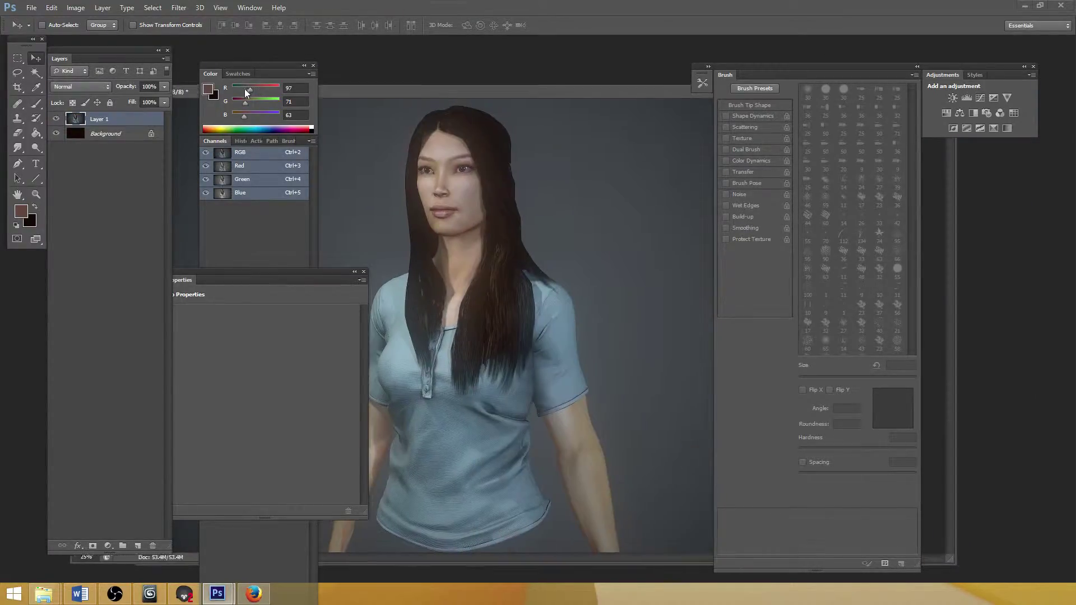
Examine the hair strands over the shoulders and chest up close in the pasted render
alt+scroll(478, 305, up, 6)
alt+scroll(477, 305, down, 3)
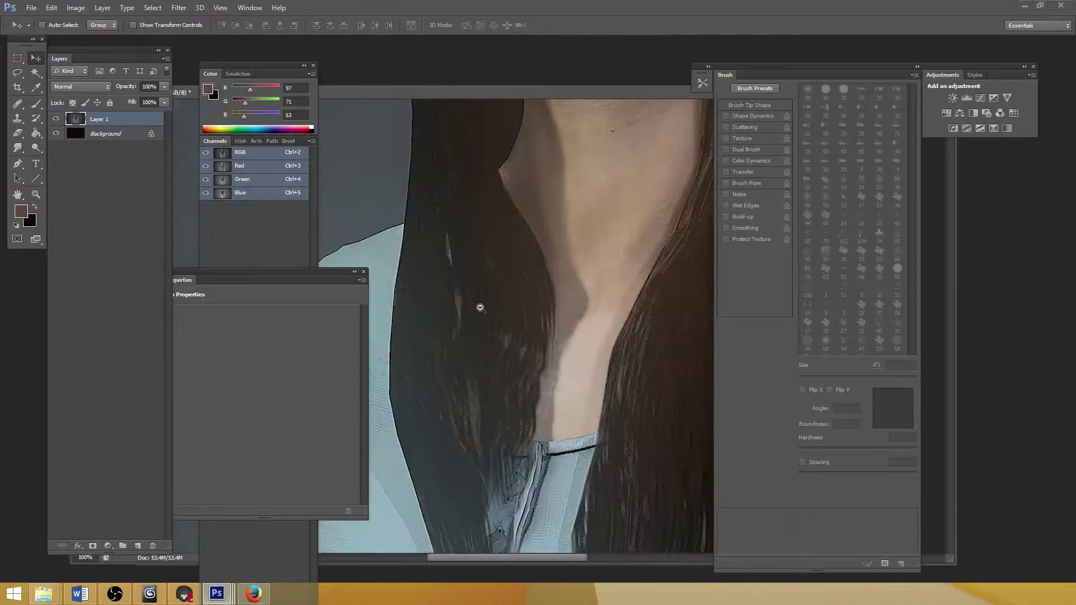
alt+scroll(479, 306, up, 2)
alt+scroll(480, 307, down, 1)
alt+scroll(480, 307, down, 1)
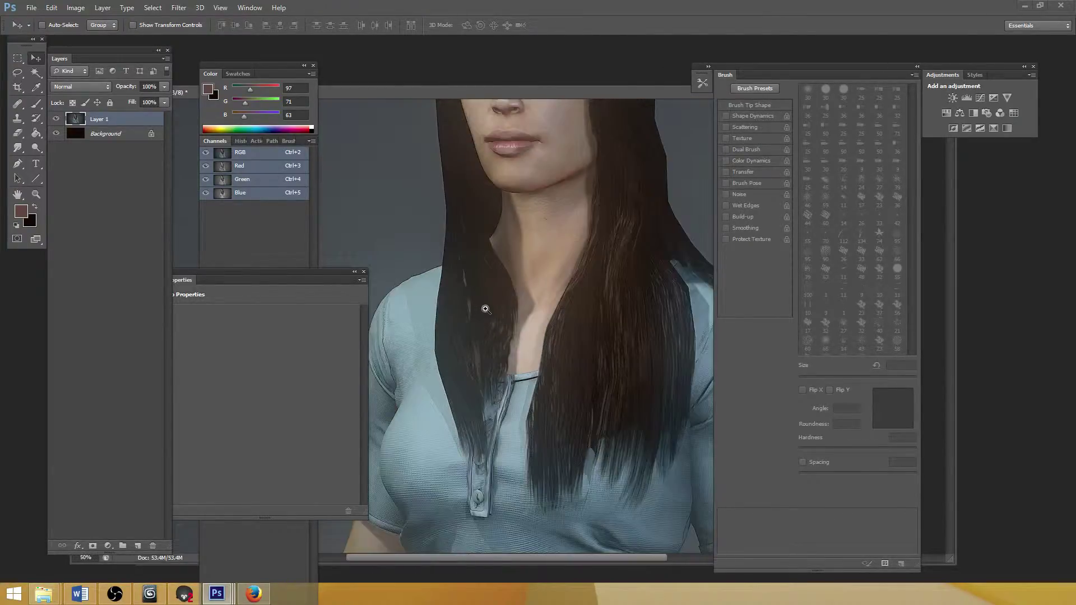
alt+scroll(485, 309, down, 1)
alt+scroll(483, 307, up, 1)
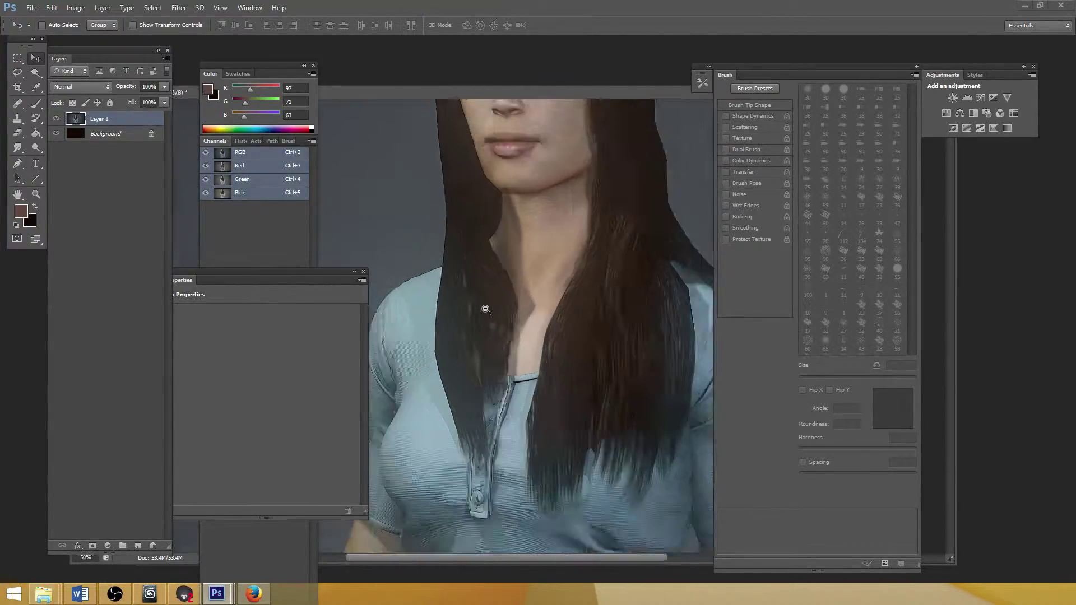
alt+scroll(483, 308, down, 1)
Reposition the document window and examine the character's face and hairline up close
drag(522, 92, 710, 80)
alt+scroll(435, 183, up, 5)
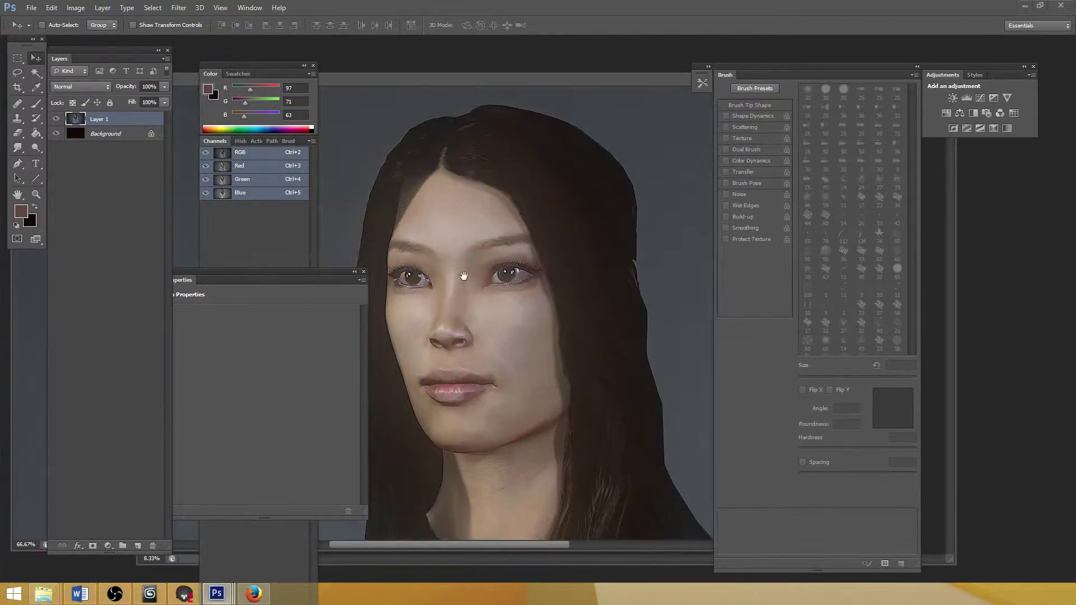
alt+scroll(466, 193, down, 3)
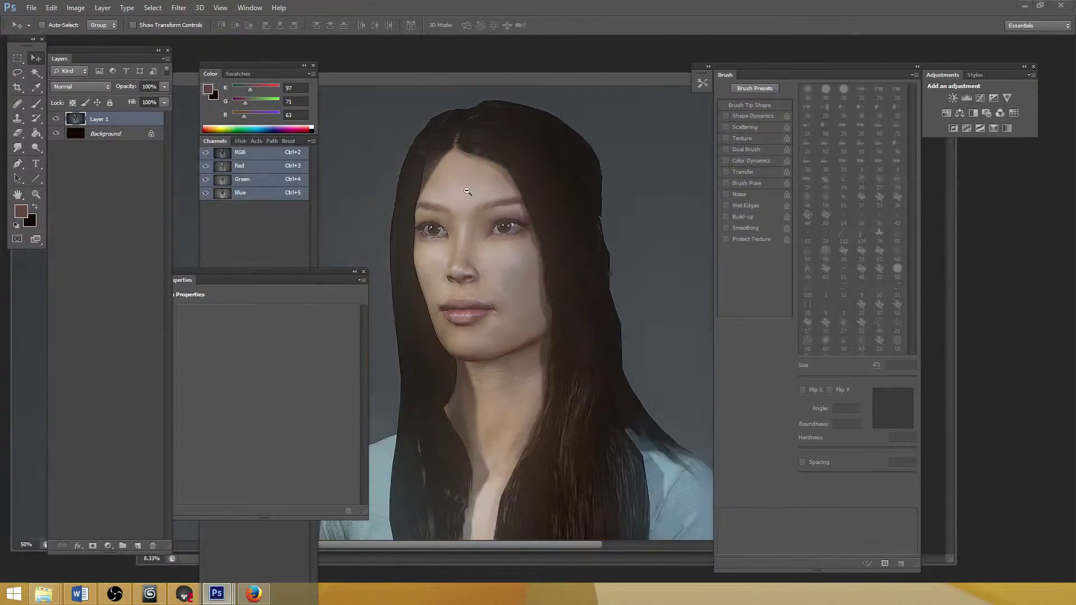
alt+scroll(466, 193, up, 1)
drag(553, 84, 652, 48)
click(630, 124)
click(586, 224)
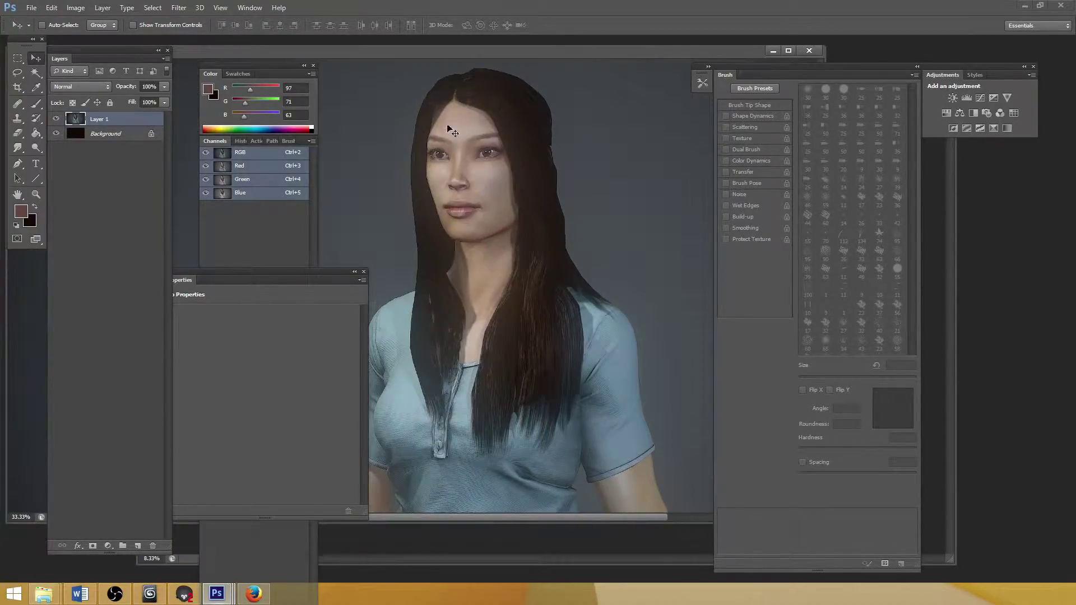
ctrl+click(457, 104)
ctrl+click(457, 105)
alt+scroll(519, 235, up, 3)
alt+scroll(519, 241, down, 4)
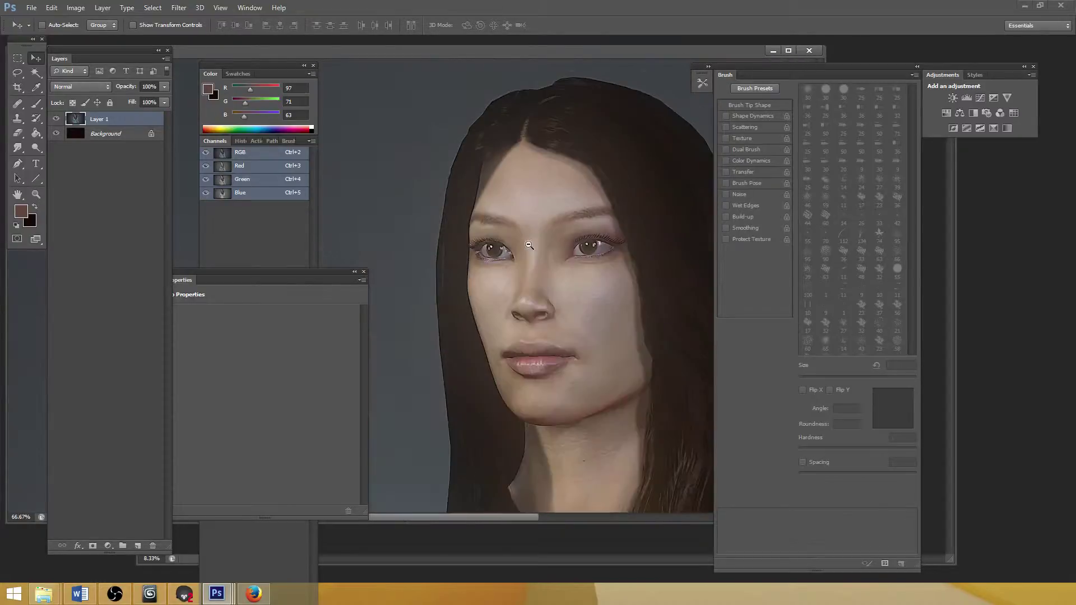
Switch back to 3ds Max and reload the vivian_5.max scene without saving the changes
click(1026, 7)
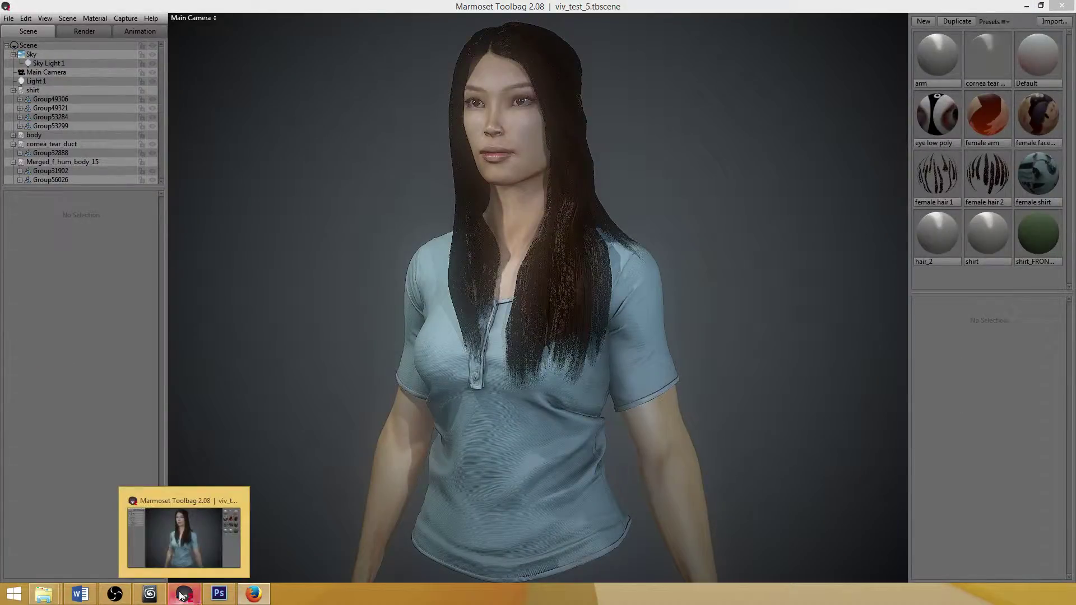
click(158, 595)
scroll(254, 214, up, 2)
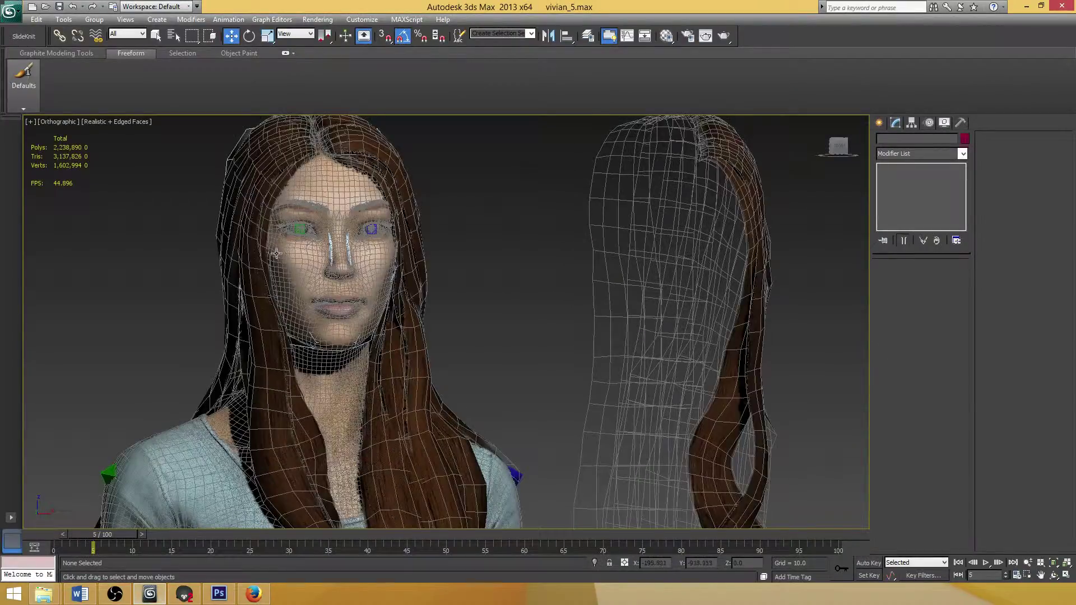
alt+middle_drag(315, 258, 206, 244)
click(206, 244)
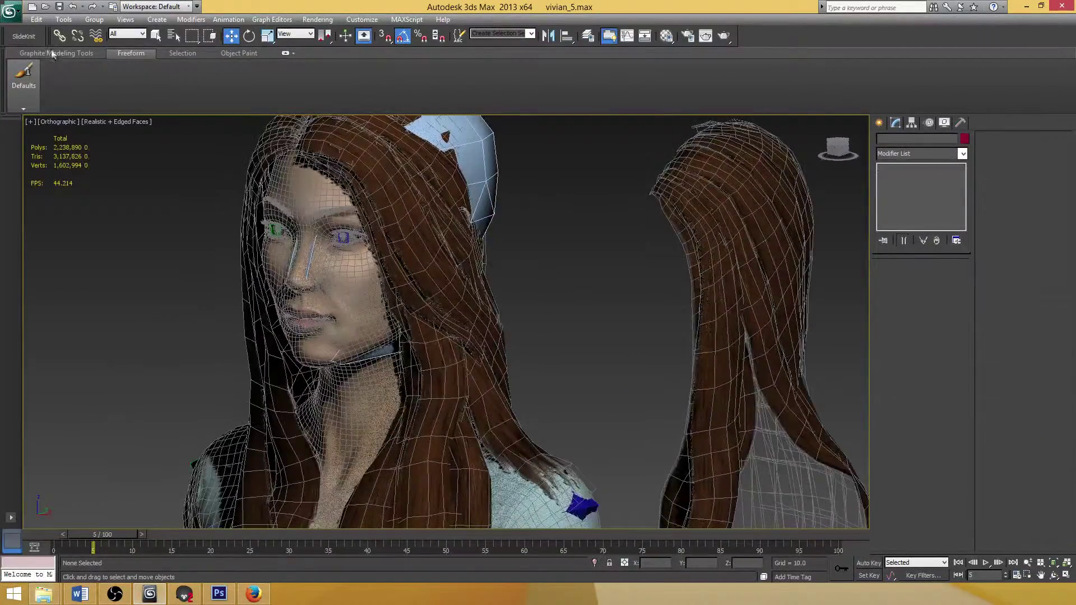
click(16, 18)
click(134, 72)
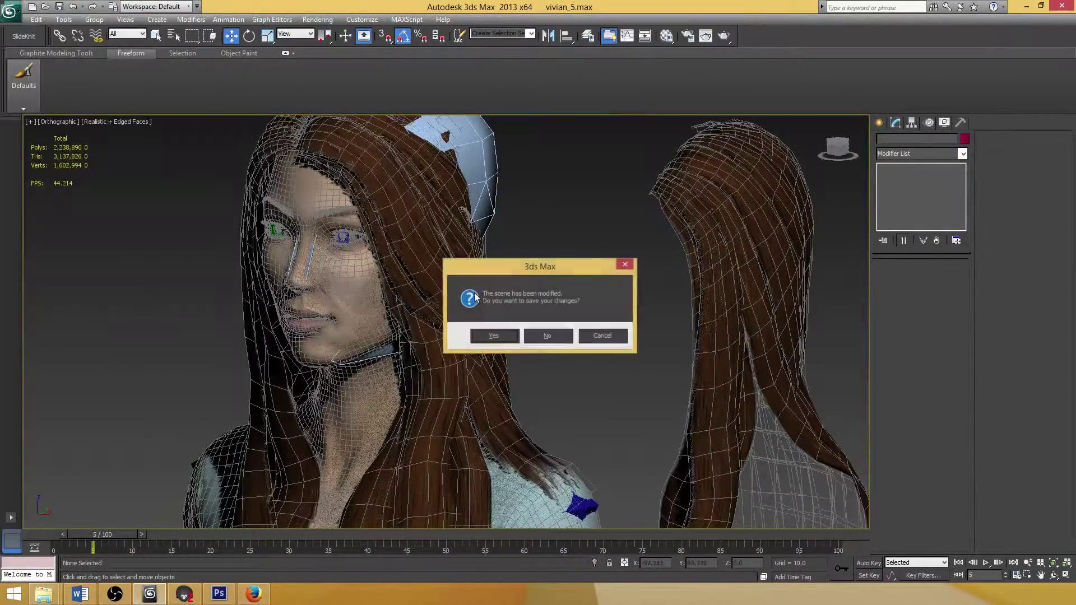
click(561, 335)
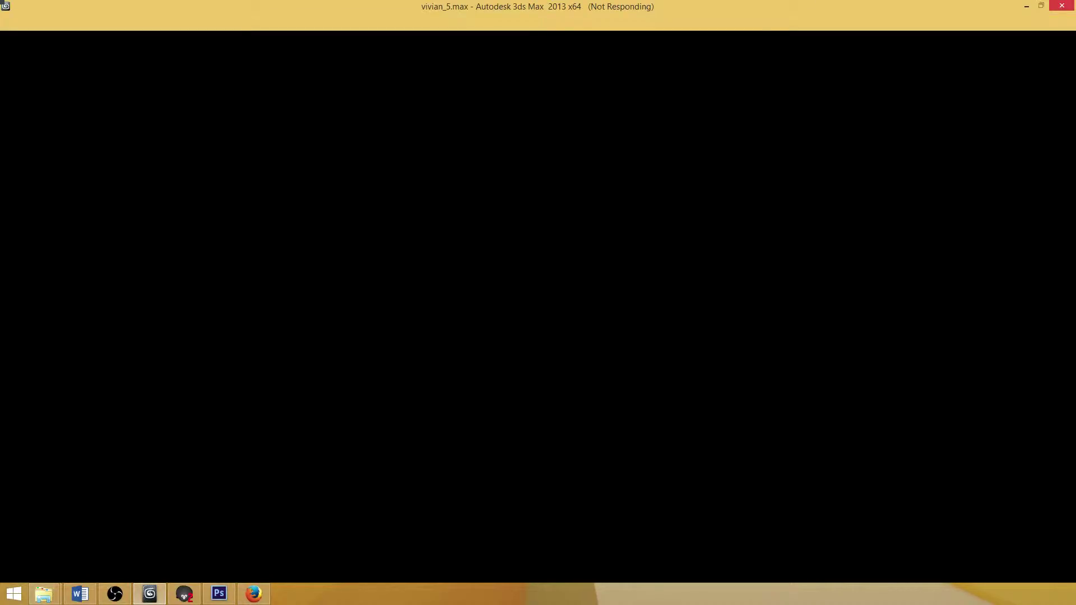
key(alt+Tab)
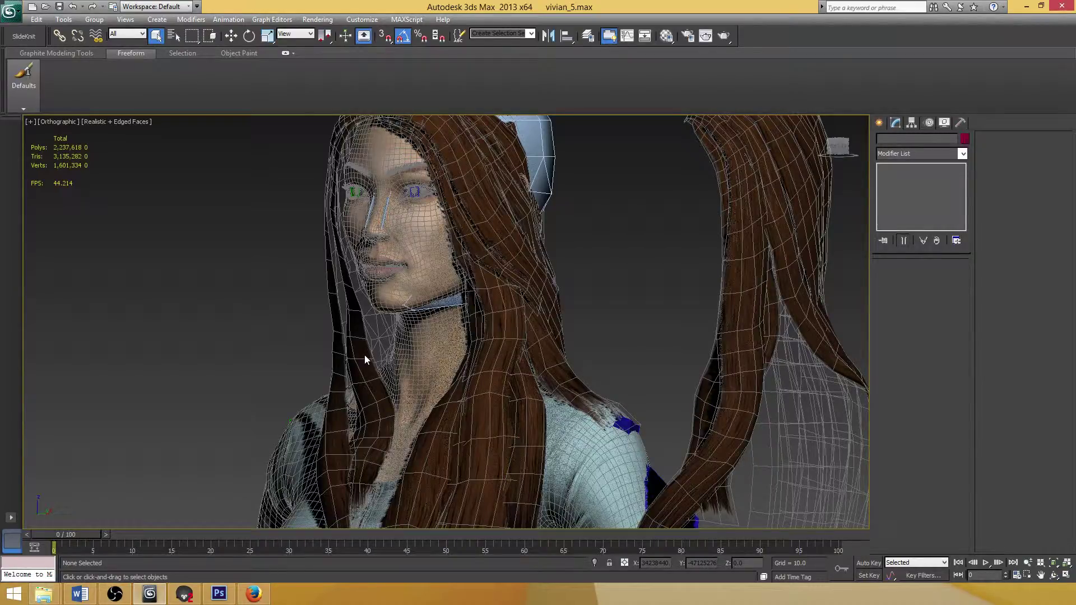
Select the hair_LOW_2 hair piece hanging beside the character's neck
click(364, 354)
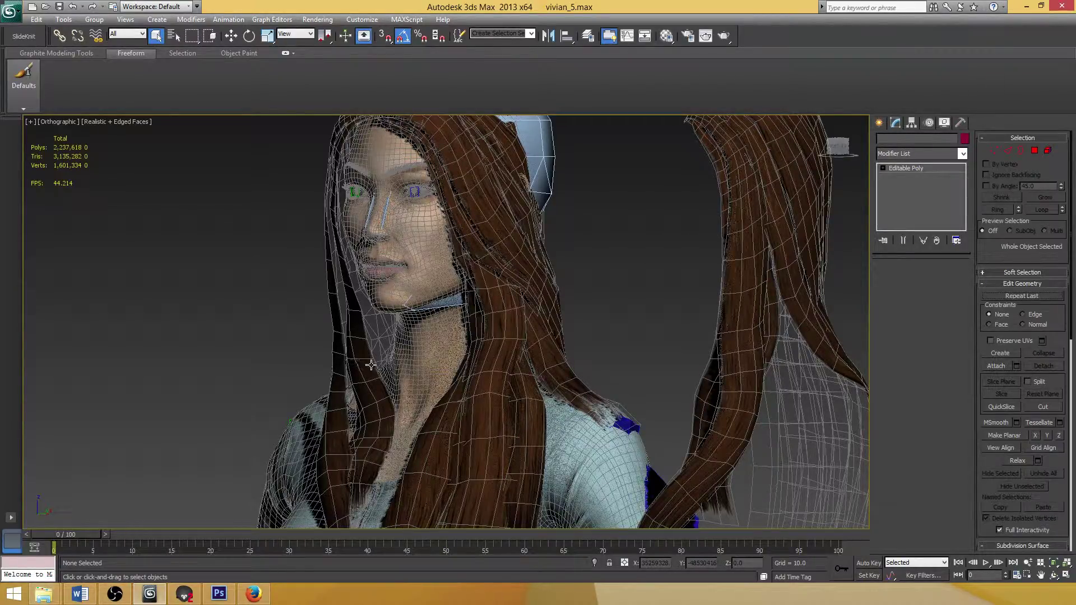
click(326, 371)
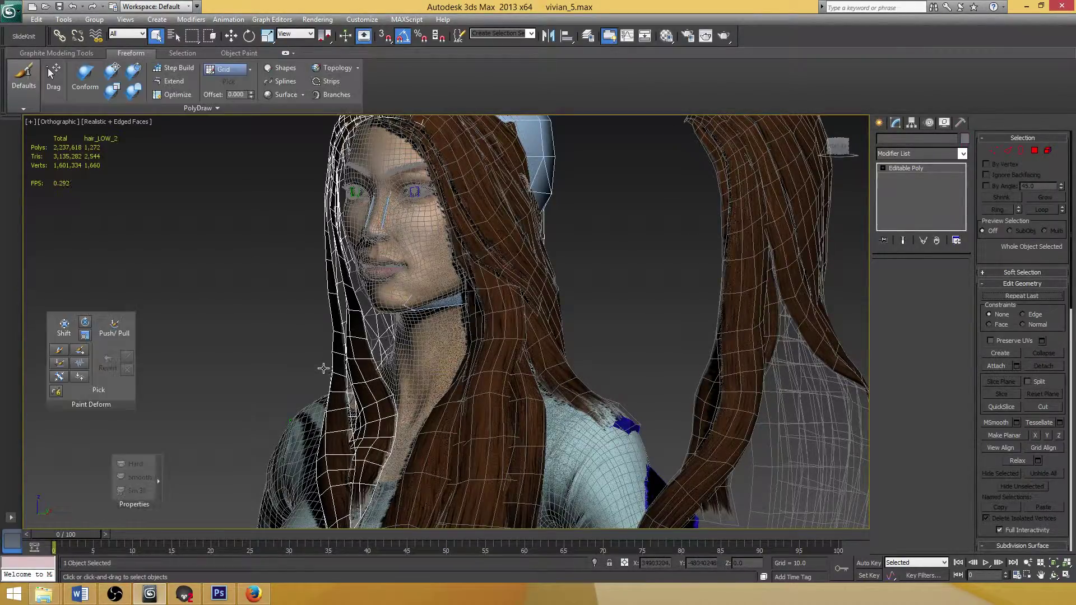
alt+middle_drag(387, 372, 391, 341)
scroll(377, 402, up, 5)
scroll(390, 341, down, 2)
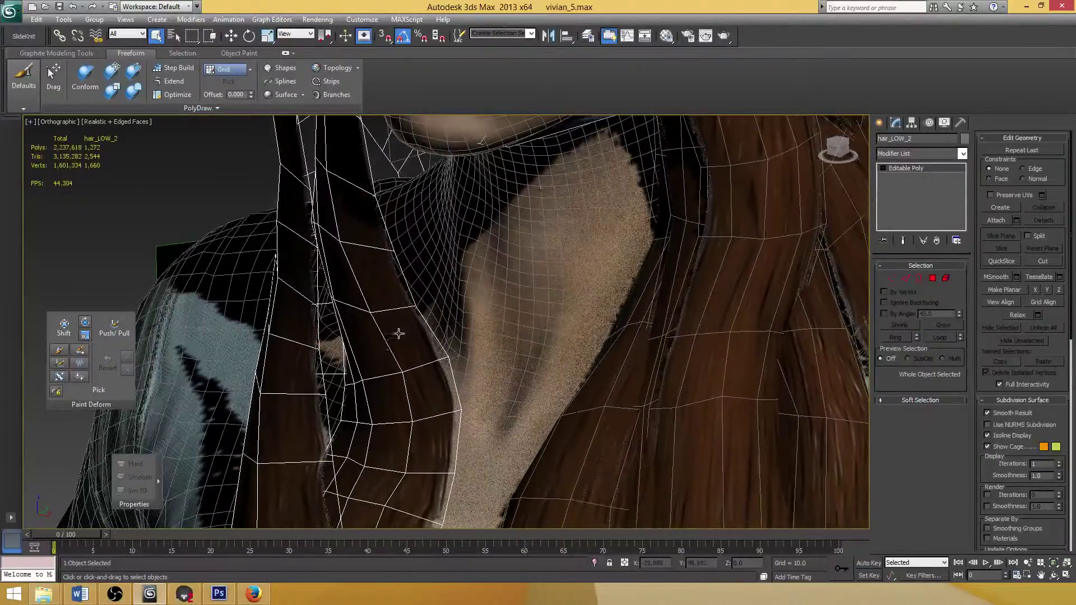
Pick neighbouring vertices along the gap in the hair_LOW_2 front strand and shift them slightly sideways to reshape it
key(1)
click(344, 387)
scroll(348, 392, up, 3)
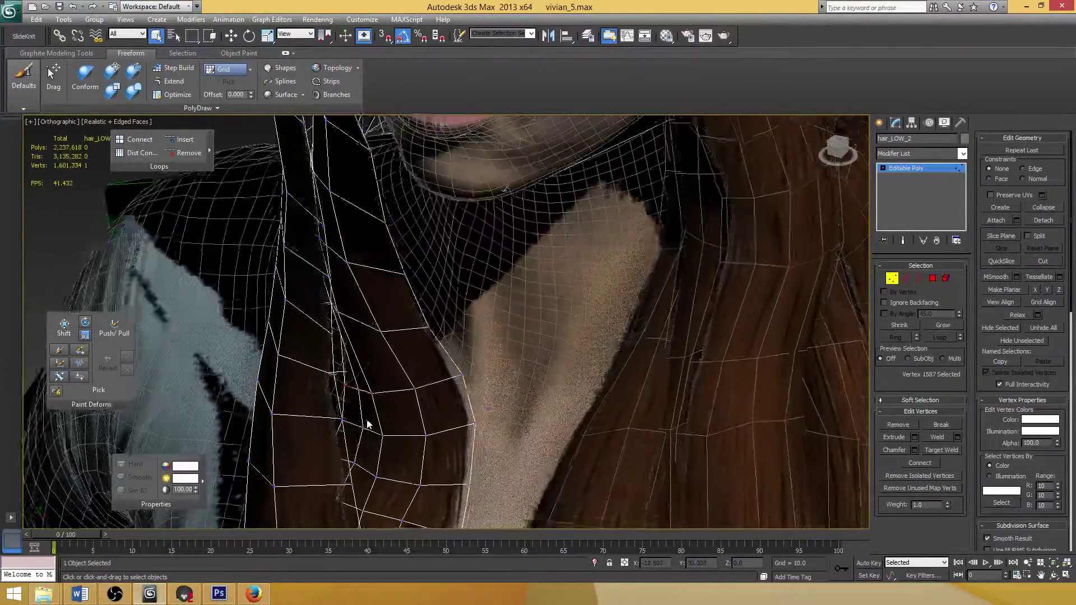
ctrl+click(343, 420)
scroll(404, 413, down, 3)
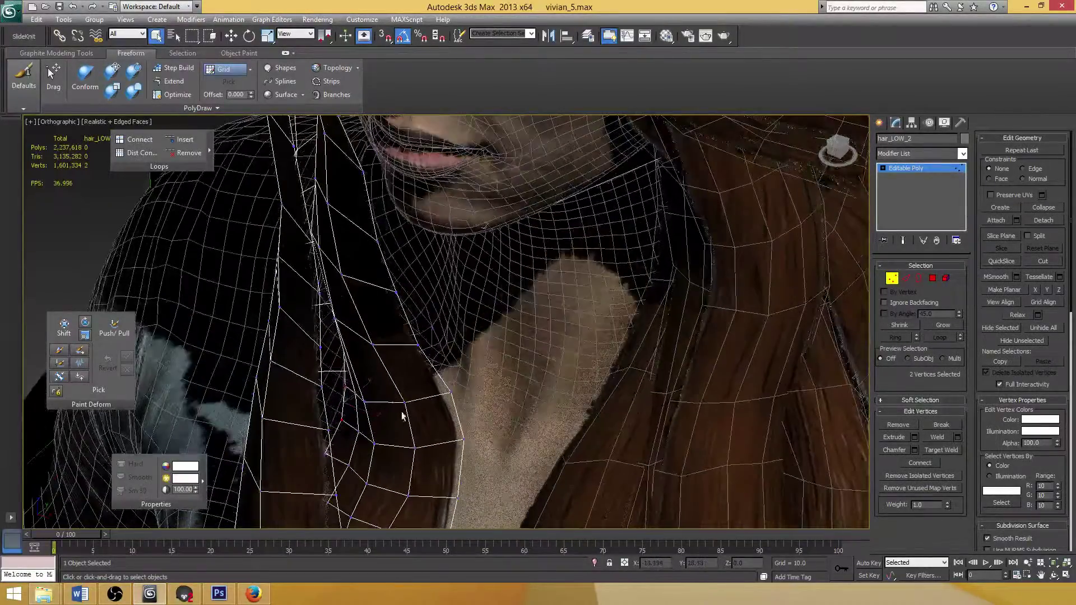
alt+middle_drag(404, 413, 408, 398)
click(231, 35)
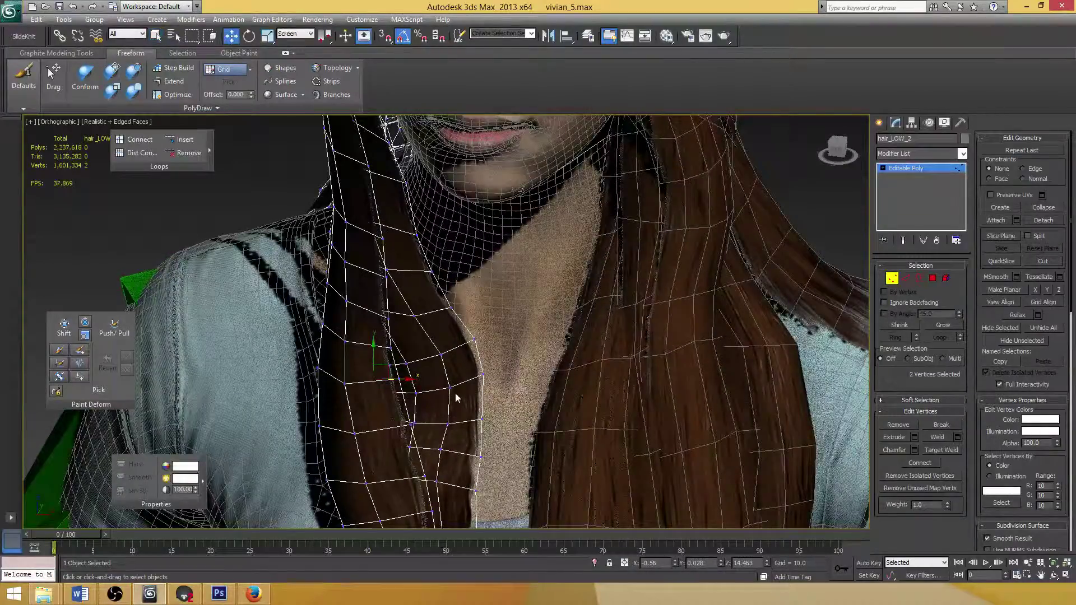
key(F3)
alt+middle_drag(424, 395, 383, 360)
drag(383, 360, 369, 360)
alt+middle_drag(407, 374, 459, 401)
ctrl+click(347, 405)
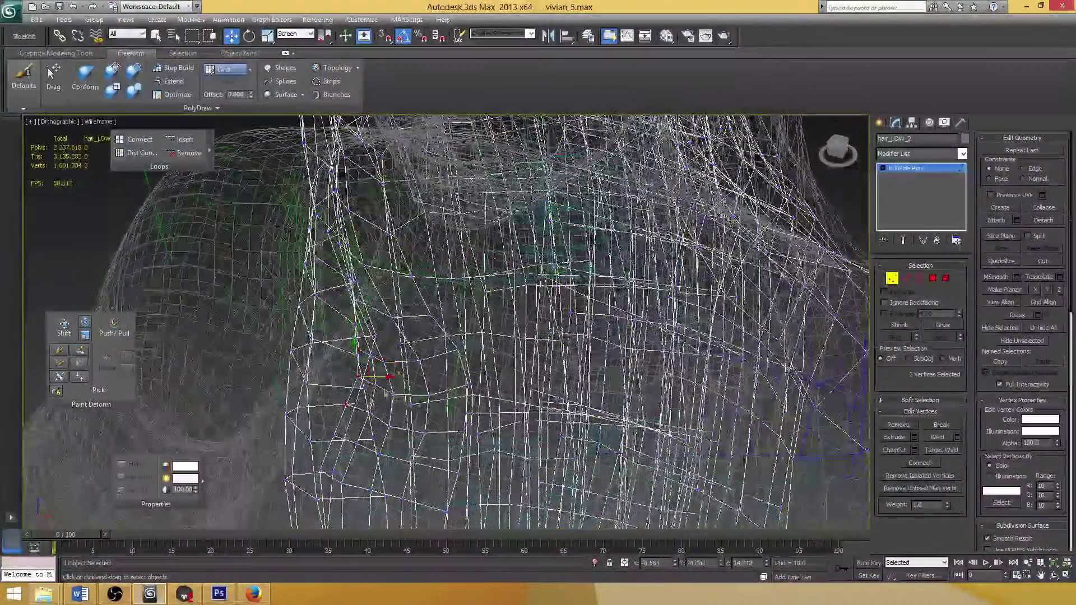
scroll(465, 358, down, 2)
Switch to Photoshop and examine the hair strands over the neck and chest in the captured render
click(189, 595)
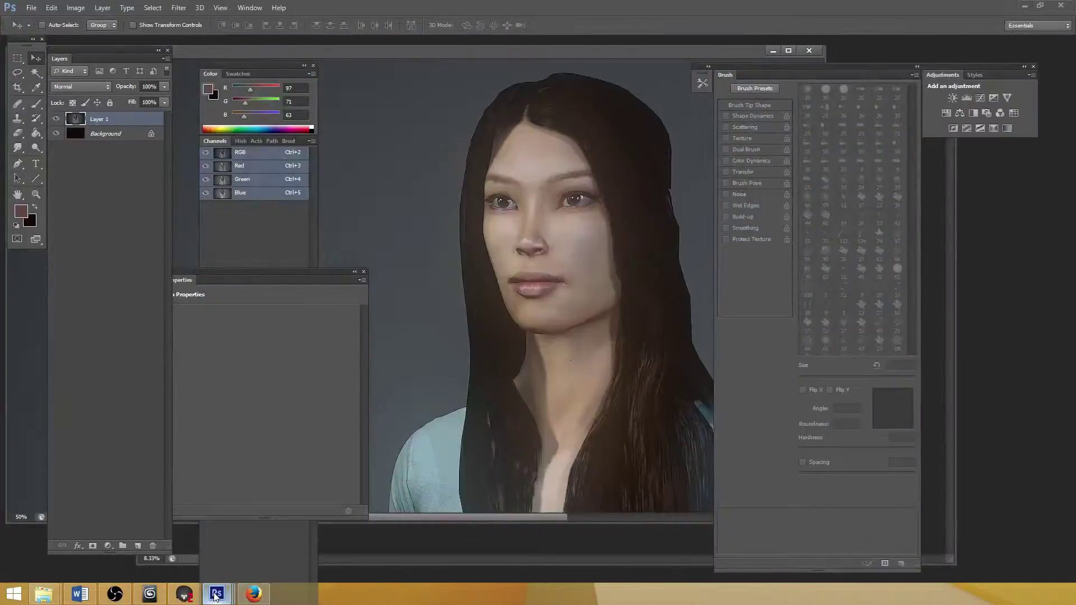
drag(504, 384, 510, 325)
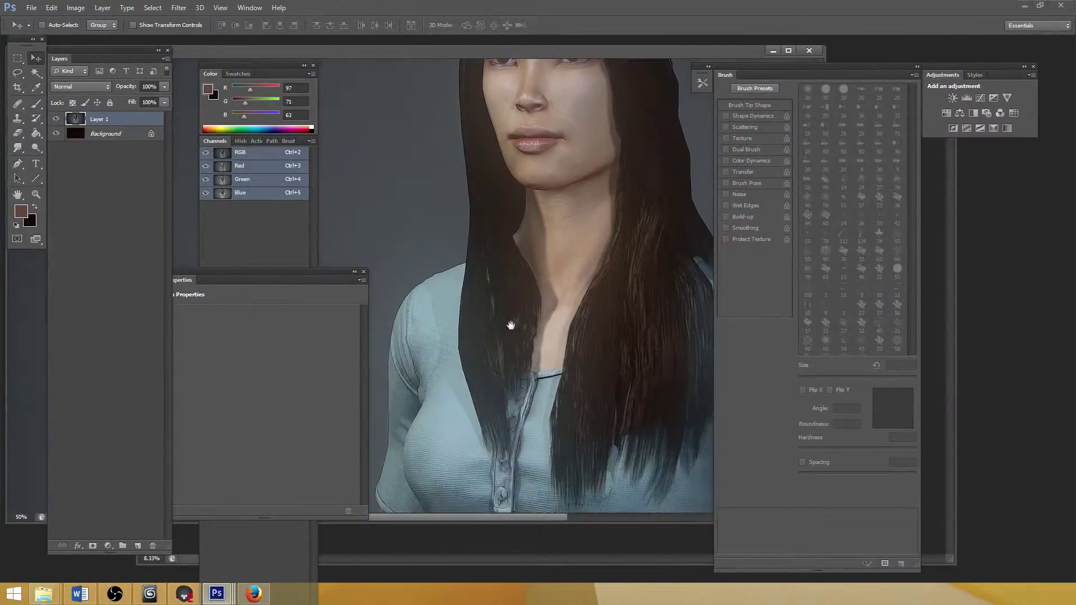
scroll(510, 333, up, 2)
scroll(515, 339, down, 1)
click(1024, 5)
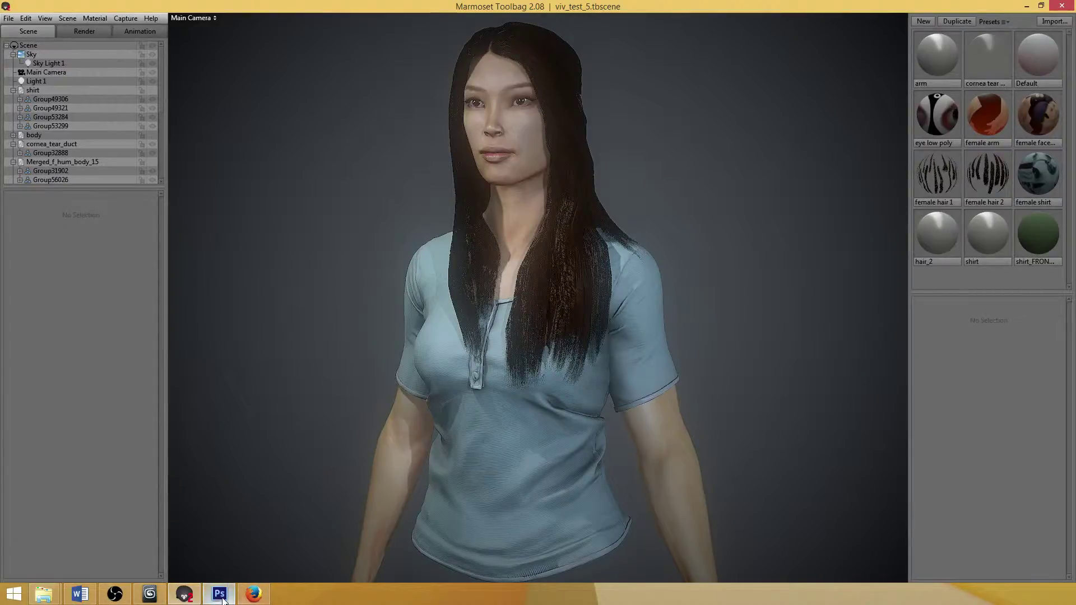
click(196, 599)
drag(194, 603, 149, 598)
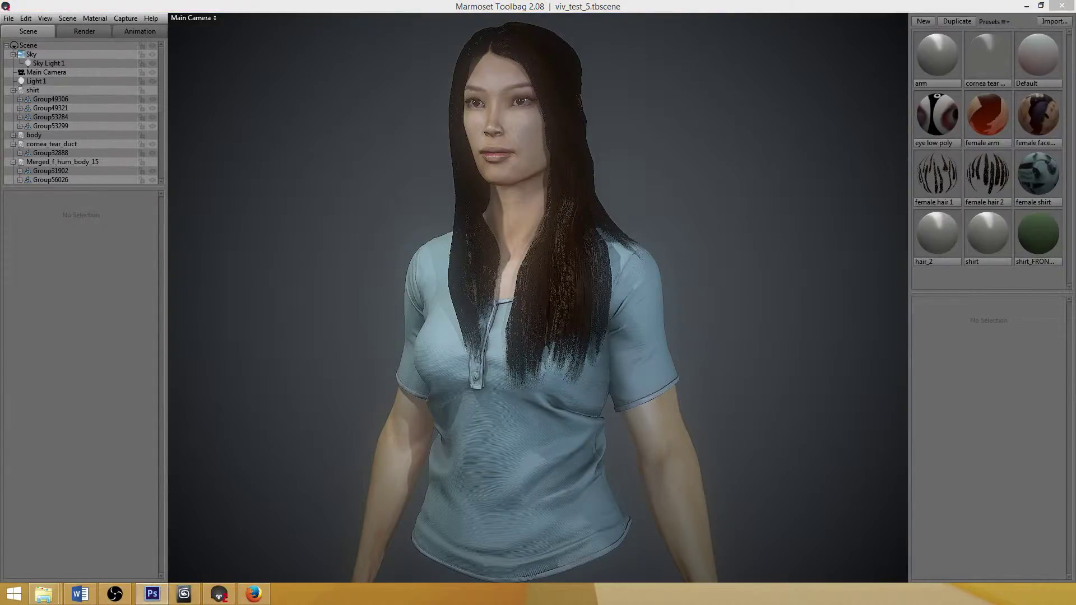
Return to 3ds Max and nudge more vertices sideways on the lower part of the front hair strand
click(183, 595)
alt+middle_drag(443, 344, 470, 348)
scroll(413, 353, up, 2)
ctrl+click(357, 364)
drag(397, 318, 393, 318)
alt+middle_drag(392, 318, 442, 348)
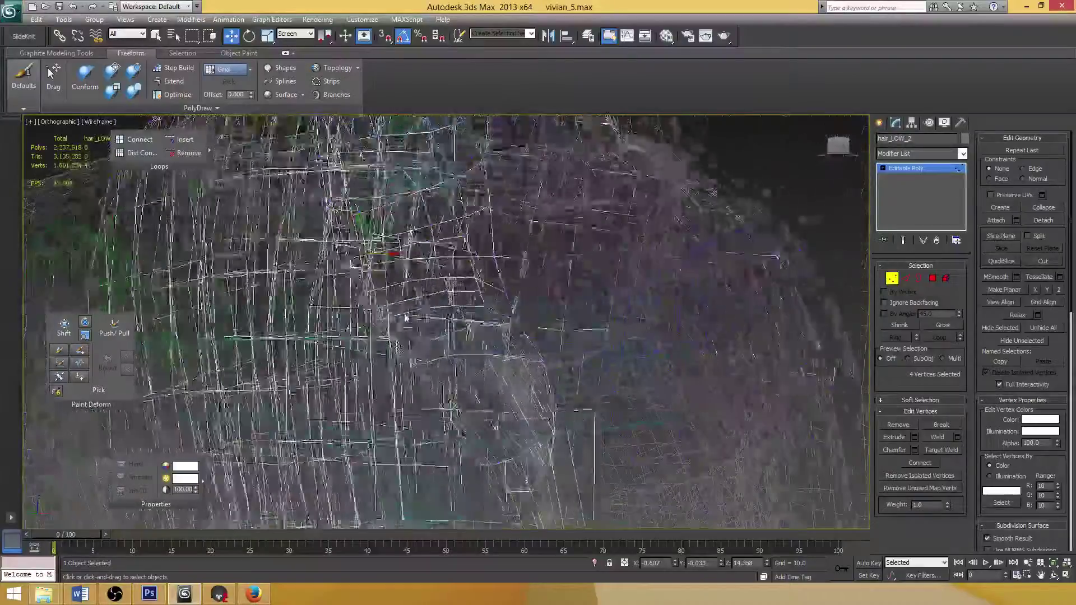
scroll(442, 348, up, 2)
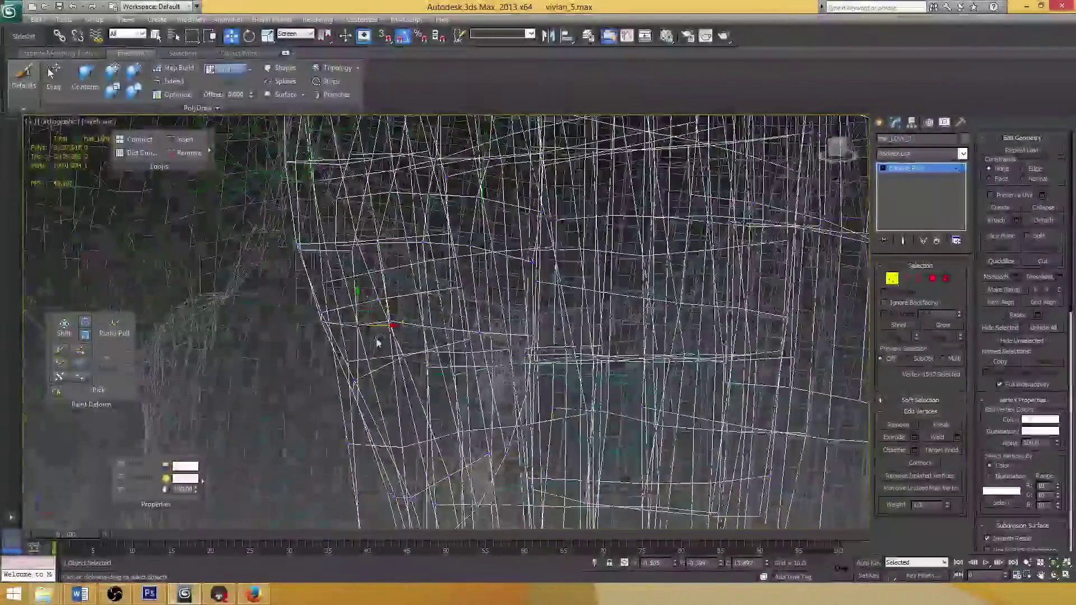
alt+middle_drag(379, 342, 391, 296)
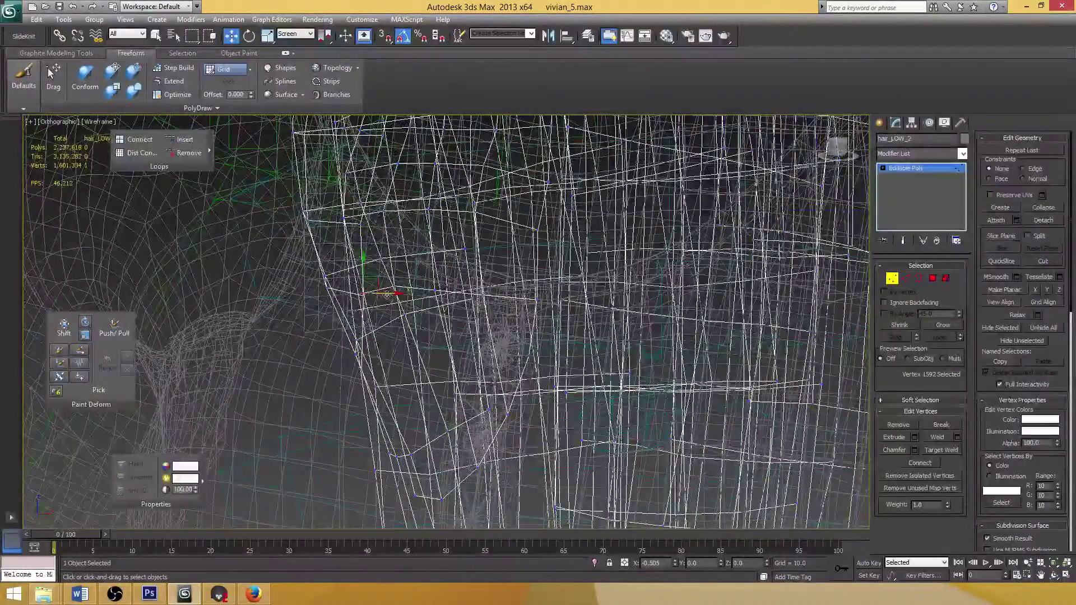
drag(387, 294, 376, 294)
Select an edge ring near the lower end of the front hair strand and connect it with new edges
alt+middle_drag(386, 314, 387, 358)
key(2)
click(372, 379)
key(alt+r)
click(120, 167)
Undo a trial move of one vertex near the new edges, and reposition it together with a neighbouring vertex
key(1)
click(364, 402)
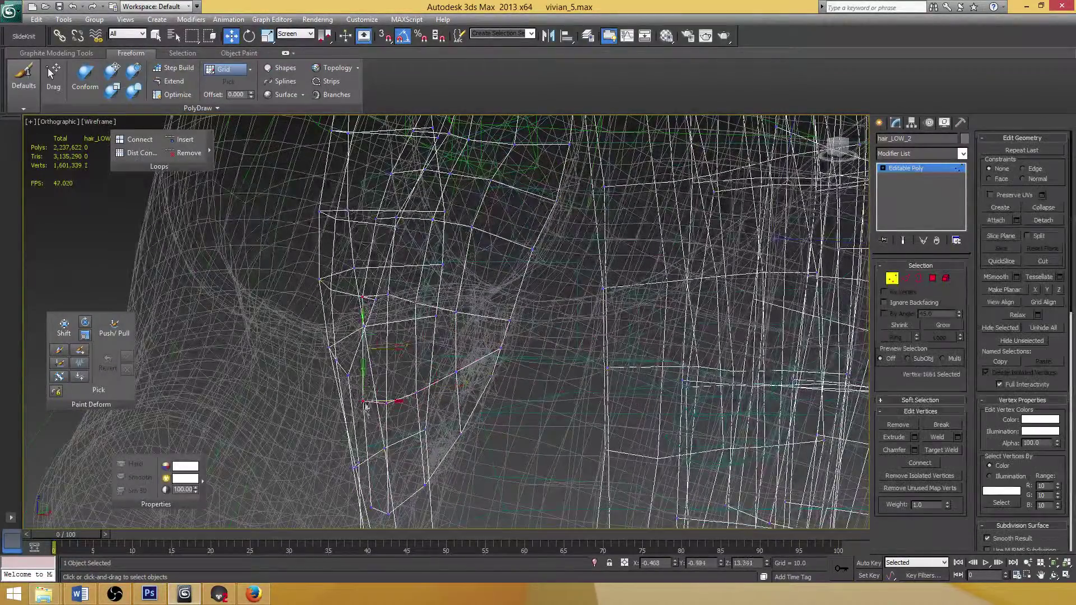
alt+middle_drag(366, 406, 386, 402)
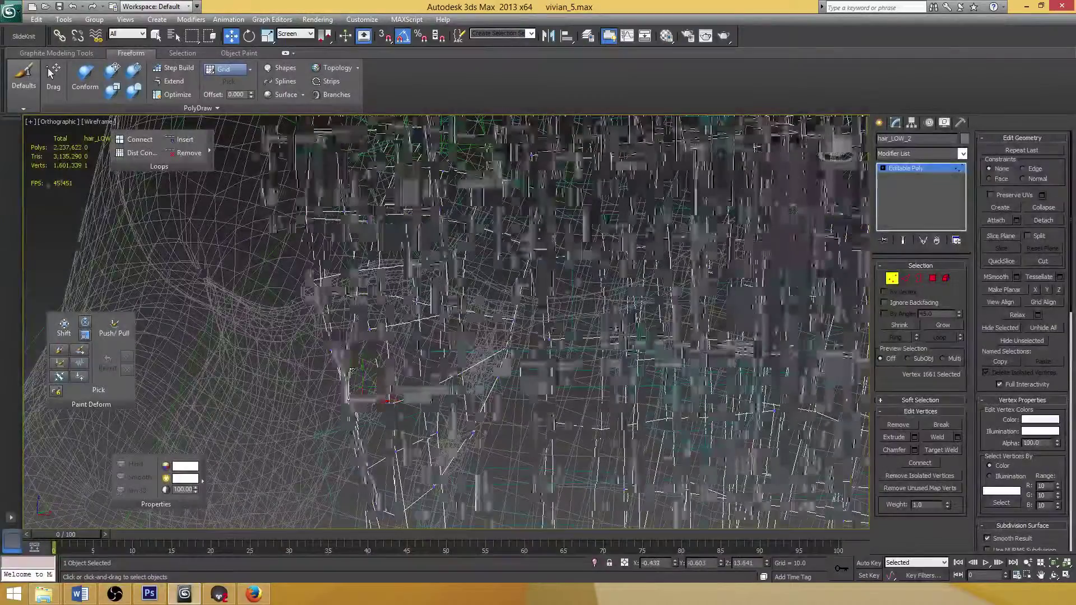
key(F3)
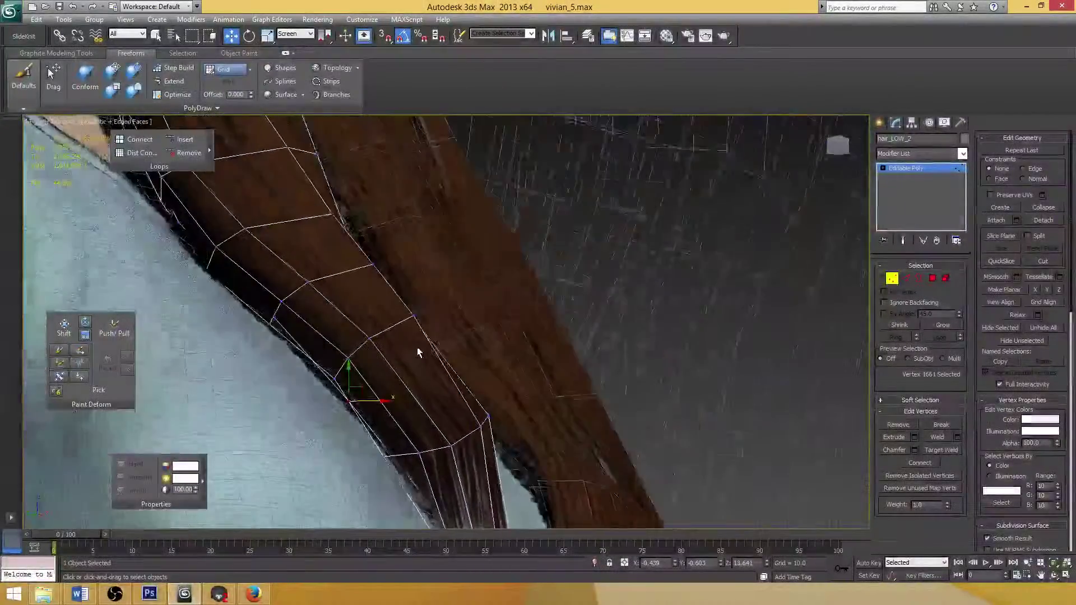
mouse_move(417, 352)
alt+middle_down()
mouse_move(337, 396)
mouse_move(410, 307)
mouse_move(401, 384)
mouse_move(391, 384)
mouse_move(435, 363)
mouse_move(331, 352)
alt+middle_up()
key(F3)
click(331, 352)
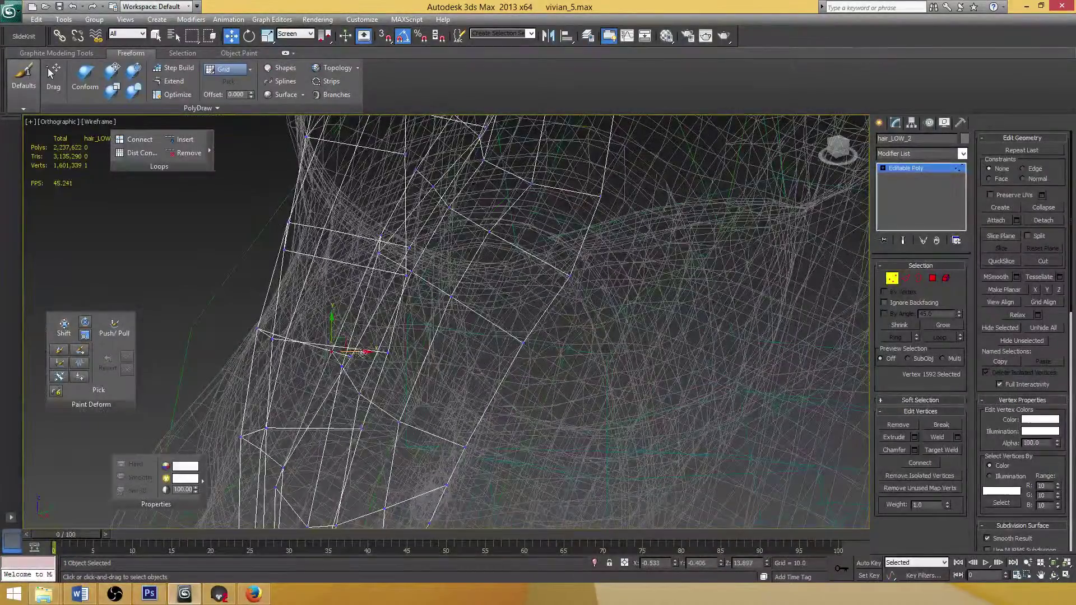
drag(362, 353, 356, 352)
scroll(364, 351, down, 3)
alt+middle_drag(364, 352, 392, 349)
key(ctrl+z)
ctrl+click(379, 347)
drag(388, 349, 386, 341)
scroll(407, 335, down, 2)
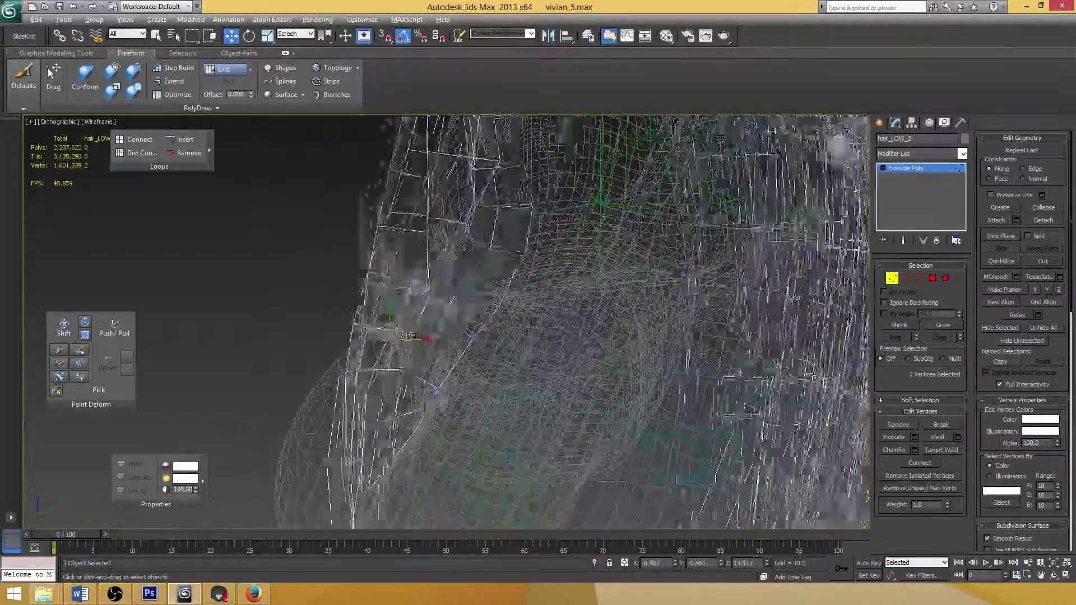
Check the reshaped hair strand from the front in shaded view, clear the vertex selection and leave vertex editing
mouse_move(408, 335)
alt+middle_down()
mouse_move(461, 356)
mouse_move(432, 350)
mouse_move(476, 339)
alt+middle_up()
scroll(461, 352, down, 4)
scroll(448, 347, down, 2)
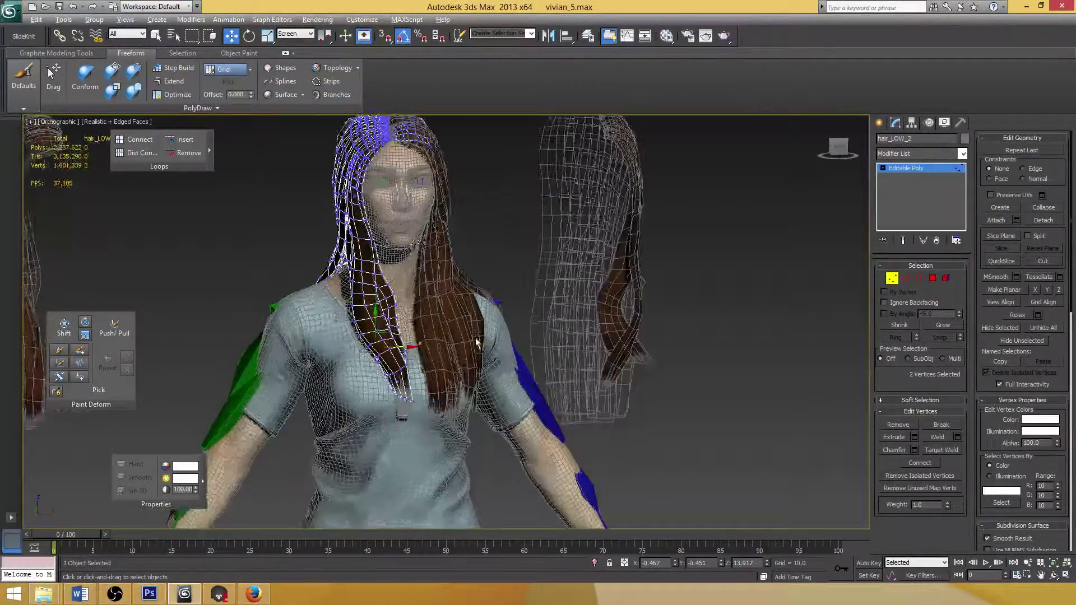
scroll(476, 342, up, 5)
click(815, 326)
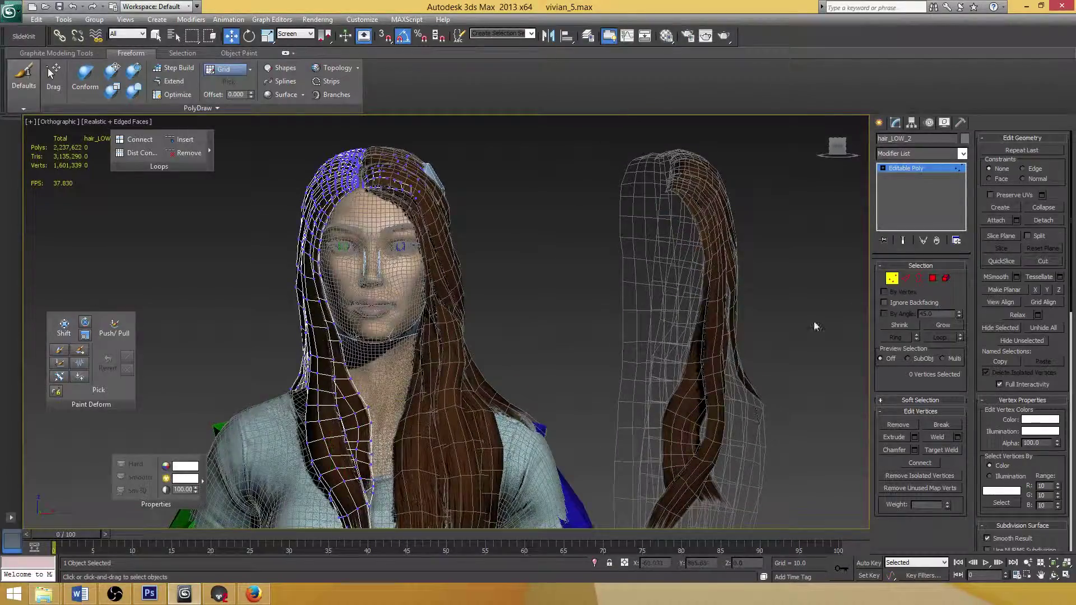
click(893, 278)
middle_drag(360, 350, 404, 364)
scroll(404, 365, up, 3)
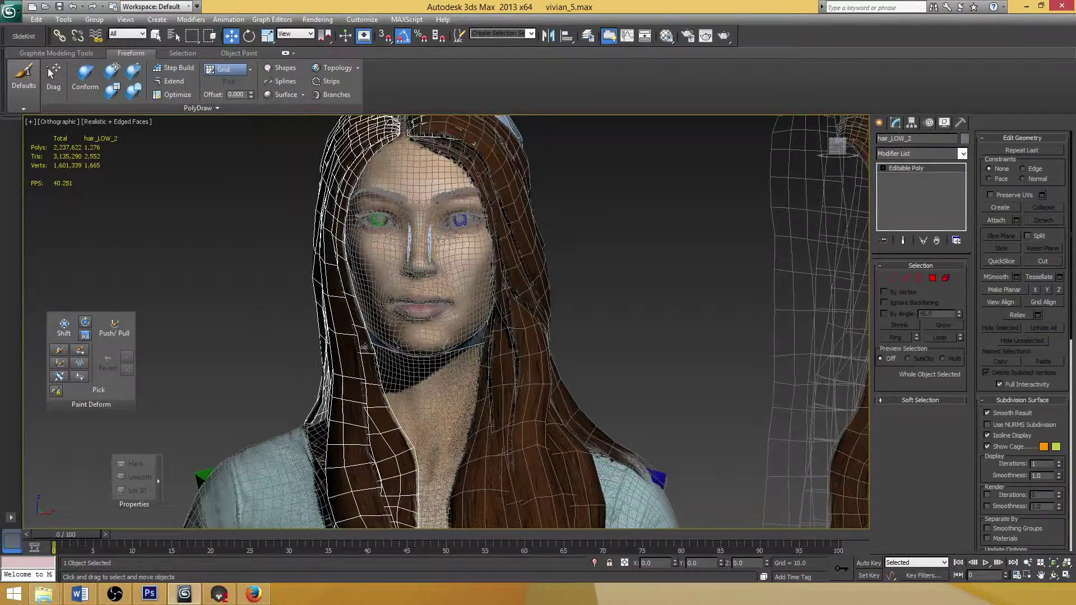
middle_drag(301, 326, 387, 322)
click(294, 305)
click(364, 301)
click(301, 597)
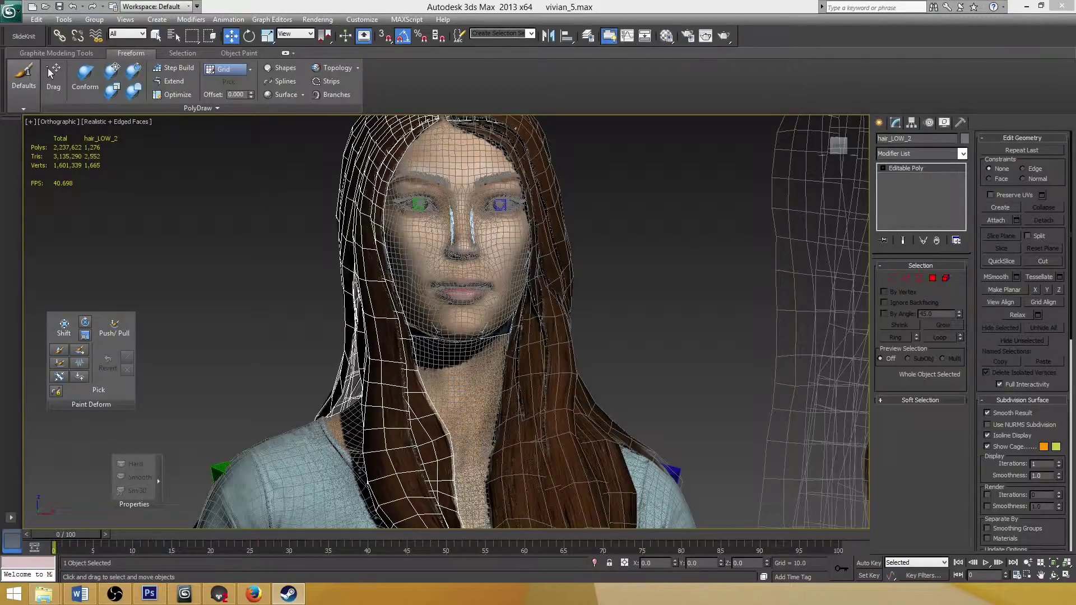
middle_drag(360, 308, 352, 280)
alt+middle_drag(353, 279, 301, 275)
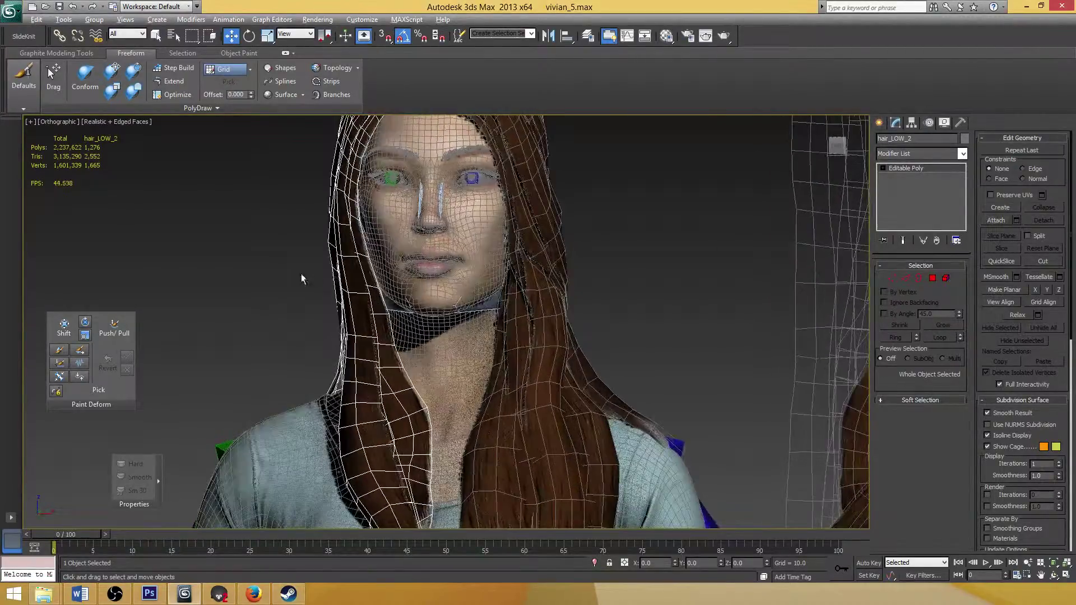
Reselect the hair_LOW_2 hair piece and save the scene
click(287, 274)
click(361, 304)
click(361, 304)
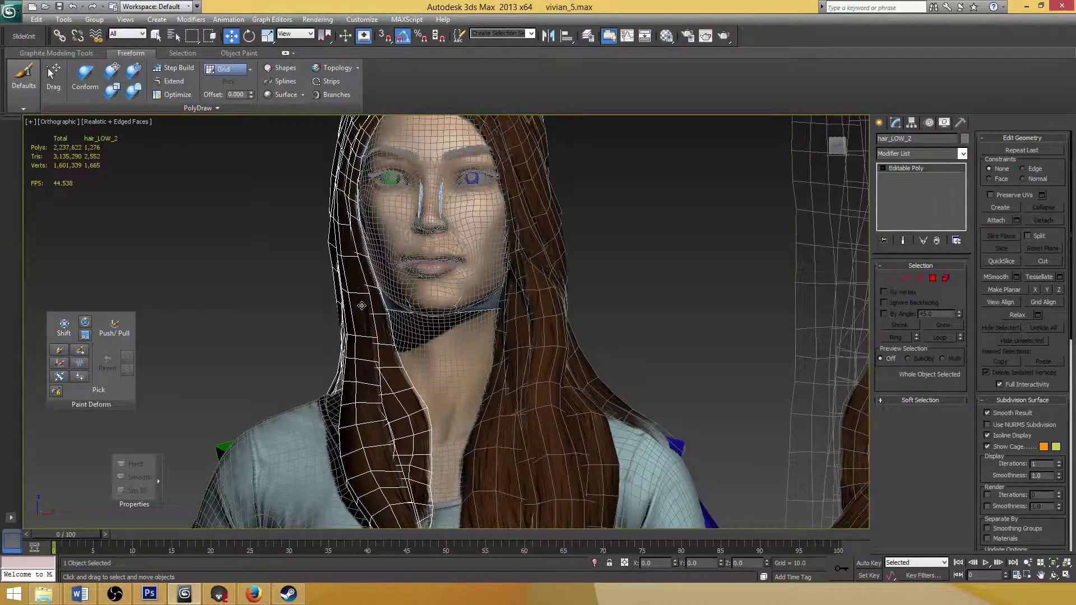
key(ctrl+s)
Clone the hair_LOW_2 hair piece in place
alt+middle_drag(335, 277, 303, 324)
scroll(394, 314, up, 1)
scroll(376, 309, down, 3)
scroll(397, 291, up, 3)
scroll(392, 305, down, 3)
scroll(322, 348, up, 3)
click(303, 325)
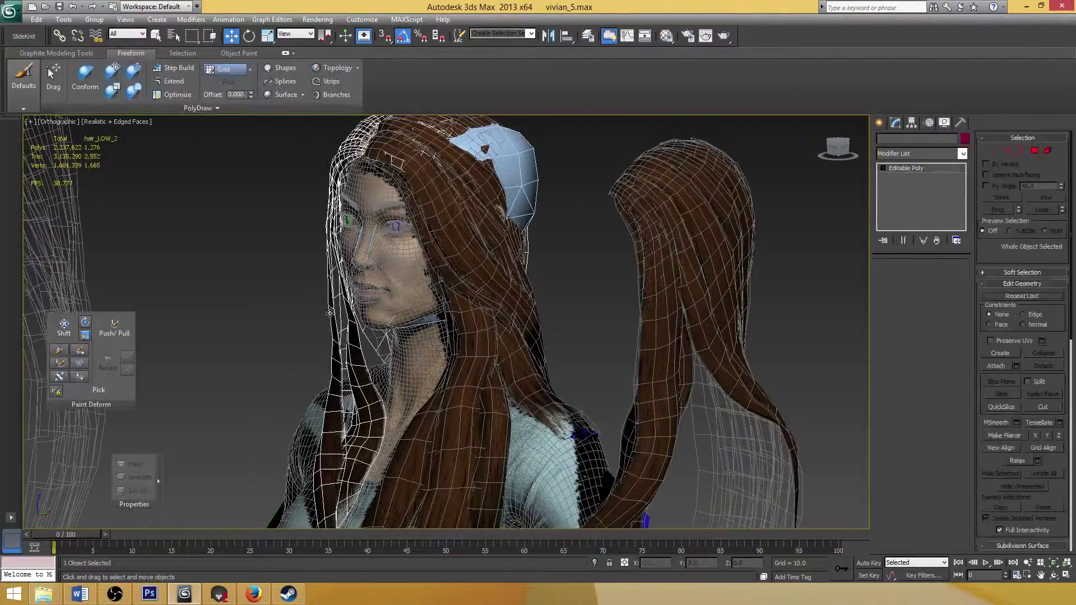
right_click(330, 312)
click(348, 367)
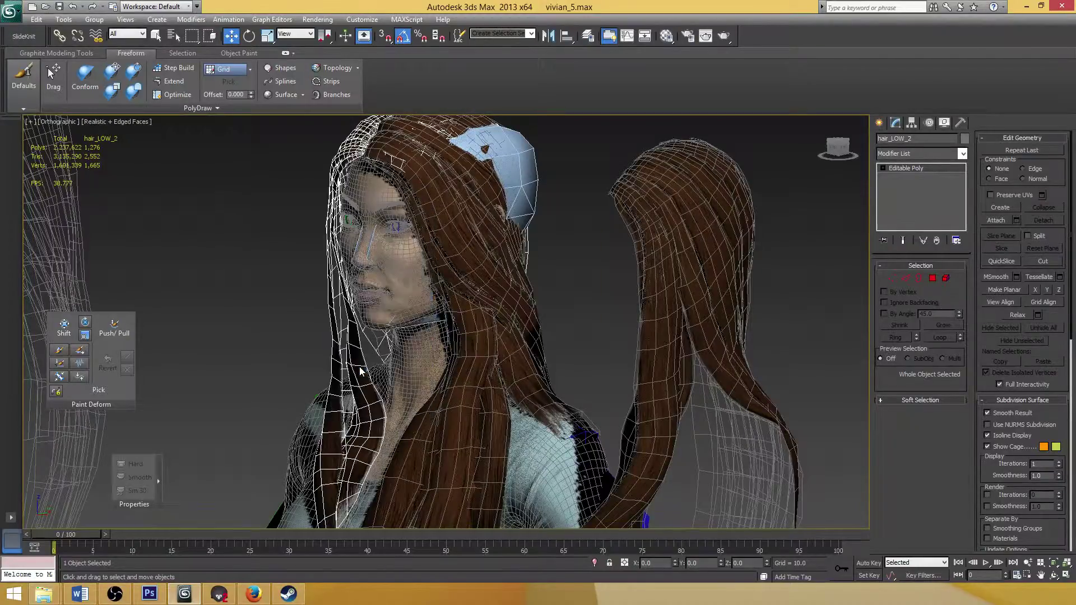
click(516, 341)
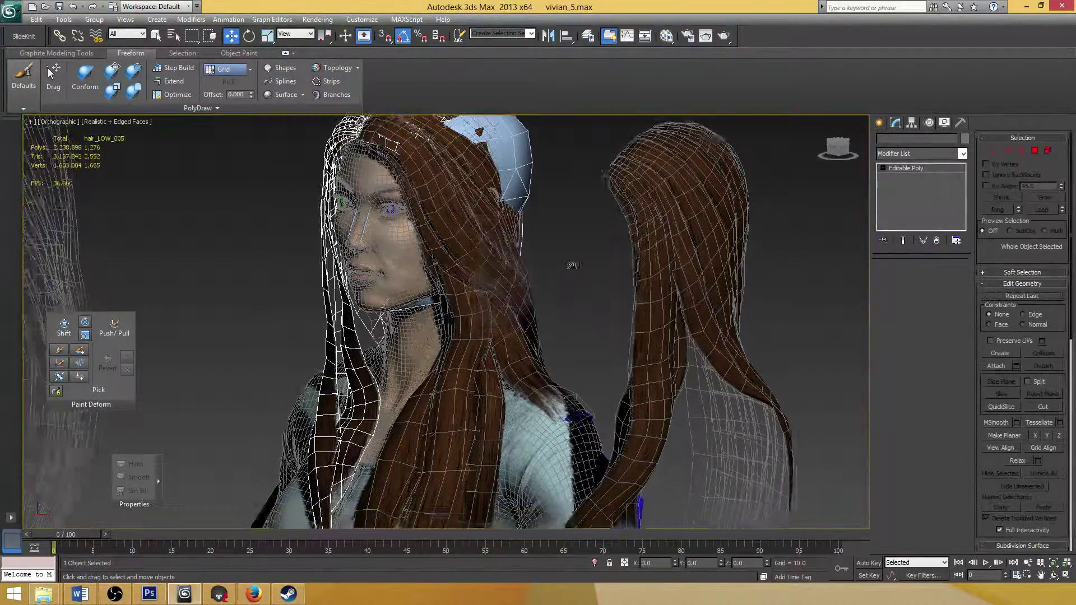
Select all elements of the cloned hair piece and flip their faces
scroll(569, 260, down, 5)
key(5)
drag(567, 171, 268, 571)
scroll(467, 323, up, 5)
alt+middle_drag(477, 366, 463, 359)
click(937, 424)
click(939, 426)
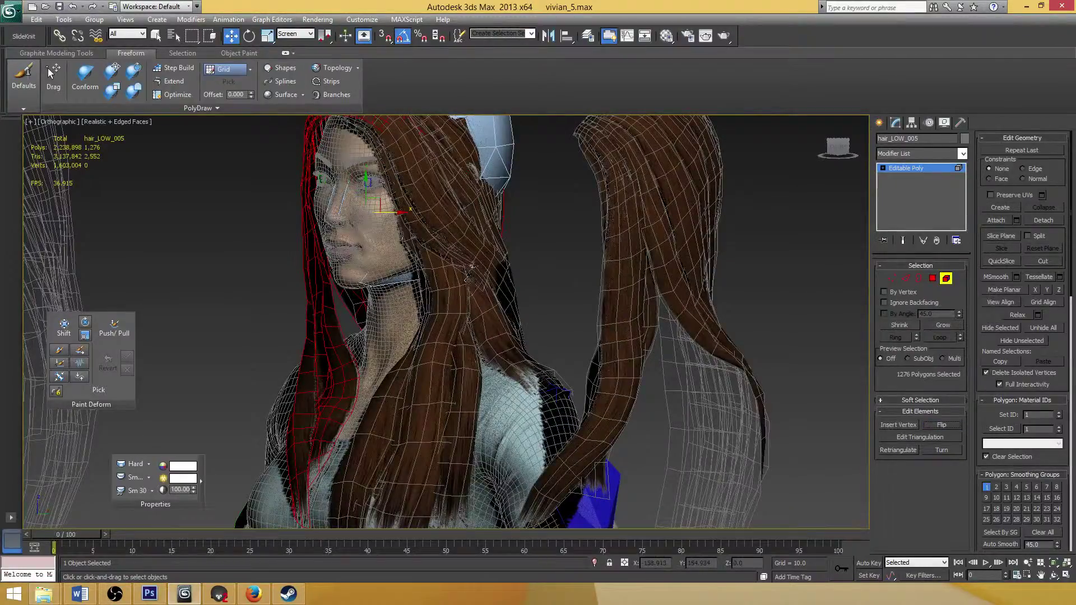
Leave element editing on the flipped clone and select the original hair_LOW_2 hair piece
alt+middle_drag(468, 280, 496, 297)
click(945, 278)
middle_drag(492, 361, 504, 315)
mouse_move(504, 314)
alt+middle_down()
mouse_move(524, 316)
mouse_move(512, 315)
alt+middle_up()
click(315, 282)
click(326, 264)
alt+middle_drag(417, 280, 395, 279)
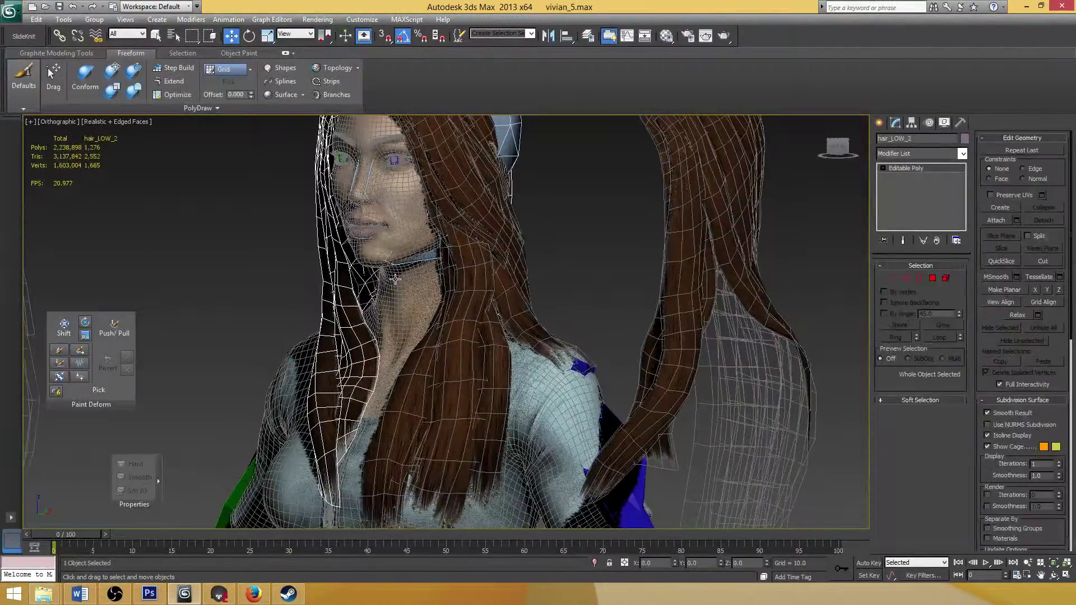
Attach the flipped clone to hair_LOW_2 as one double-sided hair piece and leave polygon editing
click(932, 278)
click(997, 220)
alt+middle_drag(476, 319, 409, 337)
click(340, 331)
click(933, 278)
scroll(337, 355, down, 2)
click(309, 276)
click(373, 249)
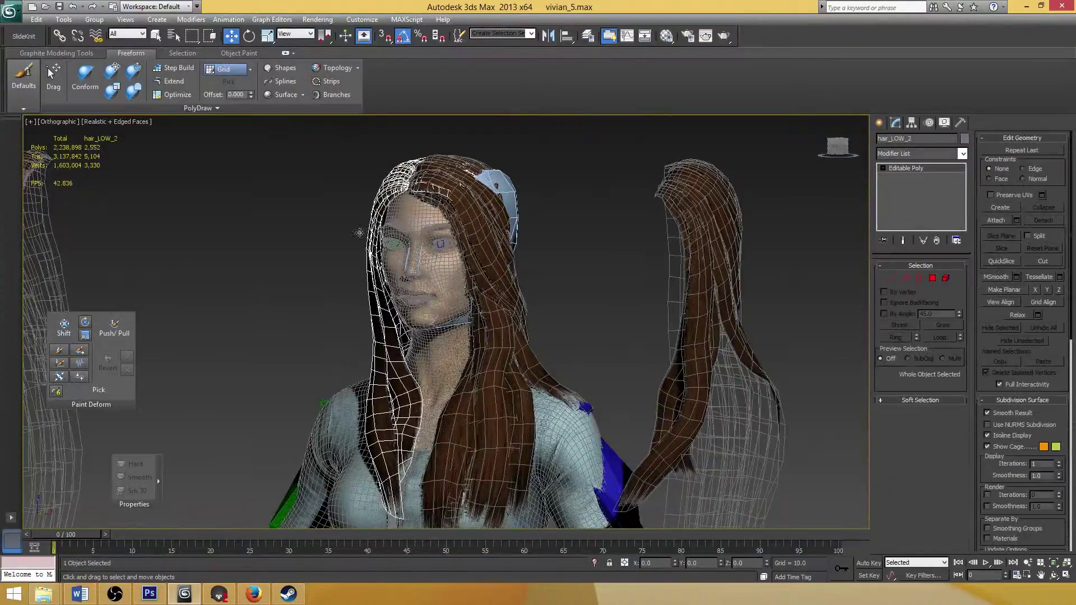
Export only the selected hair_LOW_2 piece as OBJ, replacing hair_LOW_2.obj in the Female Test folder
click(9, 11)
mouse_move(56, 200)
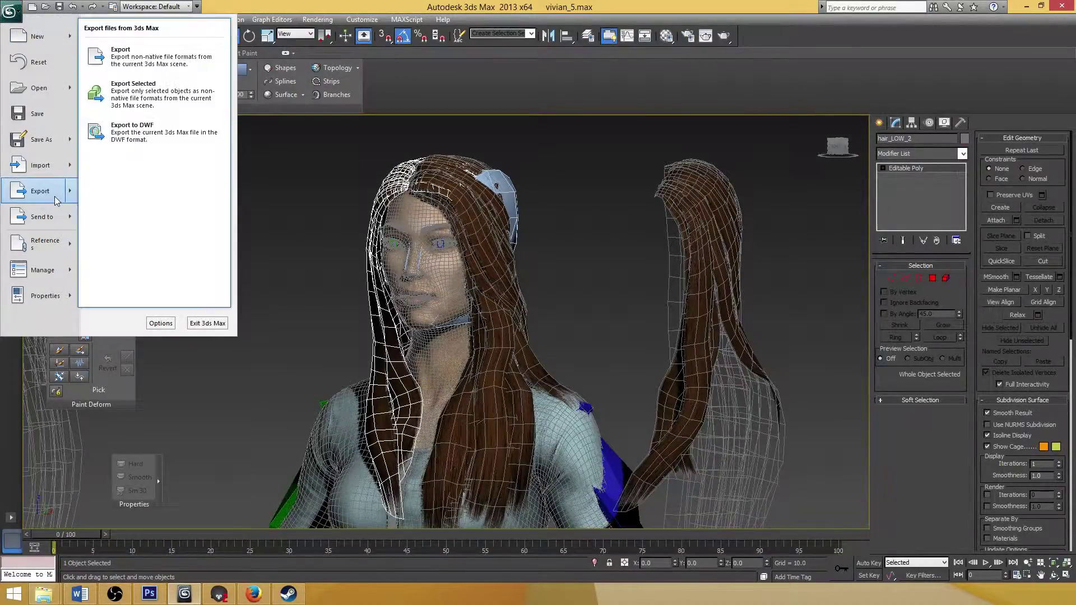
click(163, 92)
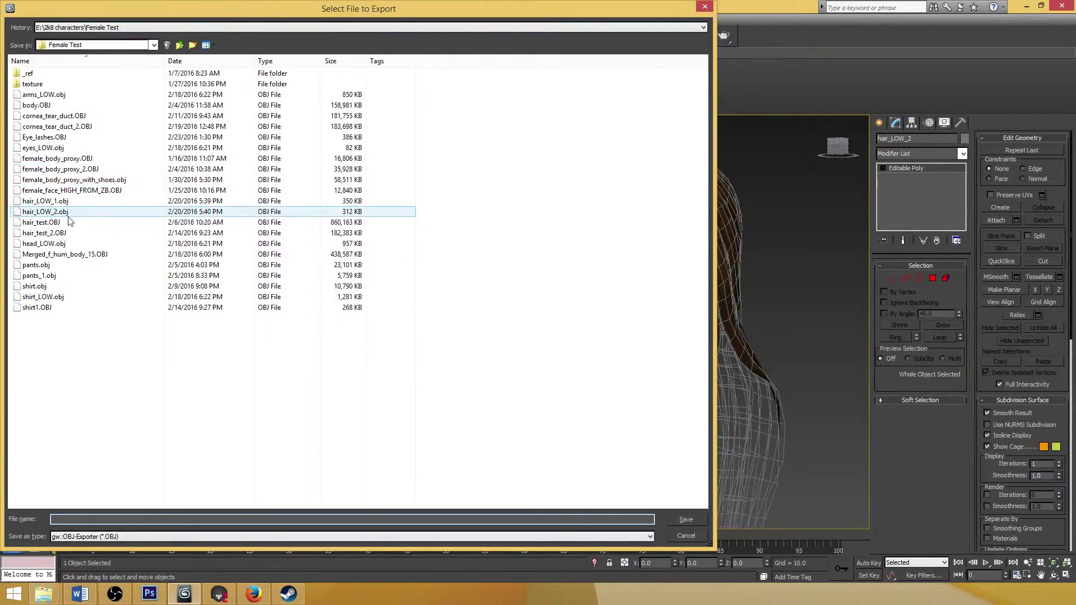
double_click(45, 212)
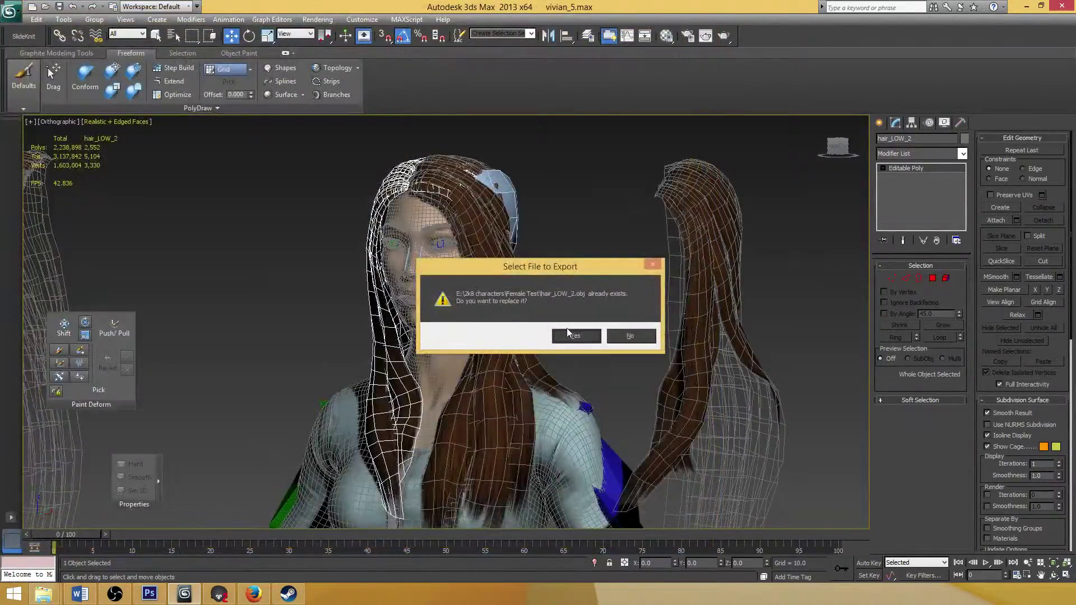
click(573, 336)
click(490, 388)
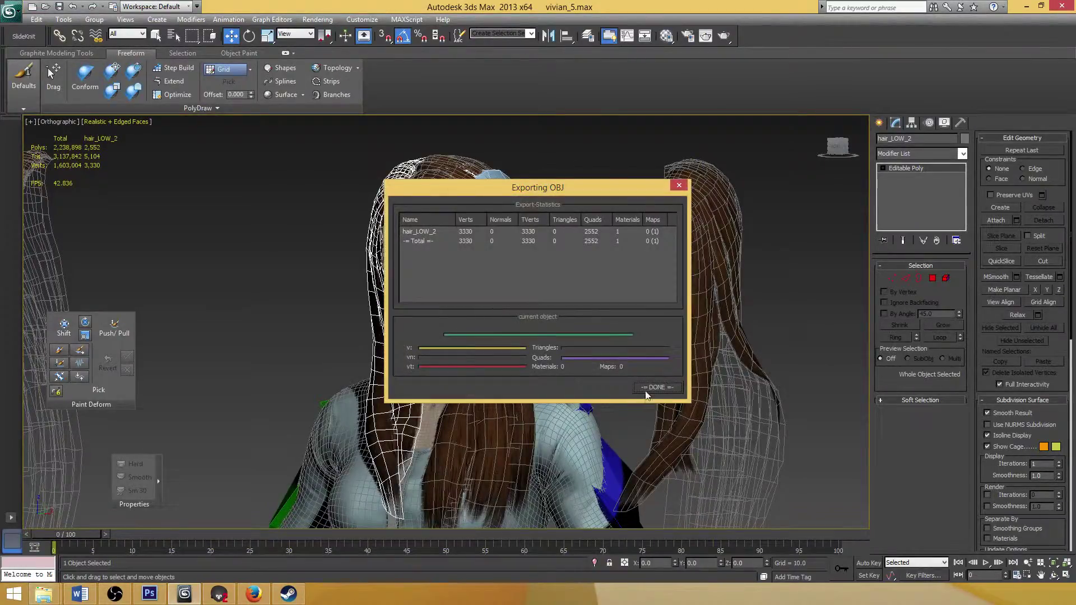
click(650, 386)
Clear the selection, select the flipped hair_LOW_005 copy on its own and save the scene
alt+middle_drag(574, 297, 571, 294)
click(566, 296)
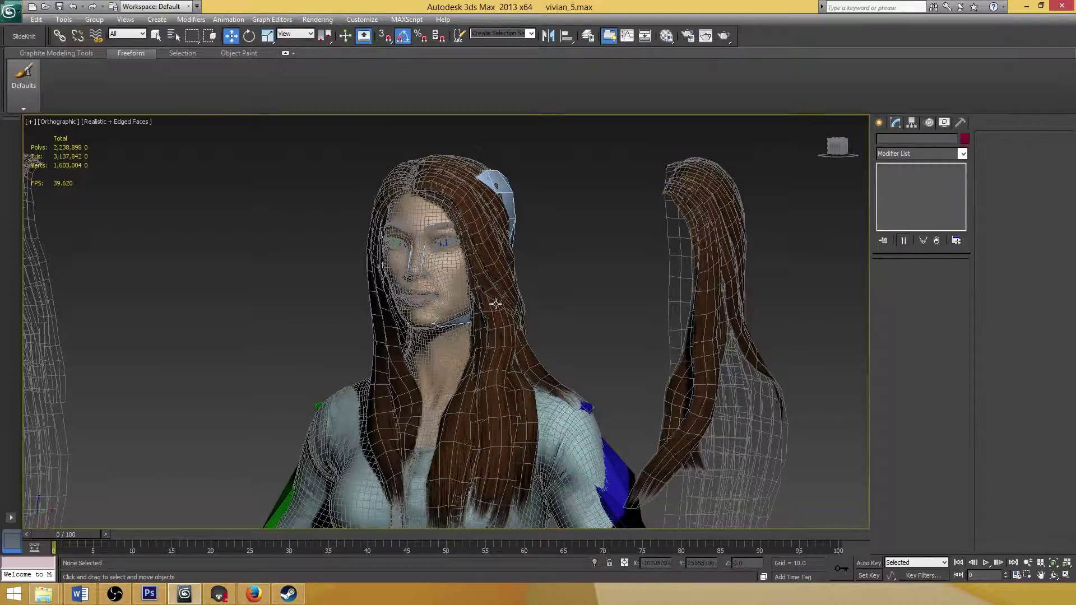
scroll(452, 300, down, 10)
scroll(442, 283, up, 15)
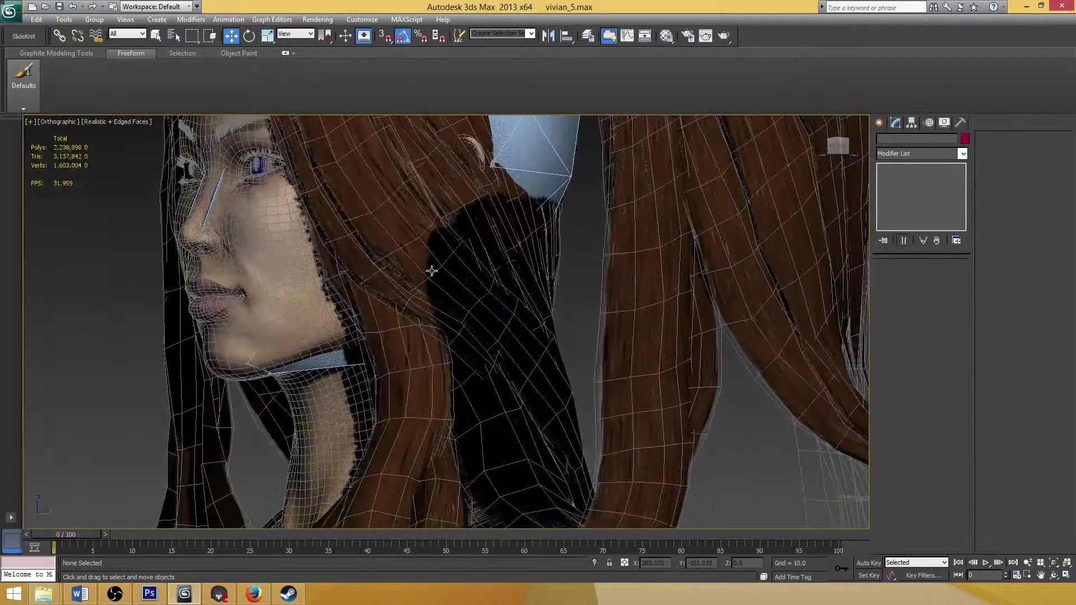
click(431, 271)
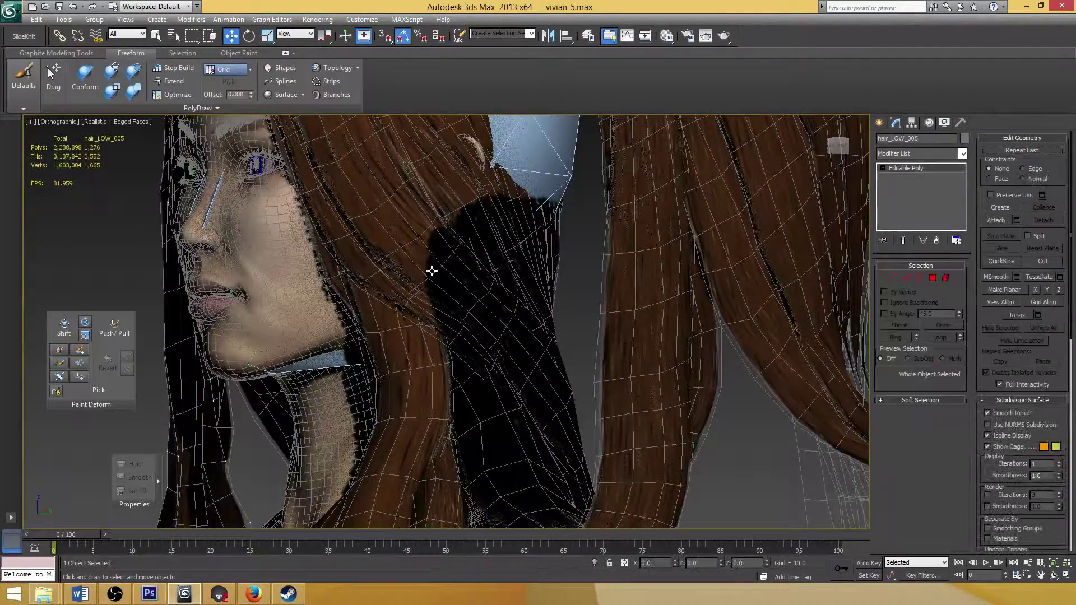
scroll(299, 351, down, 5)
key(ctrl+s)
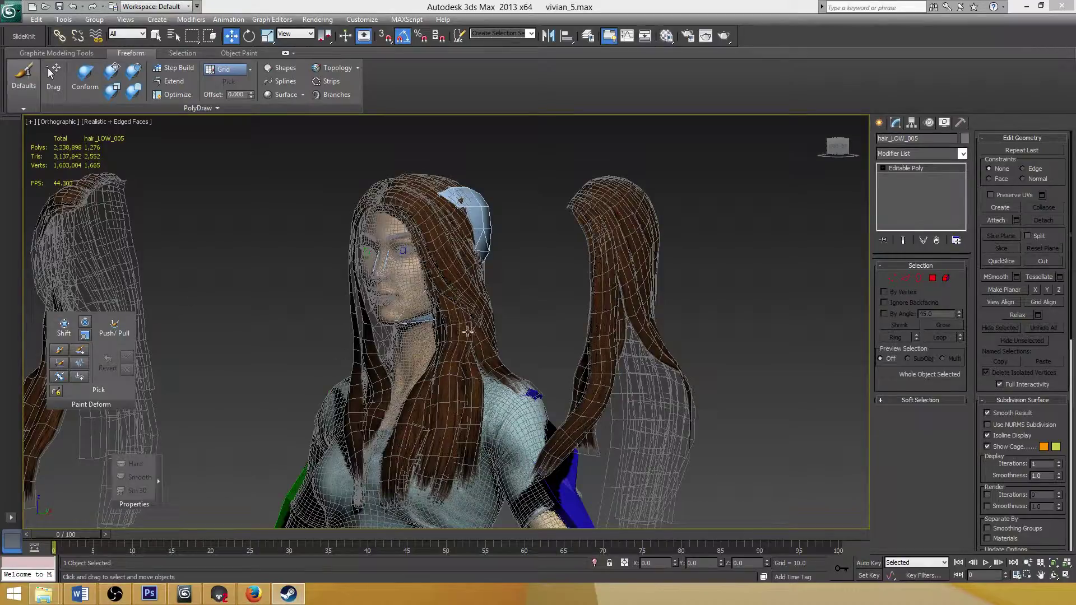
Select the hair_LOW_2 piece, check it from the front of the face and save the scene
scroll(334, 328, up, 5)
click(314, 336)
scroll(313, 336, down, 4)
alt+middle_drag(313, 337, 452, 358)
scroll(552, 343, up, 5)
scroll(481, 329, up, 2)
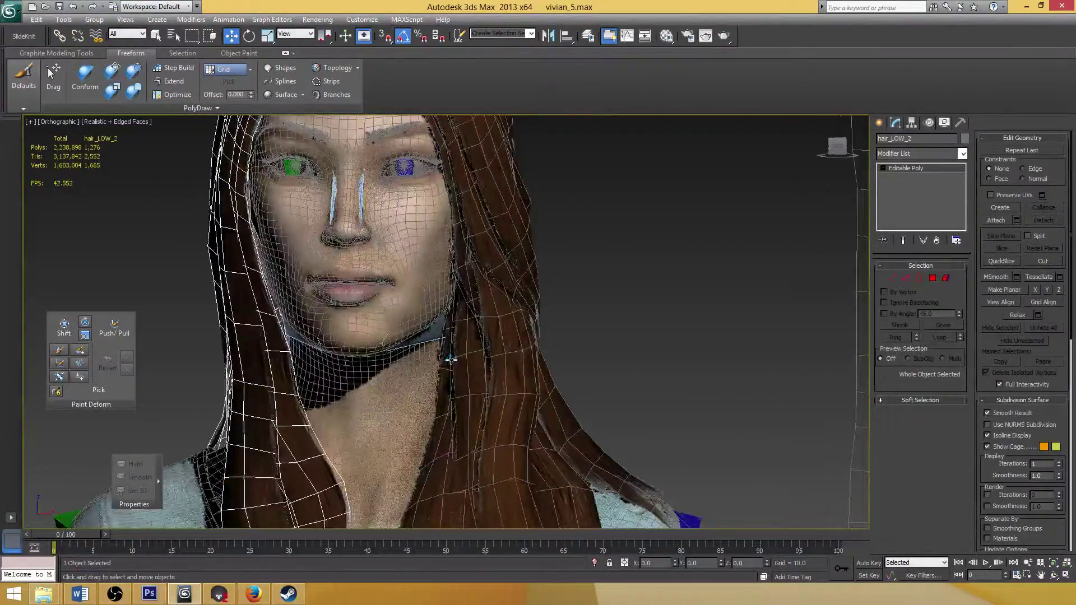
key(ctrl+s)
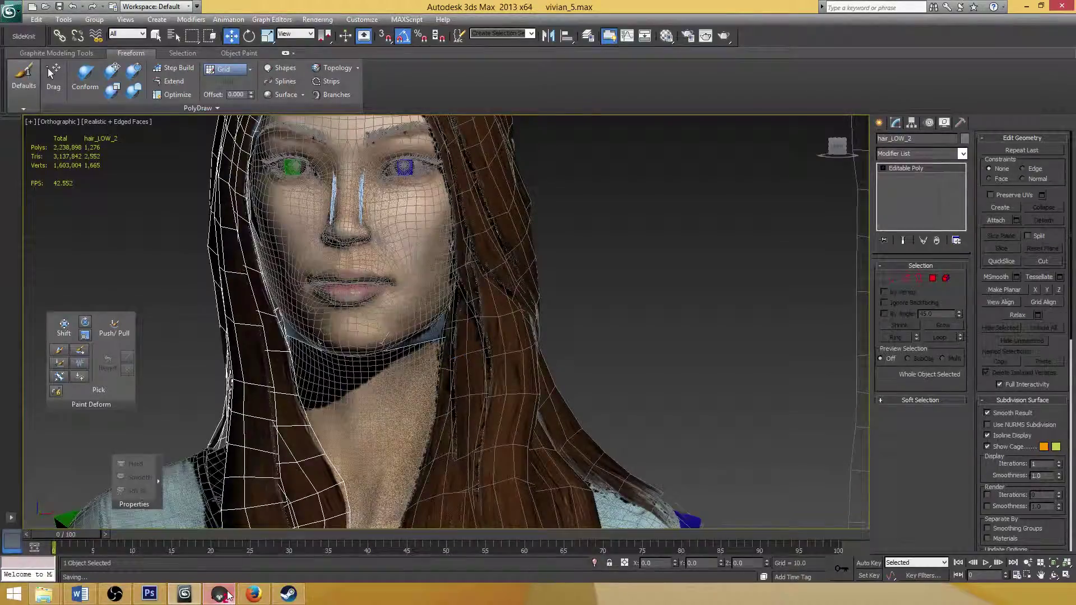
Switch to Marmoset Toolbag and capture the character render to the clipboard
click(228, 595)
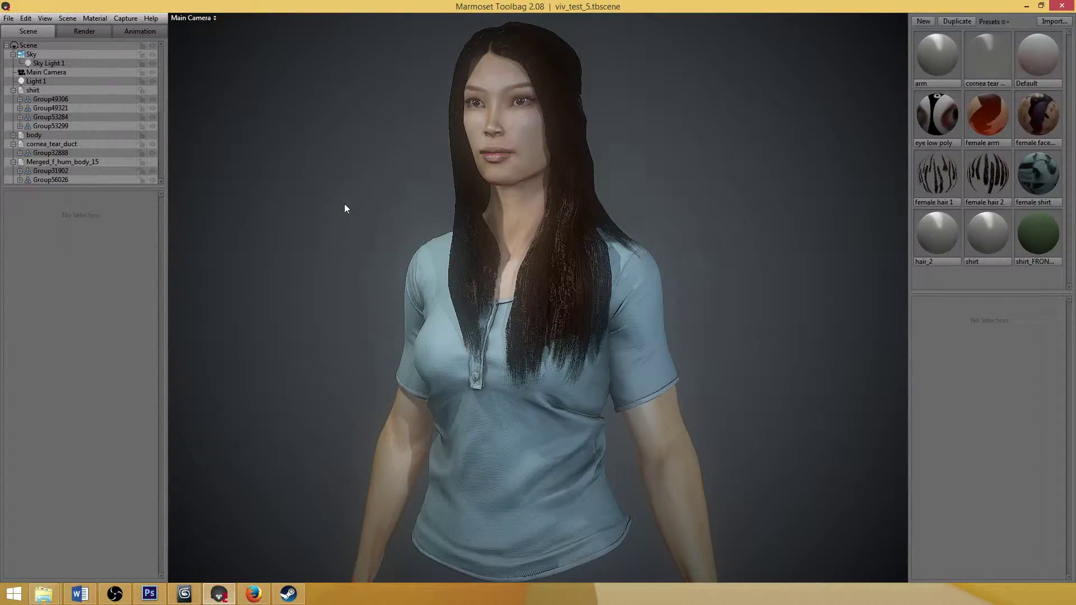
click(117, 17)
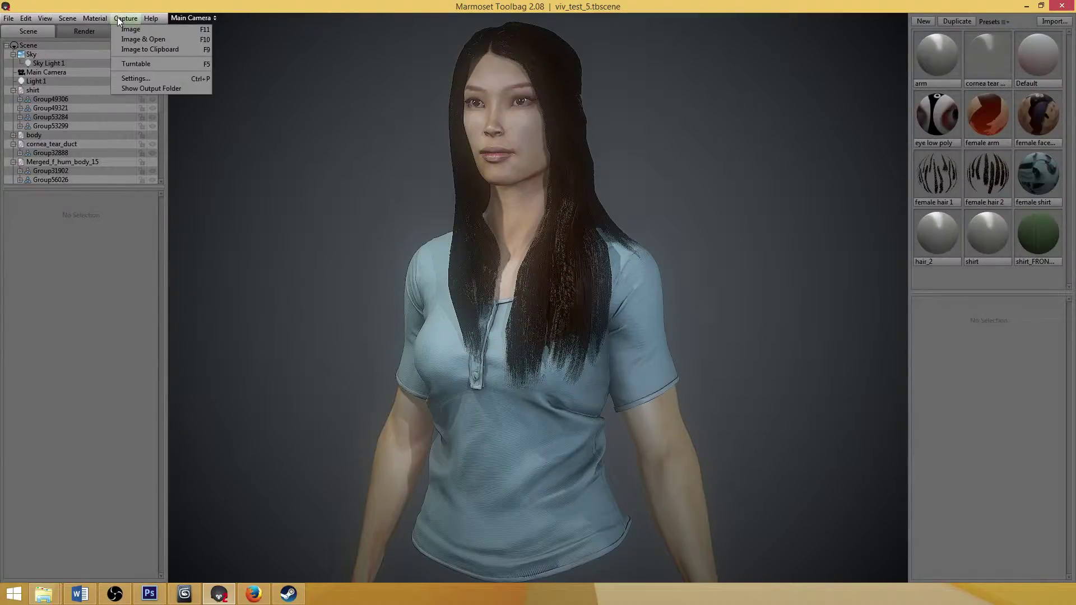
click(140, 49)
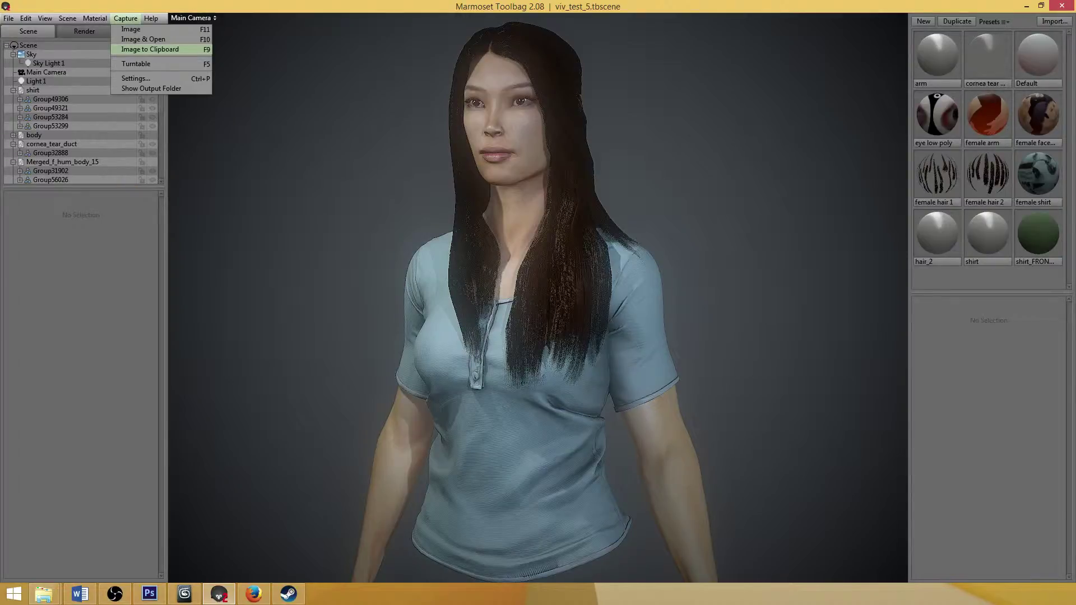
Switch to Photoshop and paste the captured render as a new layer above the previous render
key(alt+Tab)
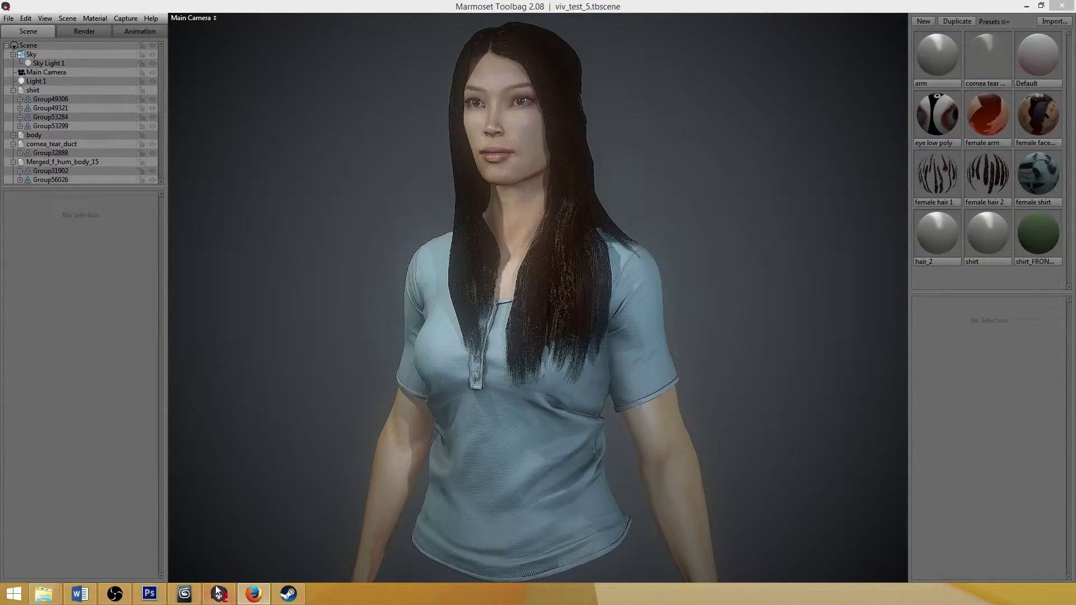
click(184, 593)
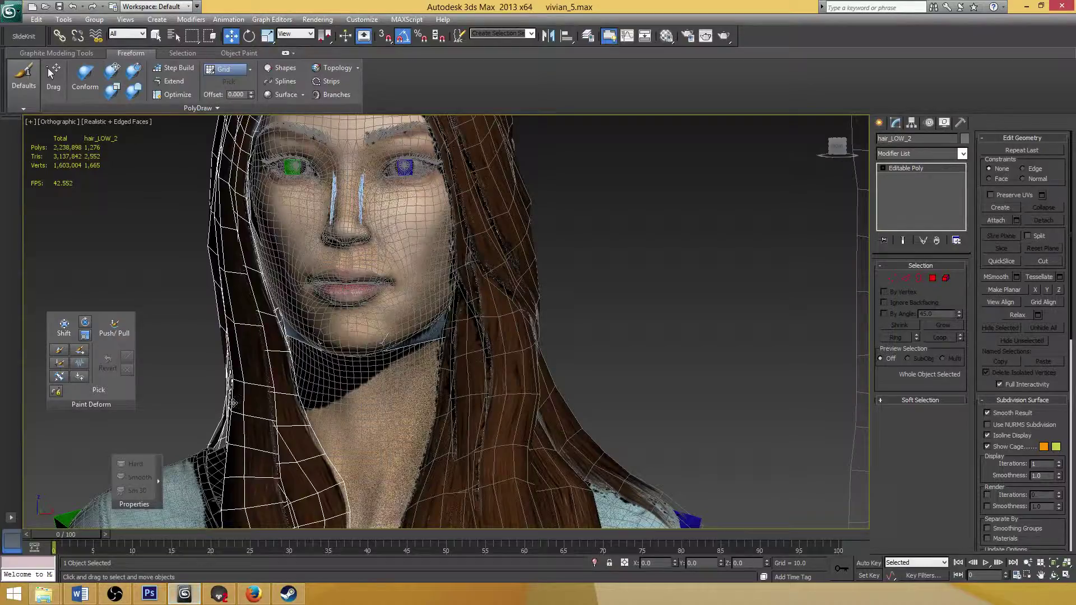
click(149, 593)
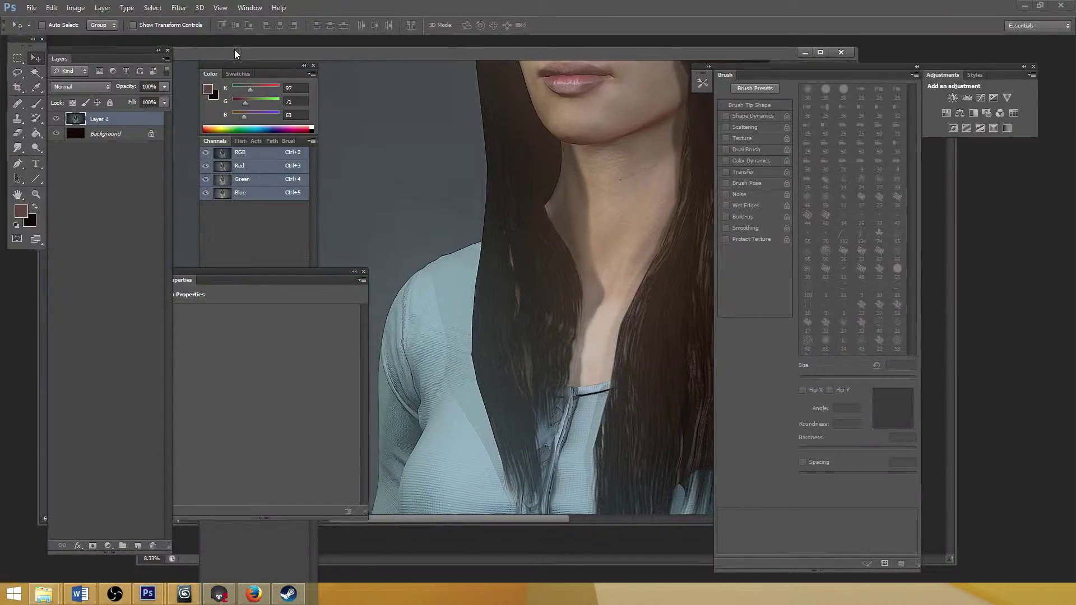
key(ctrl+v)
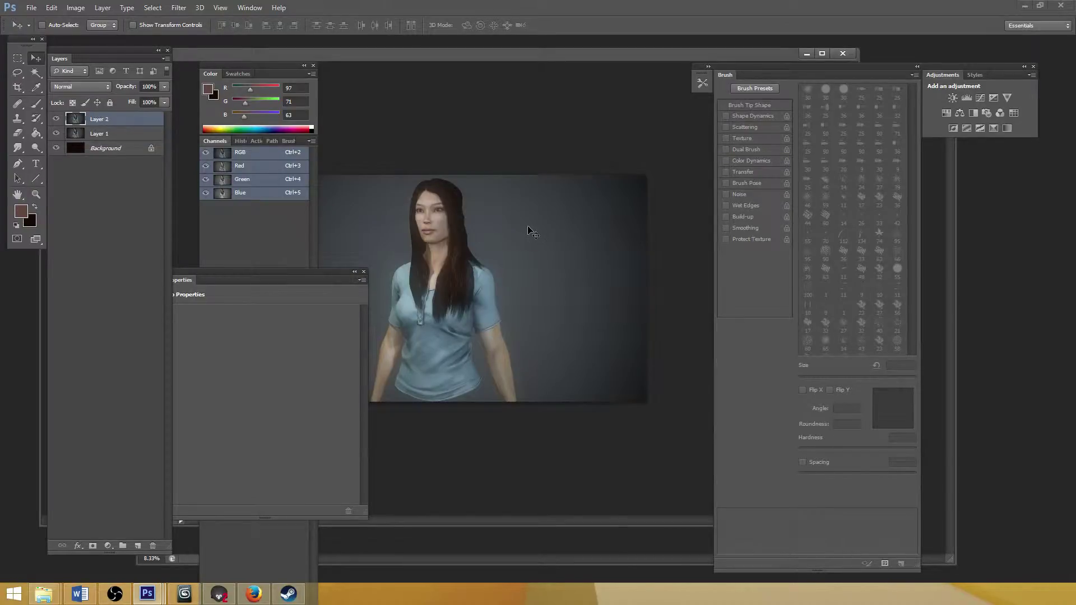
Compare the new render with the previous one around the neck and hair by toggling the visibility of Layer 2
ctrl+drag(420, 269, 531, 240)
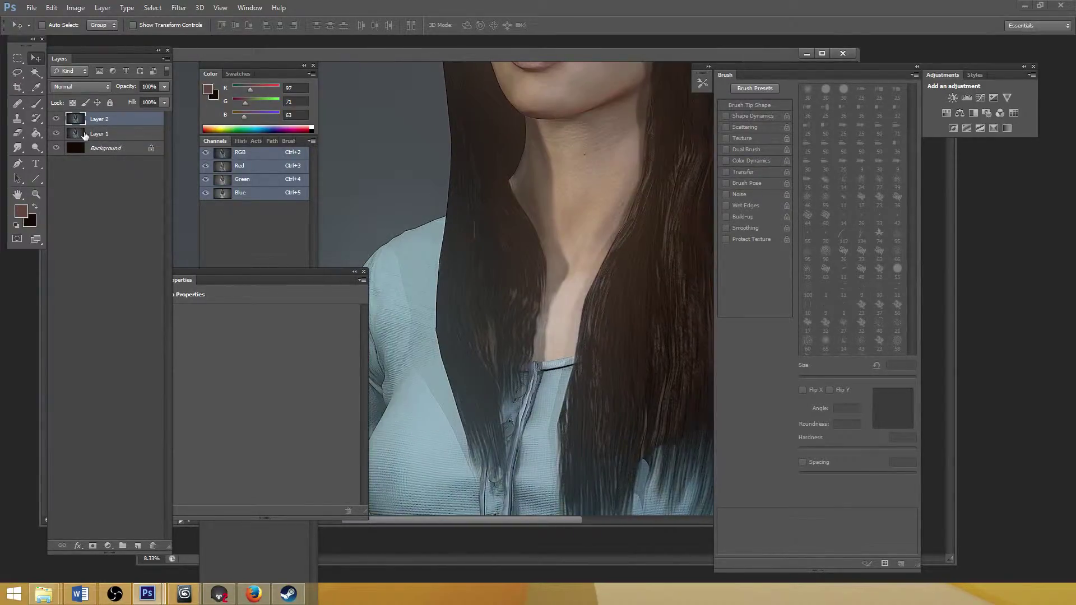
click(57, 119)
click(57, 120)
click(57, 120)
click(57, 119)
click(57, 119)
click(57, 121)
click(57, 121)
click(57, 121)
click(58, 121)
click(57, 119)
click(56, 119)
click(56, 119)
Examine the front hair strands over the shirt collar at several magnifications in the pasted render
ctrl+alt+click(487, 274)
ctrl+alt+click(487, 274)
ctrl+click(510, 293)
ctrl+click(509, 293)
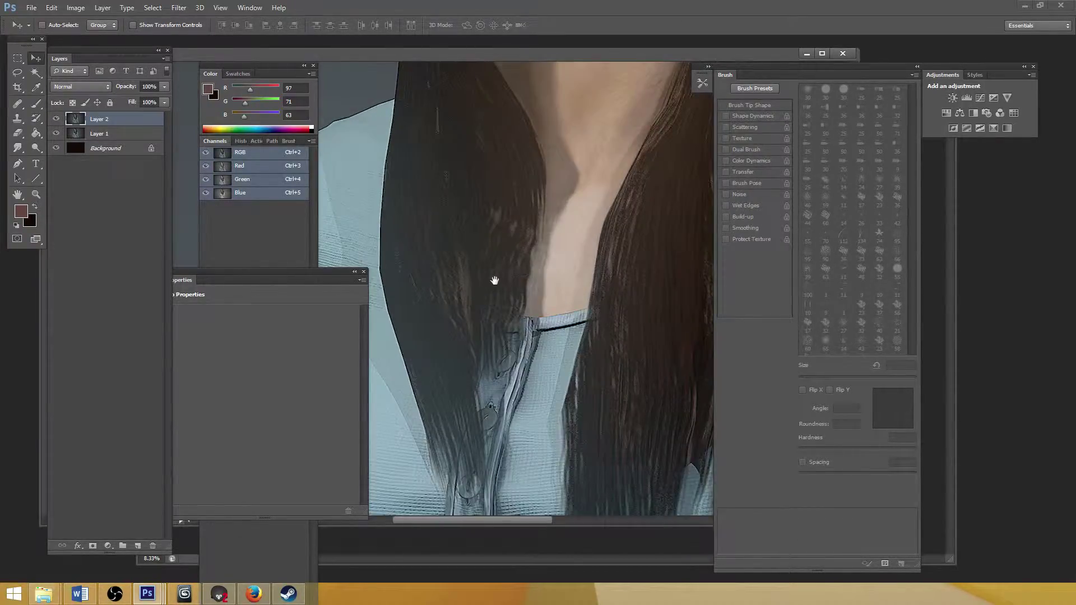
ctrl+alt+click(491, 279)
ctrl+click(489, 279)
ctrl+click(488, 279)
ctrl+alt+click(489, 279)
ctrl+alt+click(488, 279)
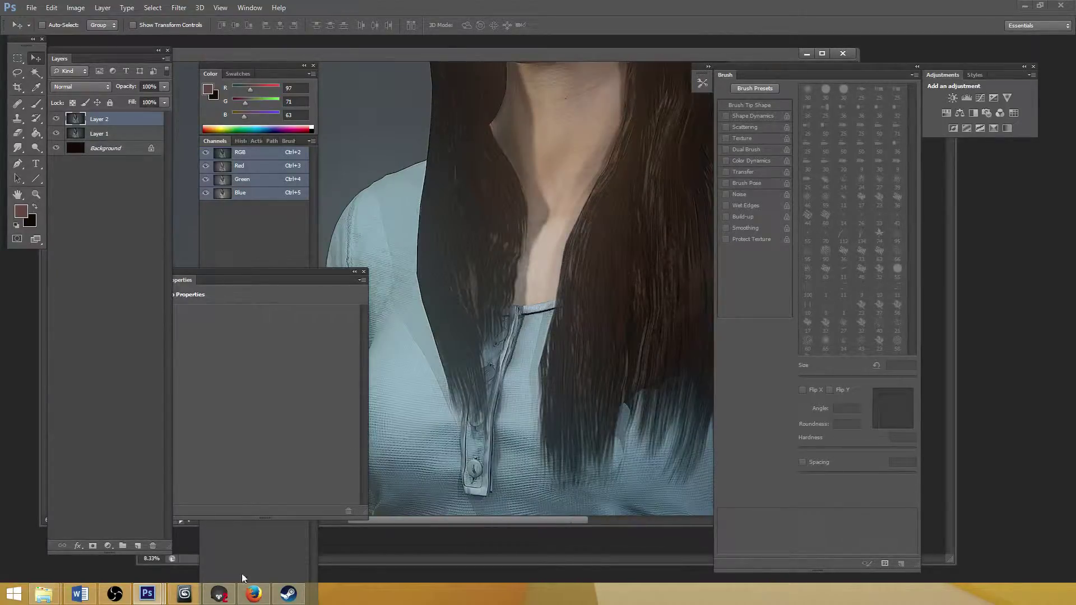
Switch to 3ds Max and start vertex editing on the front strand of hair_LOW_2 near the shirt collar
click(184, 593)
middle_drag(382, 387, 400, 11)
scroll(369, 281, up, 1)
key(1)
click(350, 335)
scroll(382, 325, up, 1)
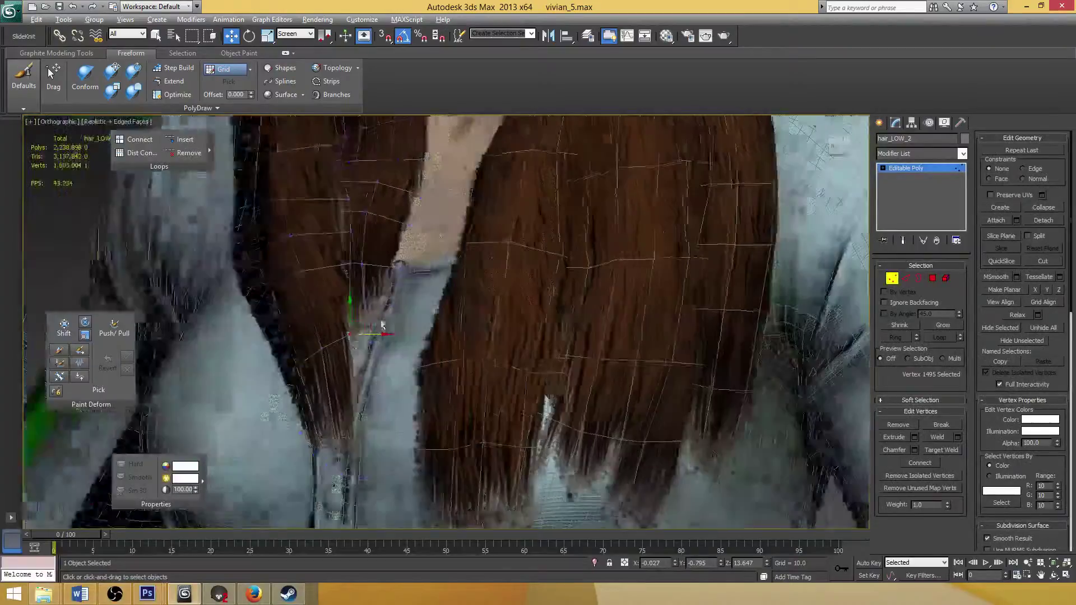
Try to shift an inner vertex of the front hair strand slightly toward the collar
scroll(382, 325, down, 4)
alt+middle_drag(382, 325, 361, 310)
click(390, 256)
scroll(415, 310, up, 3)
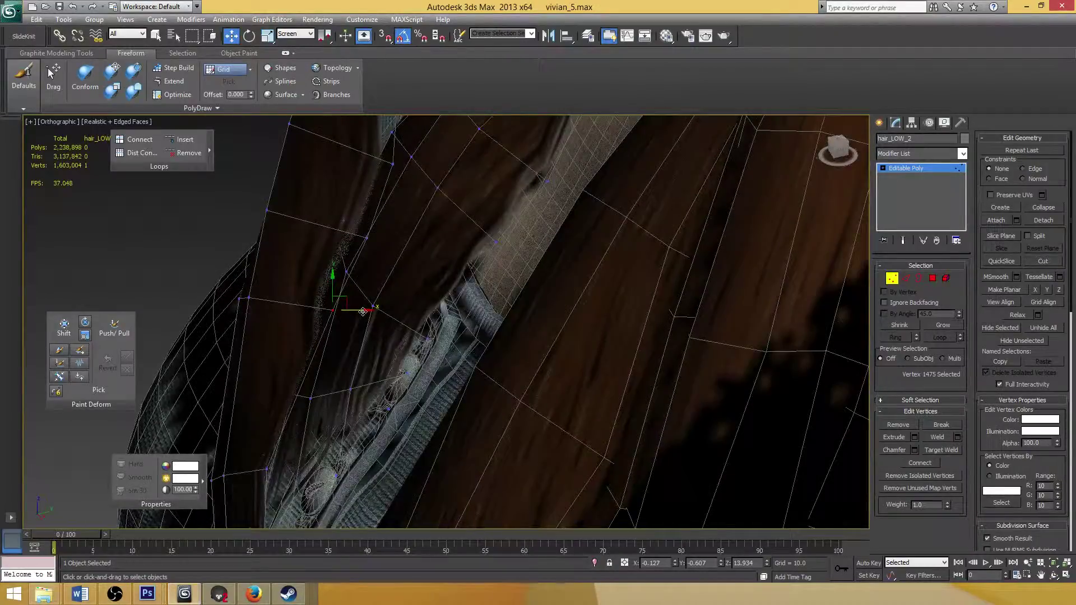
drag(361, 309, 370, 309)
alt+middle_drag(369, 309, 369, 258)
scroll(373, 280, down, 3)
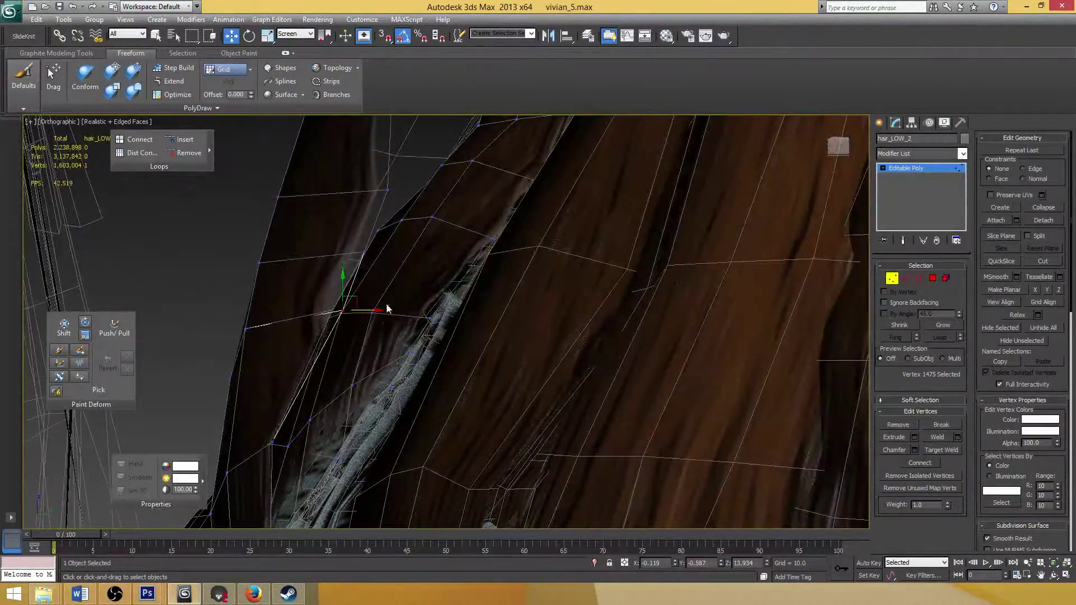
scroll(387, 336, up, 2)
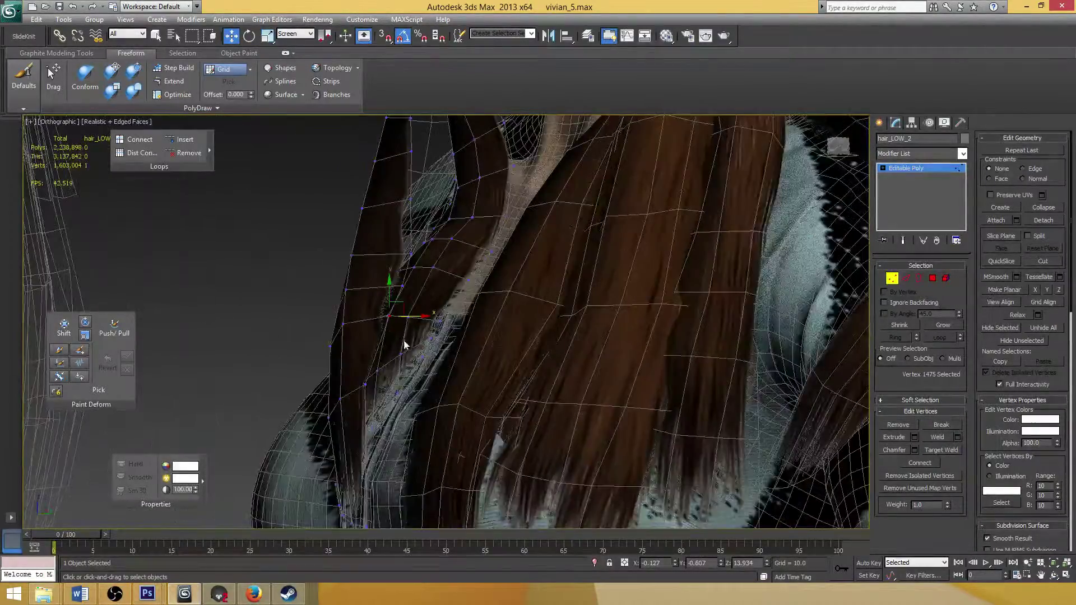
Leave vertex editing, delete the flipped hair_LOW_005 copy and reselect hair_LOW_2
click(892, 278)
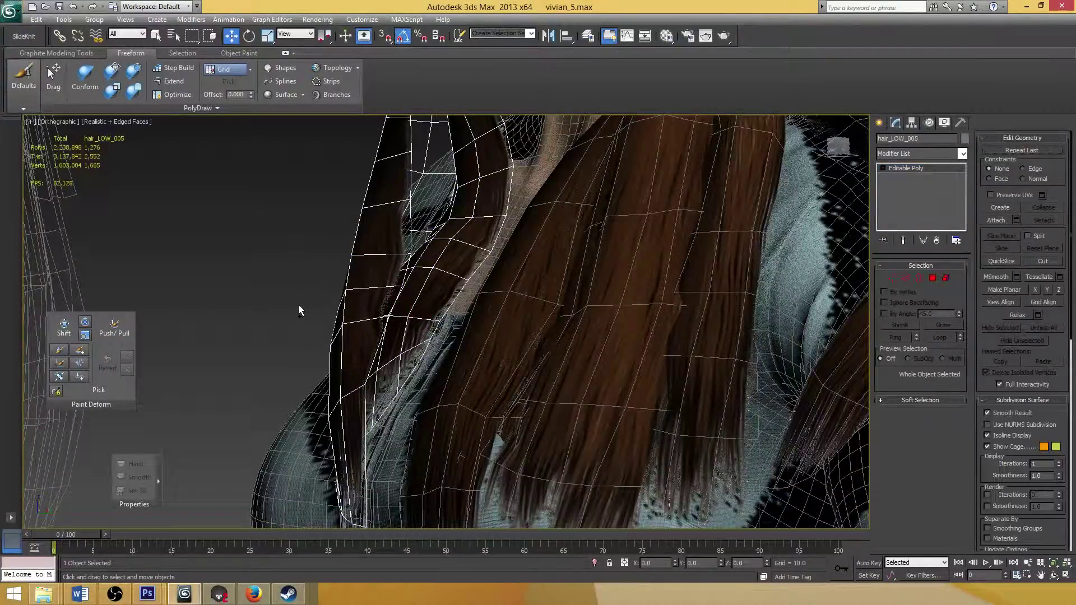
key(ctrl+z)
middle_drag(390, 284, 364, 305)
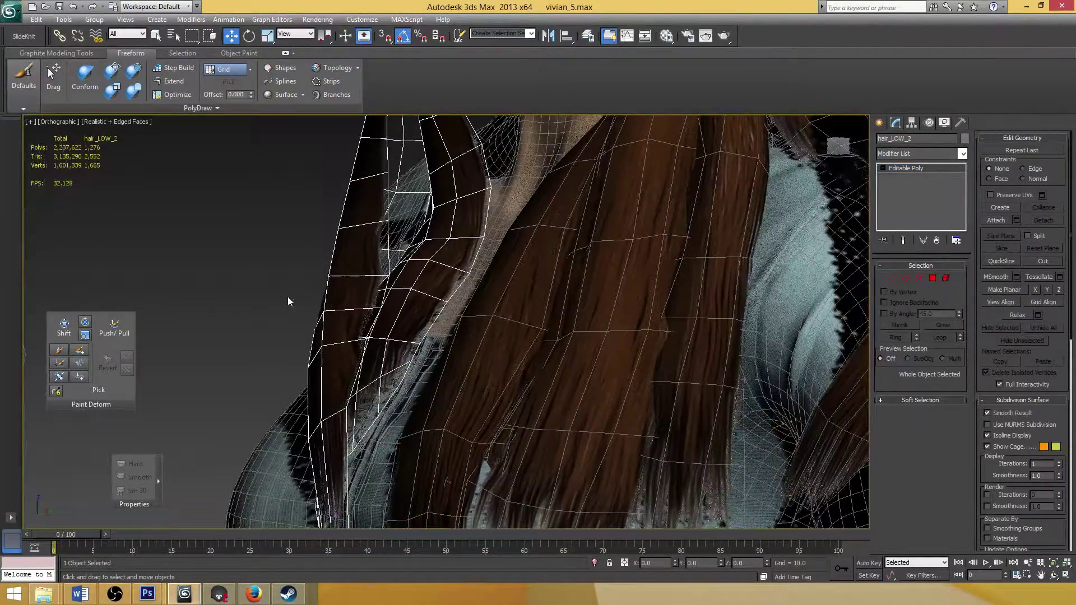
Try to raise a vertex on the front strand of hair_LOW_2, undo the move and save the scene
click(891, 278)
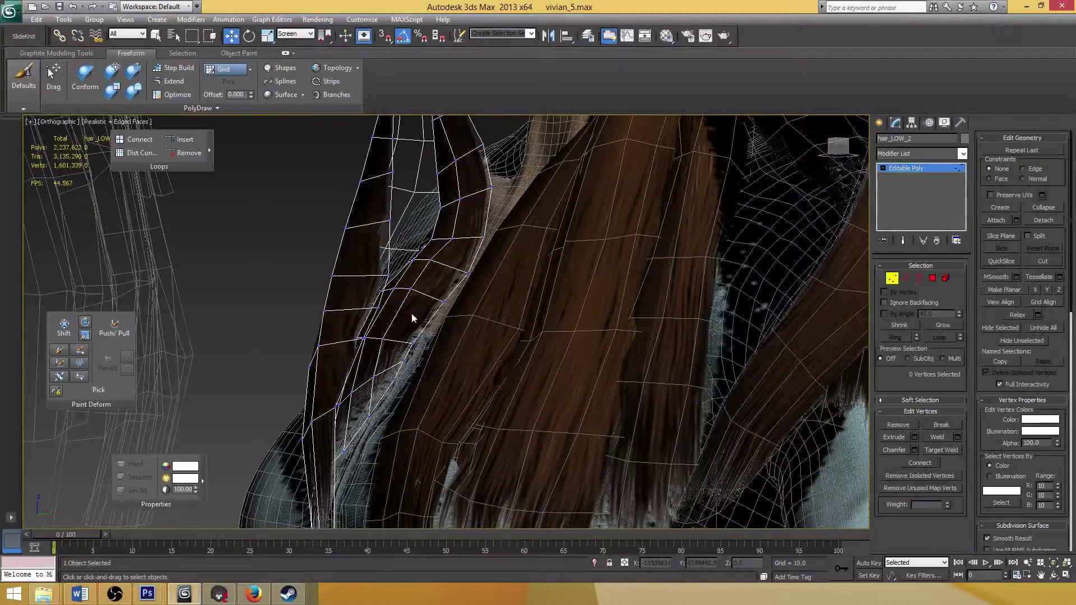
click(377, 308)
drag(379, 287, 384, 244)
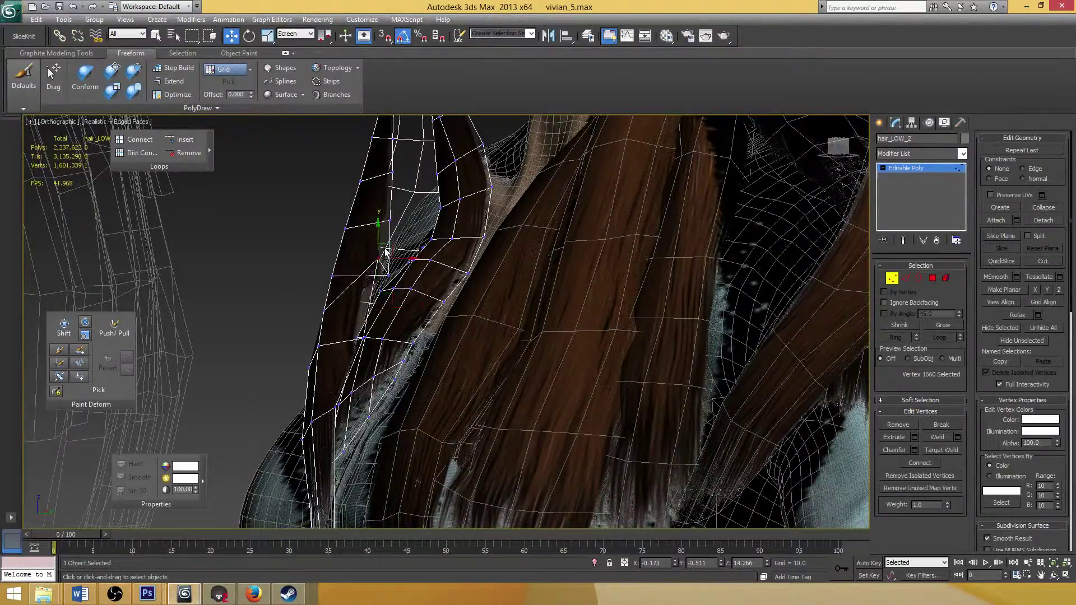
alt+middle_drag(384, 244, 399, 296)
key(ctrl+z)
key(ctrl+s)
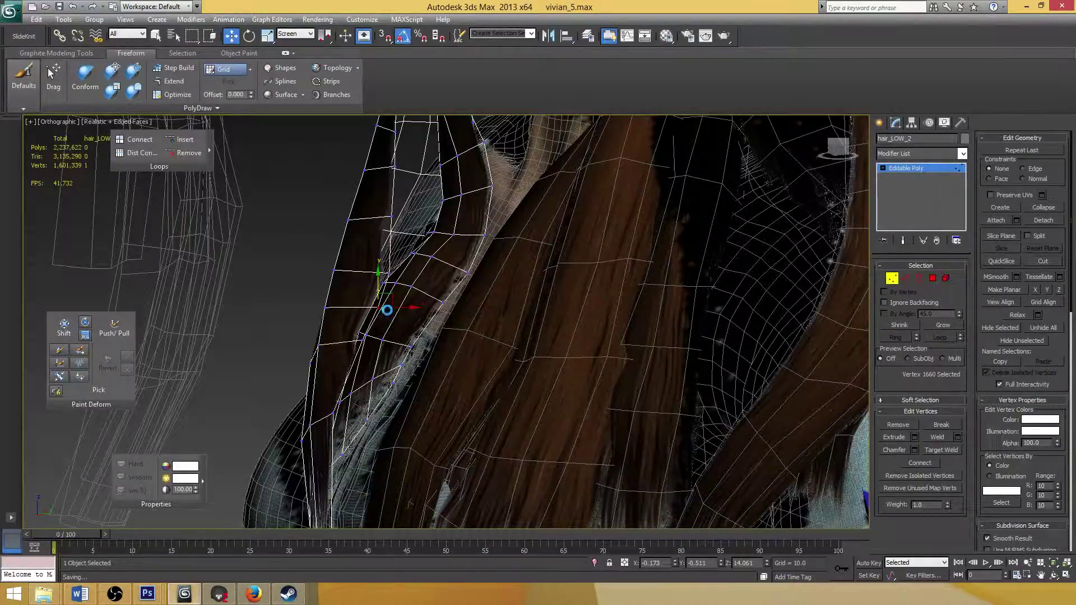
Shift two neighbouring vertices between the front strands of hair_LOW_2 slightly sideways toward the shirt buttons
alt+middle_drag(374, 311, 399, 325)
ctrl+click(365, 343)
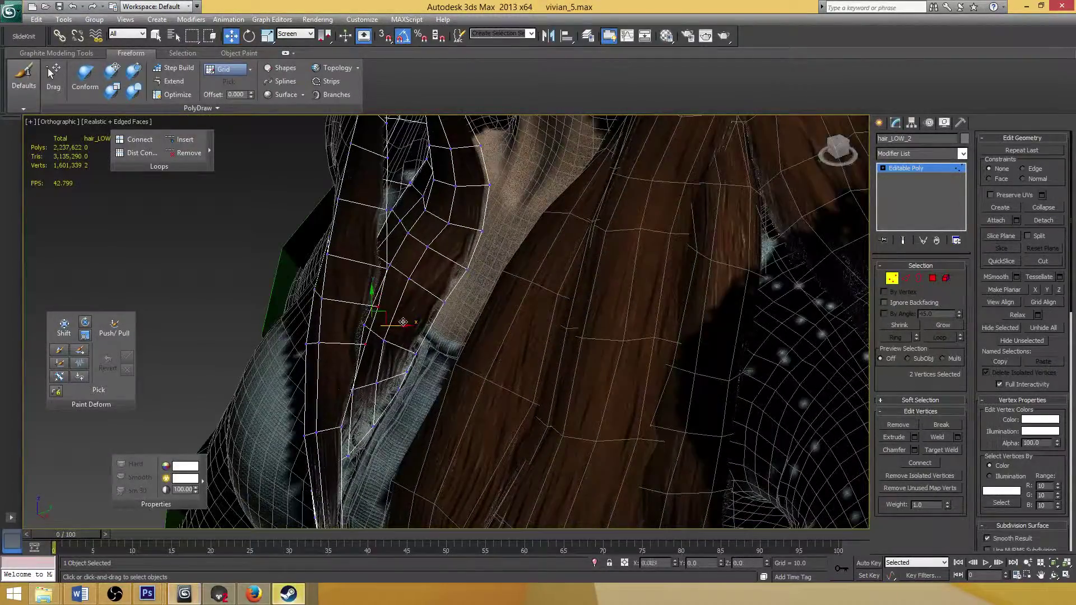
drag(400, 325, 407, 324)
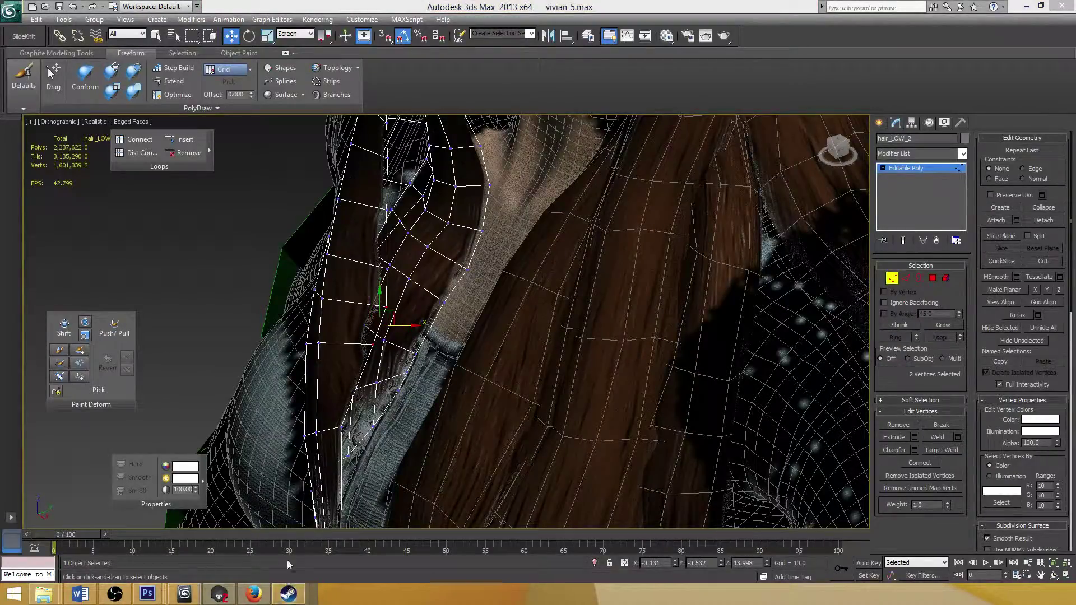
Move the next lower vertex of the front strand slightly toward the shirt buttons and check the strand's shape
mouse_move(404, 386)
alt+middle_down()
mouse_move(362, 392)
mouse_move(387, 384)
alt+middle_up()
click(357, 387)
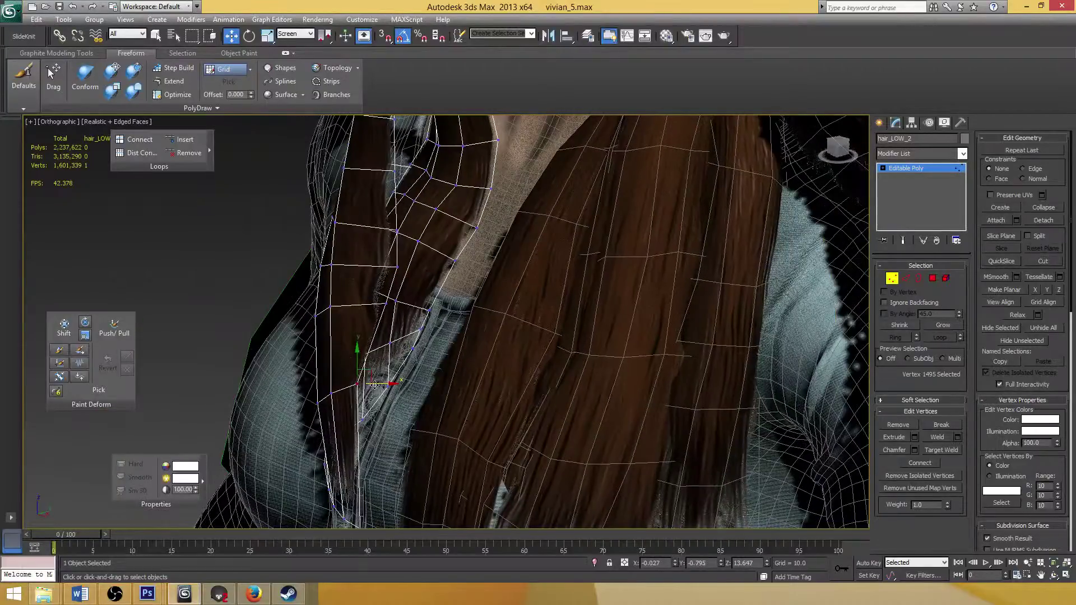
drag(387, 384, 385, 383)
alt+middle_drag(386, 384, 426, 290)
scroll(374, 344, down, 4)
scroll(426, 290, up, 2)
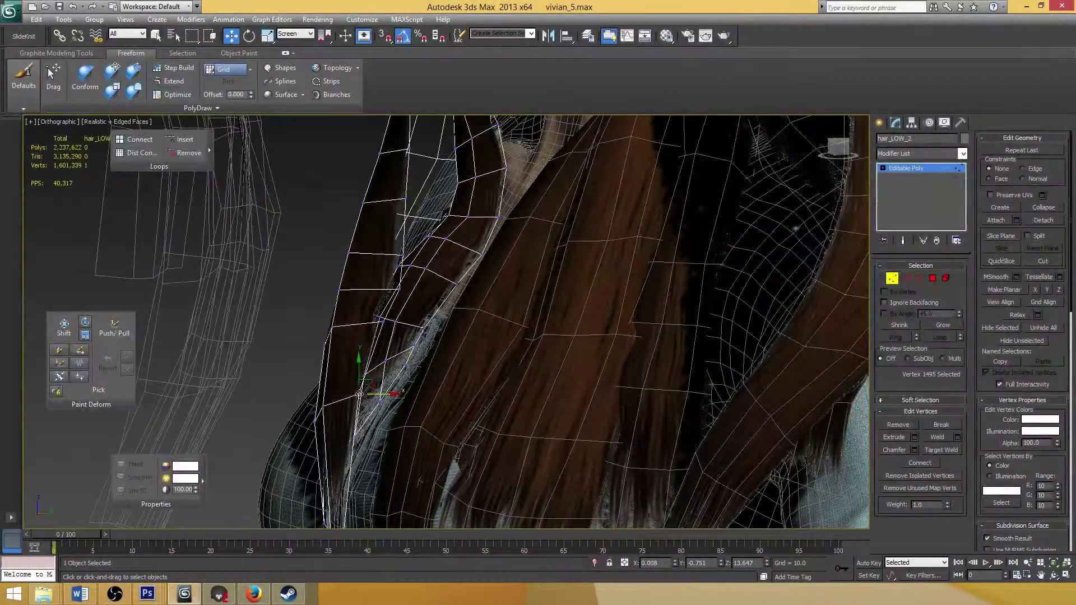
Shift the selected vertex between the front strands of hair_LOW_2 slightly sideways toward the shirt buttons
alt+middle_drag(359, 394, 402, 389)
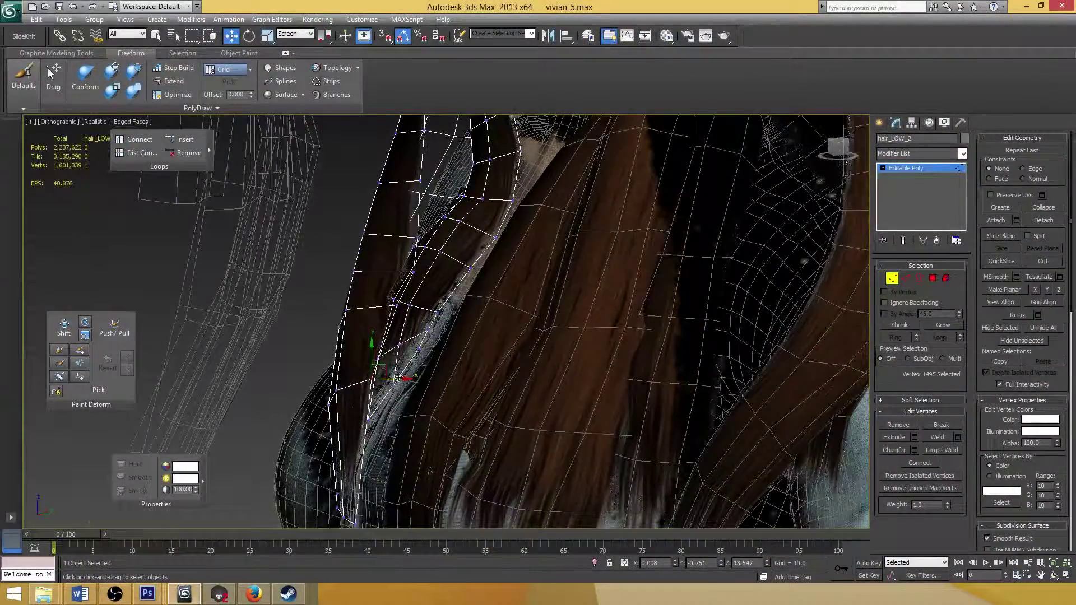
drag(397, 377, 405, 377)
alt+middle_drag(404, 378, 440, 365)
scroll(426, 370, down, 4)
Switch to Photoshop and examine the front hair strands around the neck and collar in the Untitled-3 render, then return to 3ds Max
mouse_move(147, 594)
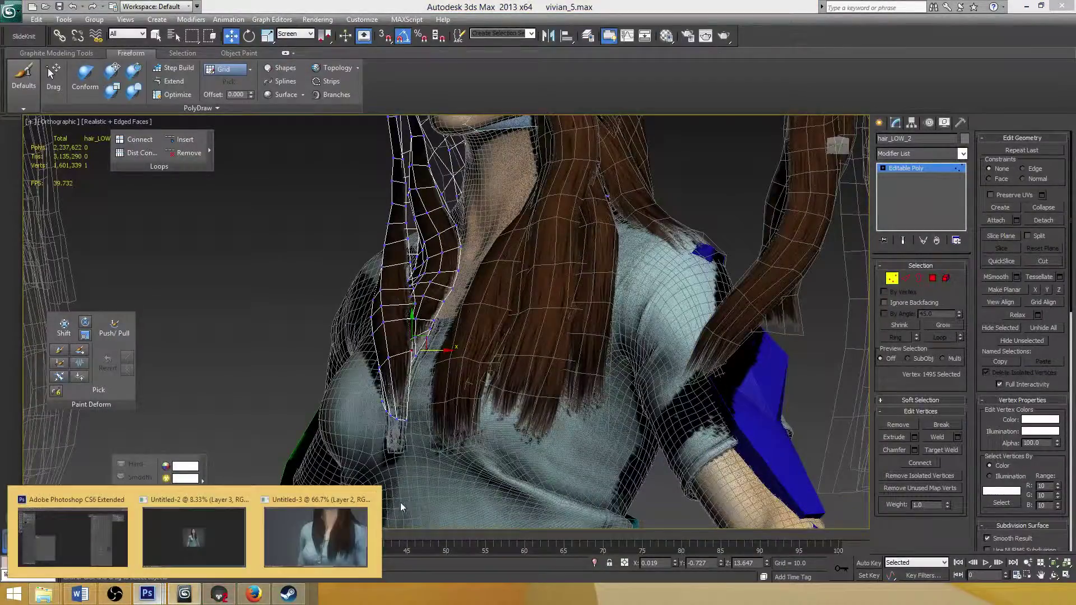
click(315, 502)
alt+scroll(497, 250, up, 3)
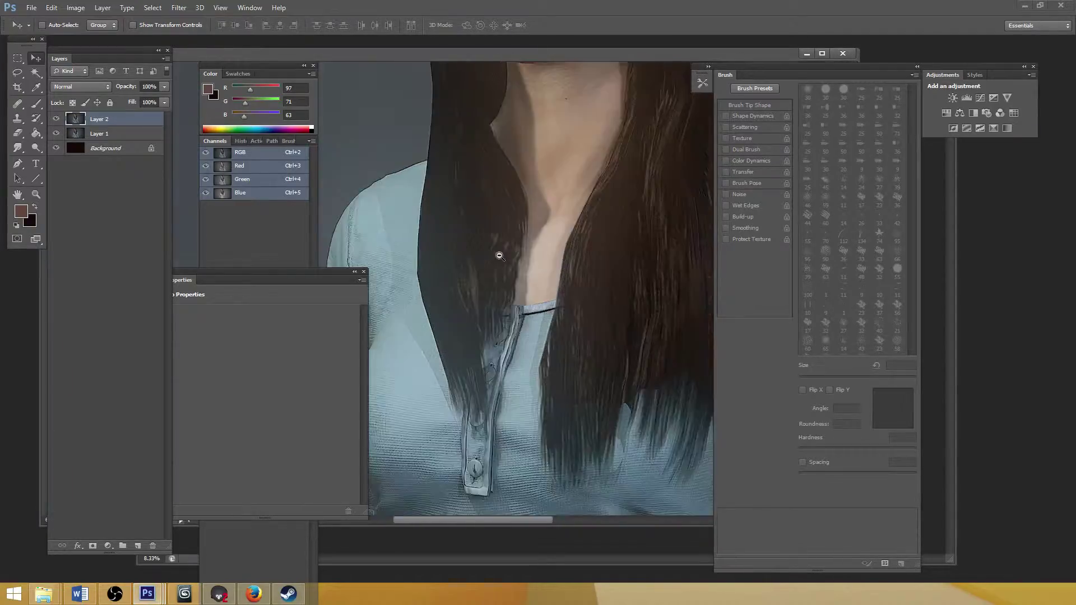
alt+scroll(499, 256, down, 4)
alt+scroll(499, 254, up, 4)
alt+scroll(500, 252, down, 2)
alt+scroll(502, 251, up, 5)
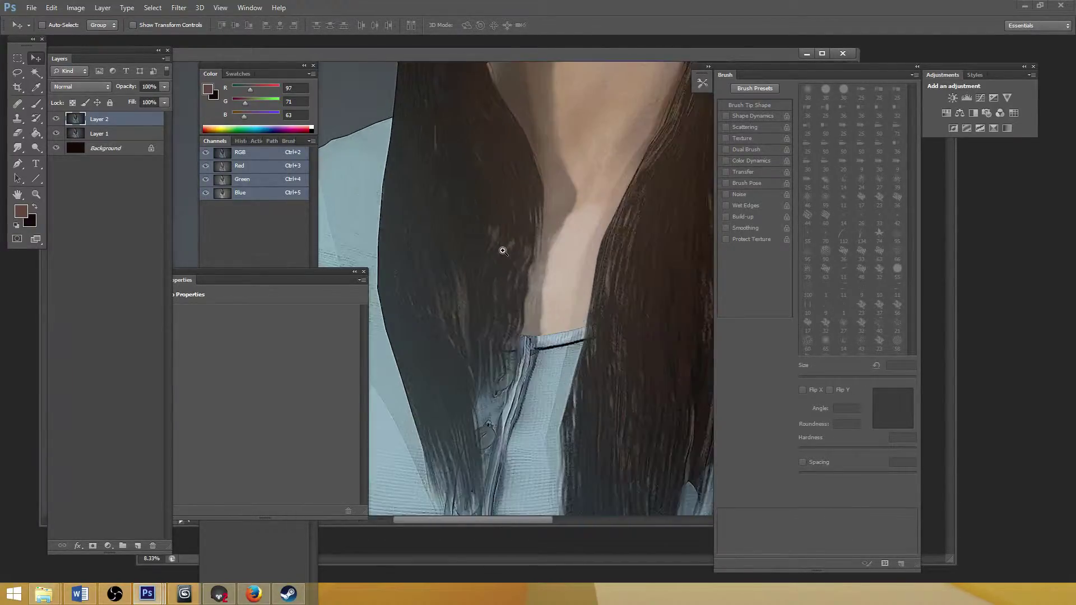
alt+scroll(503, 251, down, 3)
alt+scroll(497, 224, up, 3)
drag(488, 218, 509, 326)
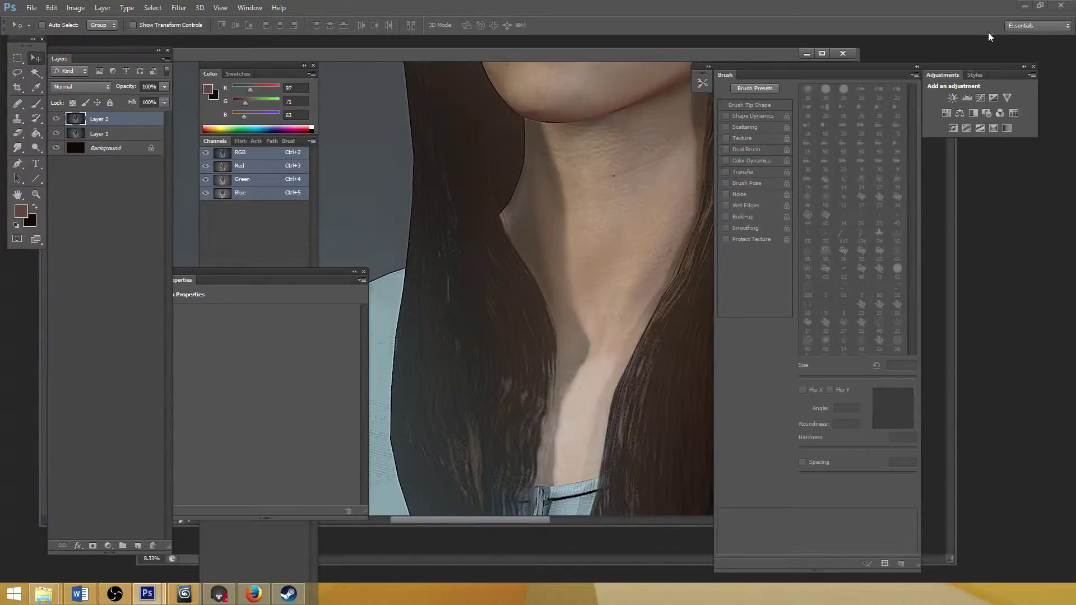
click(1023, 8)
Select three vertices along the inner edge of the outer front strand and shift them slightly toward the neighbouring strand
scroll(387, 273, up, 4)
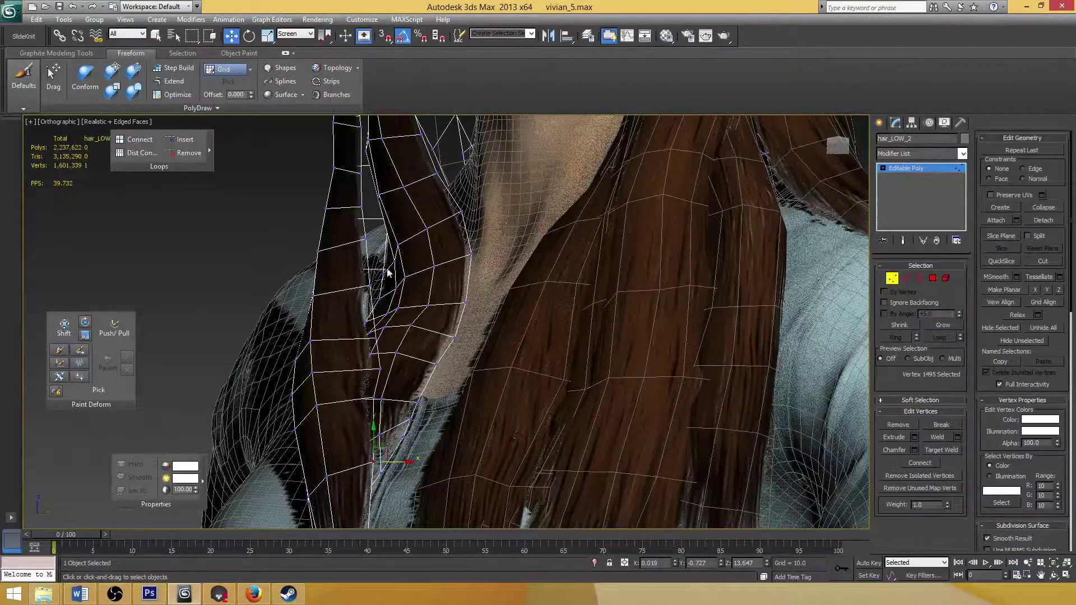
click(366, 239)
alt+middle_drag(366, 239, 382, 205)
ctrl+click(362, 205)
ctrl+click(359, 172)
drag(381, 203, 387, 202)
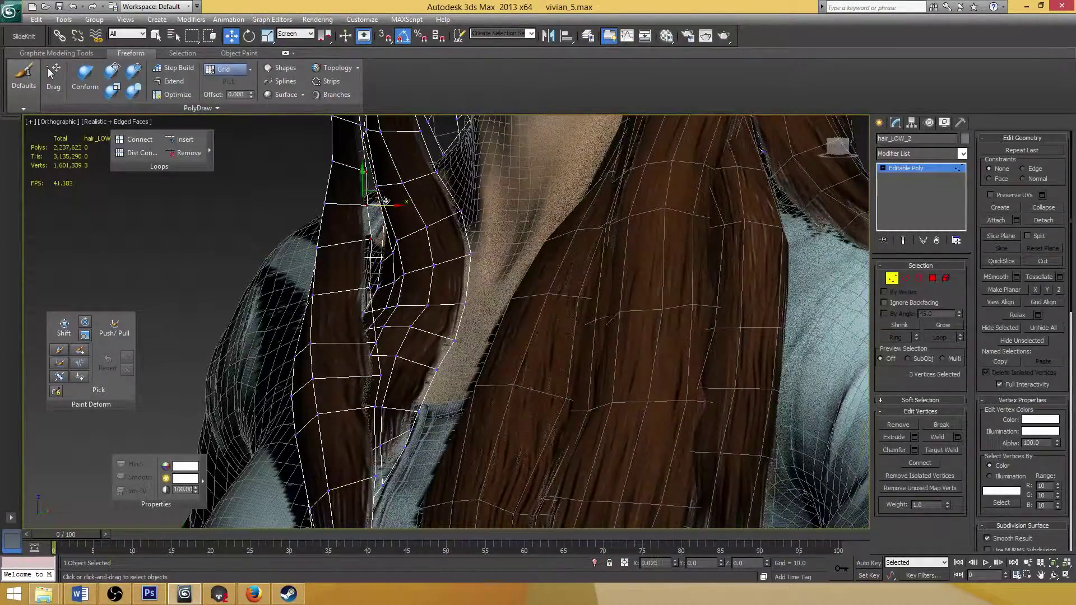
Move the next lower vertex in the gap between the front strands slightly sideways toward the neck
alt+middle_drag(375, 285, 372, 292)
click(371, 288)
drag(401, 288, 408, 287)
alt+middle_drag(409, 288, 401, 354)
click(376, 323)
scroll(401, 355, down, 2)
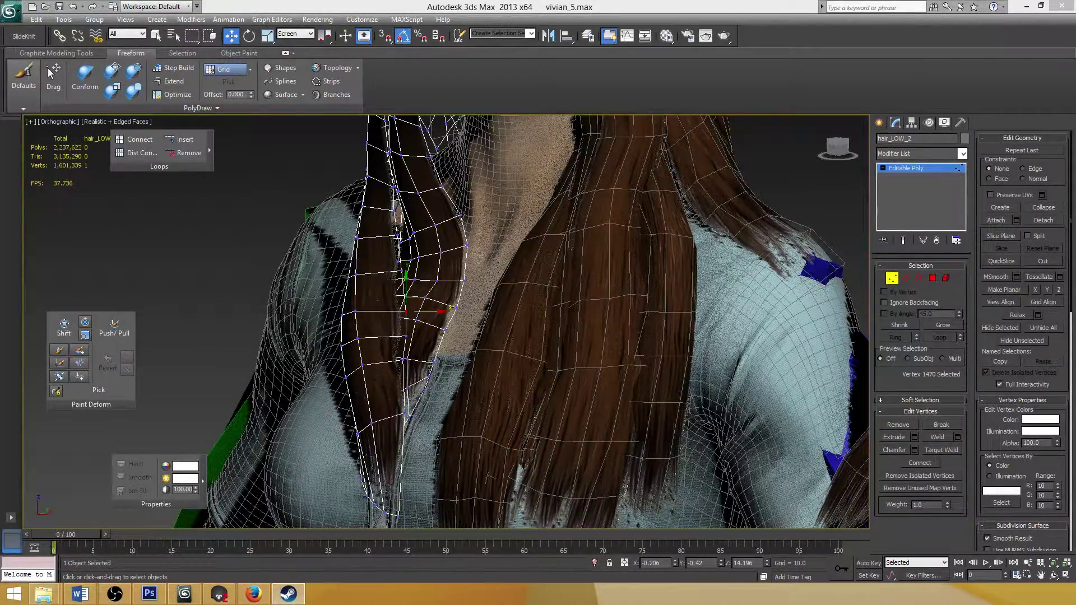
alt+middle_drag(499, 295, 528, 290)
scroll(453, 300, down, 3)
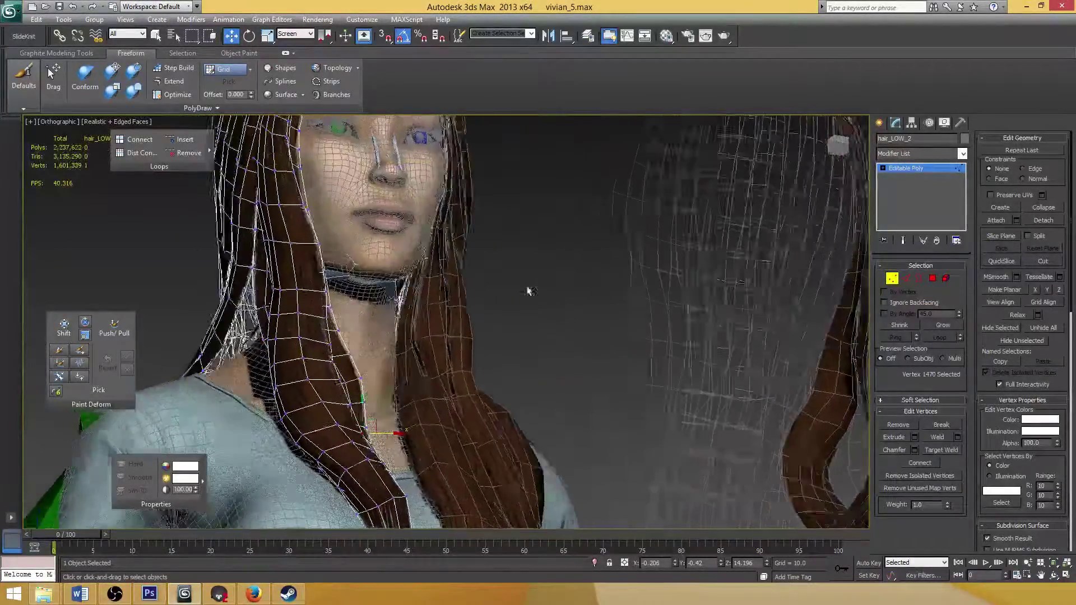
Leave vertex editing and examine the front hair strands from several angles, with and without edged faces
click(945, 279)
click(329, 346)
alt+middle_drag(408, 238, 583, 287)
scroll(460, 285, down, 1)
click(865, 248)
click(944, 278)
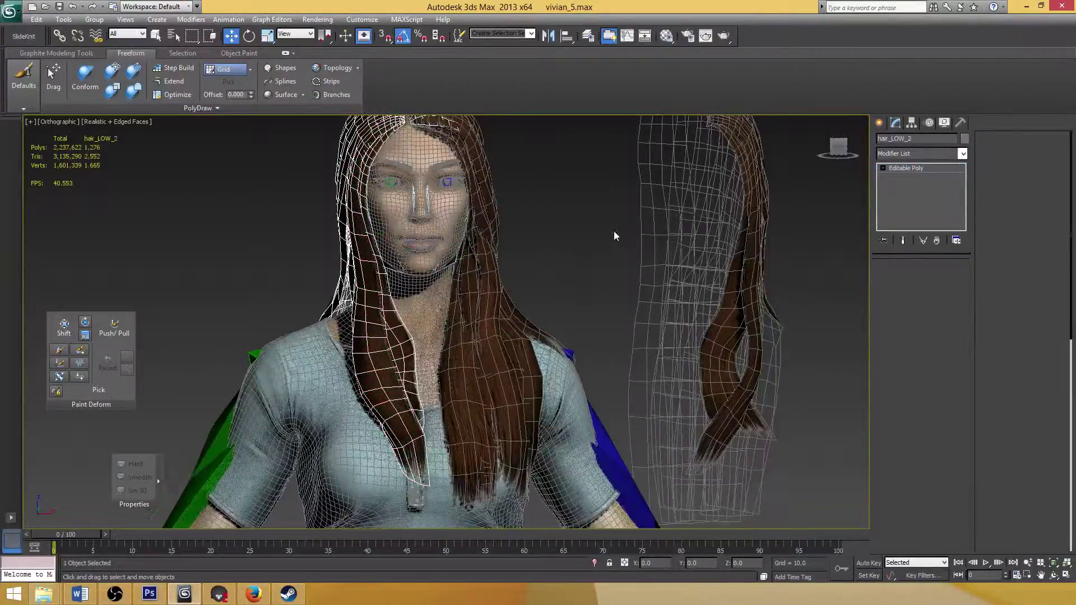
middle_drag(583, 204, 526, 244)
click(522, 242)
key(F3)
key(F3)
scroll(426, 241, up, 2)
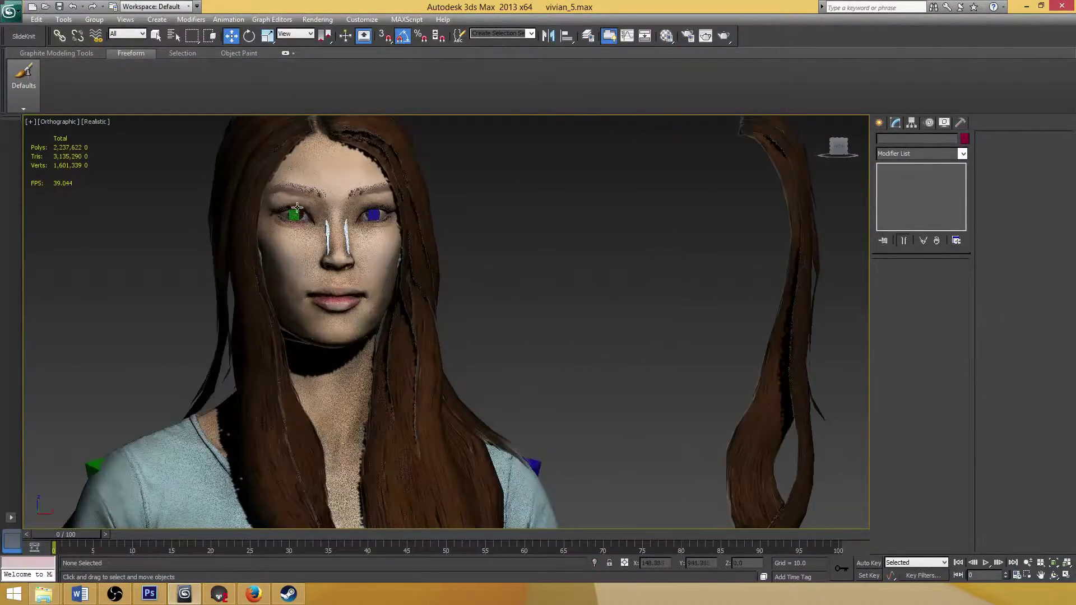
click(251, 189)
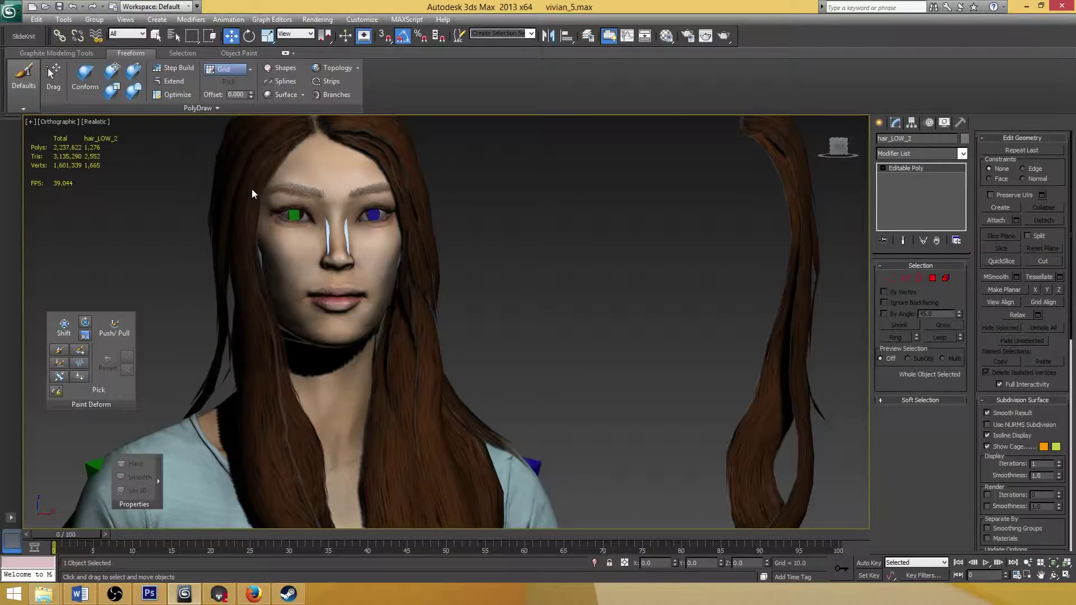
alt+middle_drag(304, 314, 347, 309)
scroll(350, 312, up, 2)
scroll(357, 303, down, 4)
key(F4)
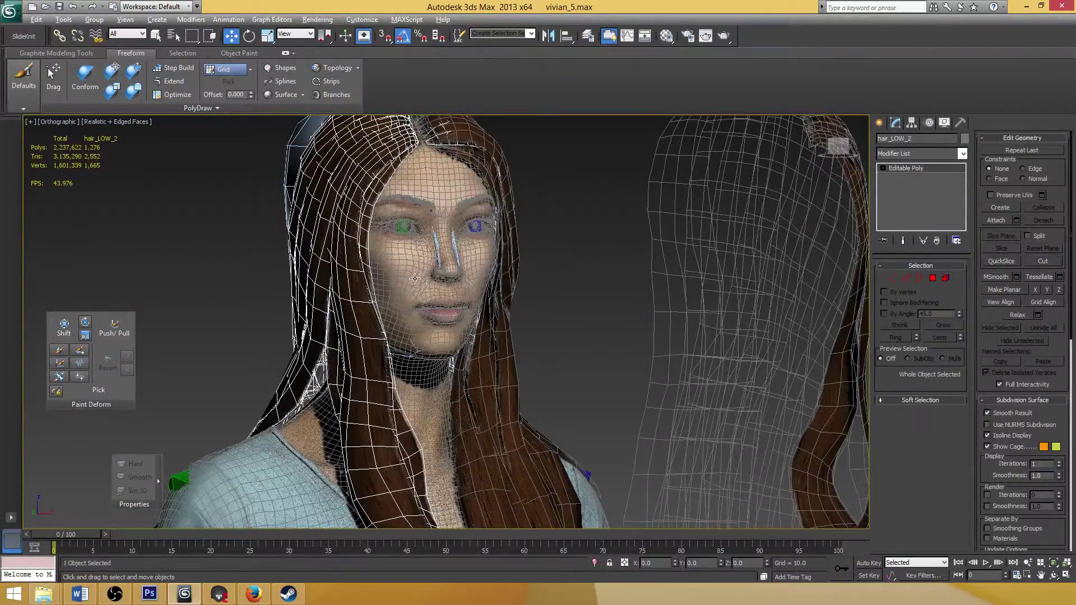
Select hair_LOW_2 and clone it as an independent copy named hair_LOW_005
scroll(415, 279, down, 5)
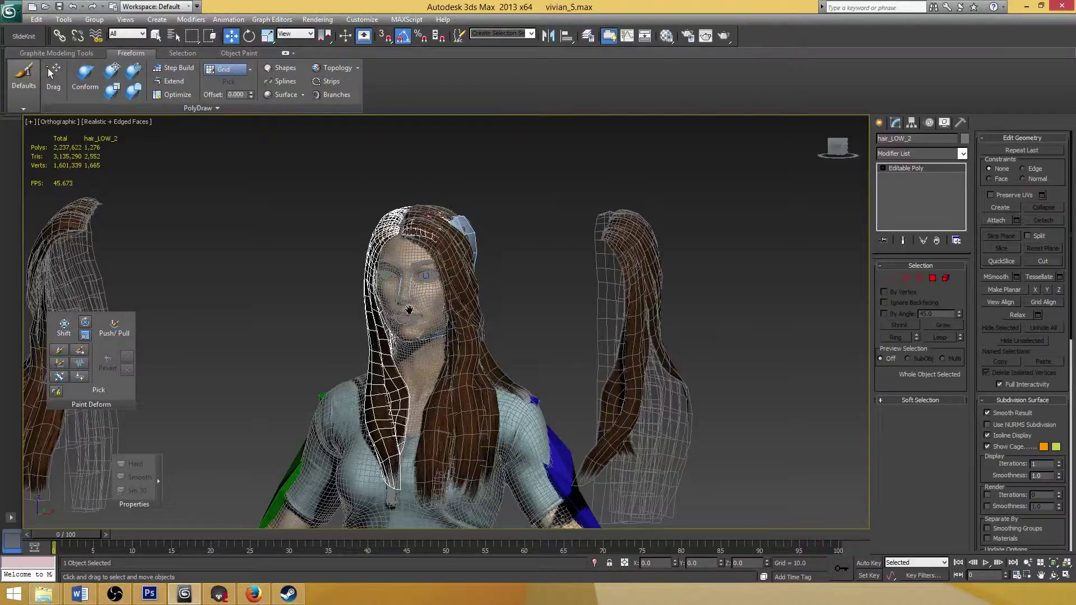
scroll(408, 311, up, 4)
alt+middle_drag(352, 302, 316, 287)
click(315, 287)
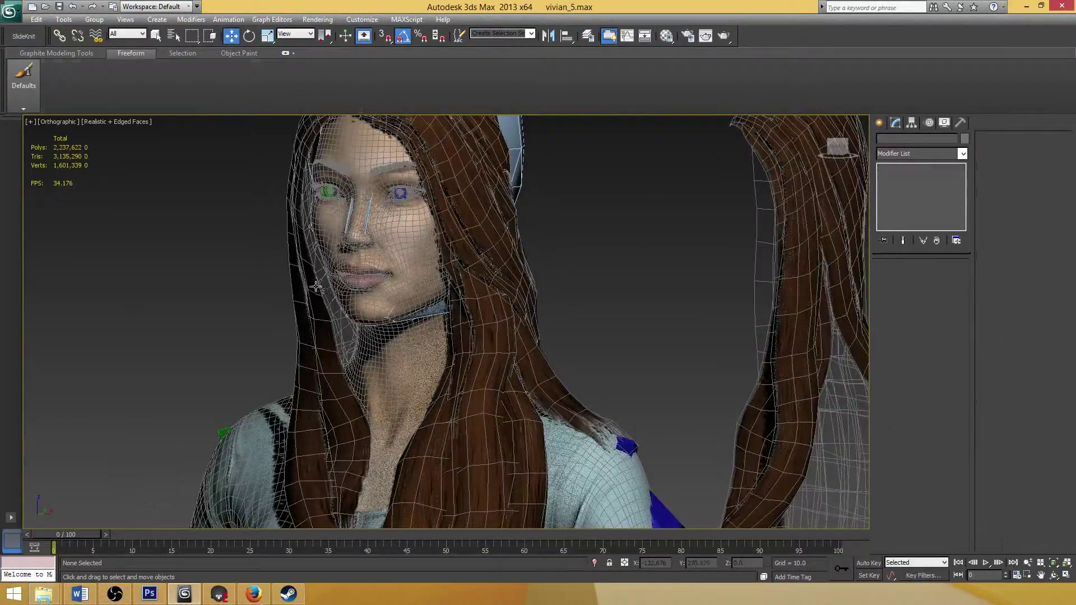
click(317, 287)
scroll(313, 284, down, 4)
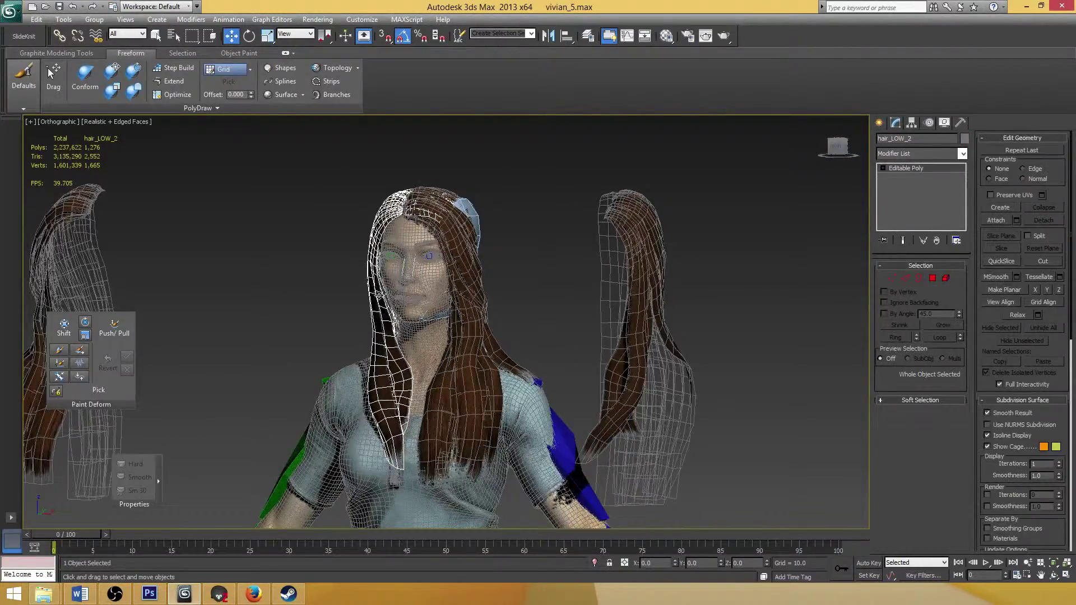
right_click(372, 286)
click(421, 346)
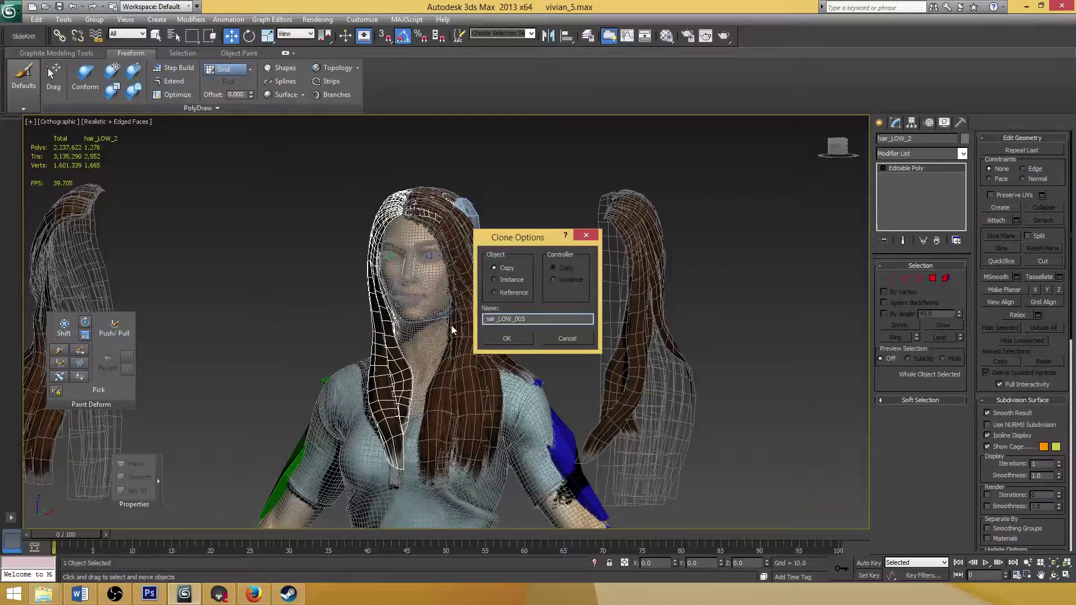
click(506, 338)
Flip the normals of all elements in hair_LOW_005 and leave element editing
click(946, 278)
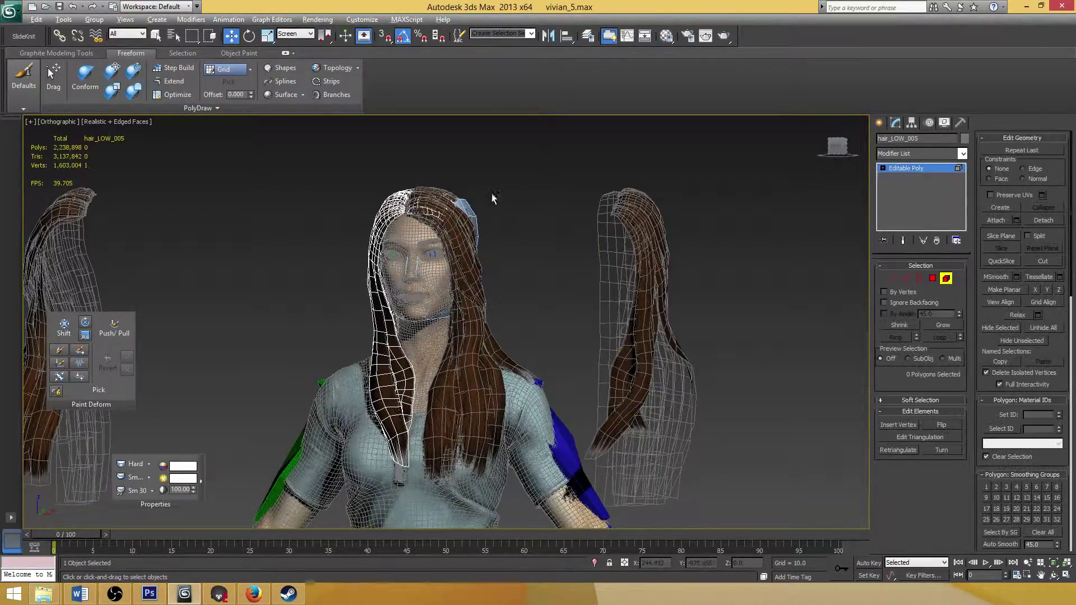
drag(540, 137, 221, 456)
scroll(436, 318, up, 5)
click(934, 426)
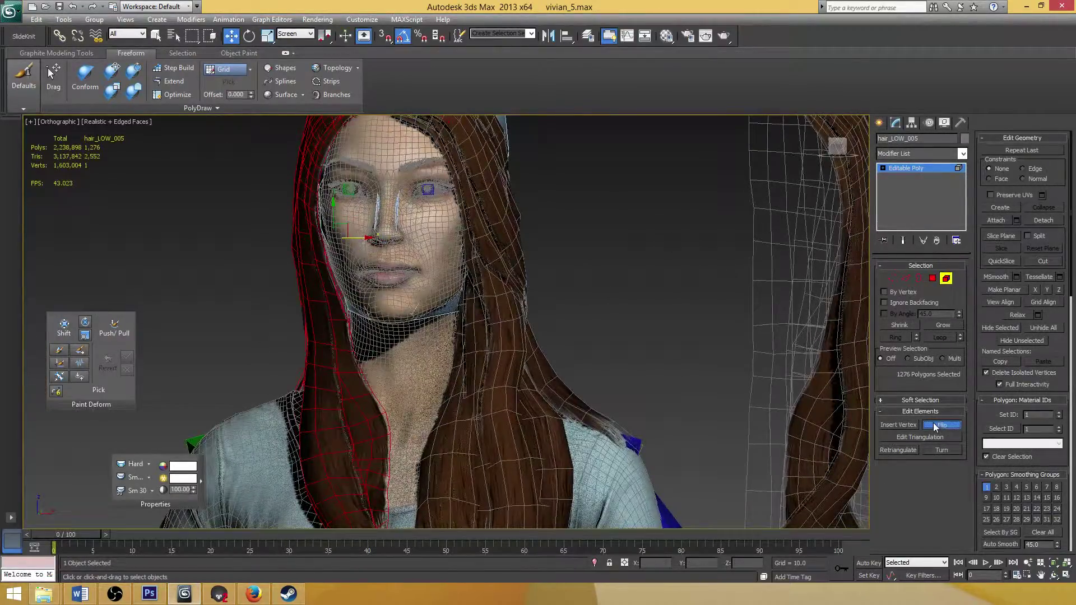
alt+middle_drag(617, 284, 667, 274)
click(945, 279)
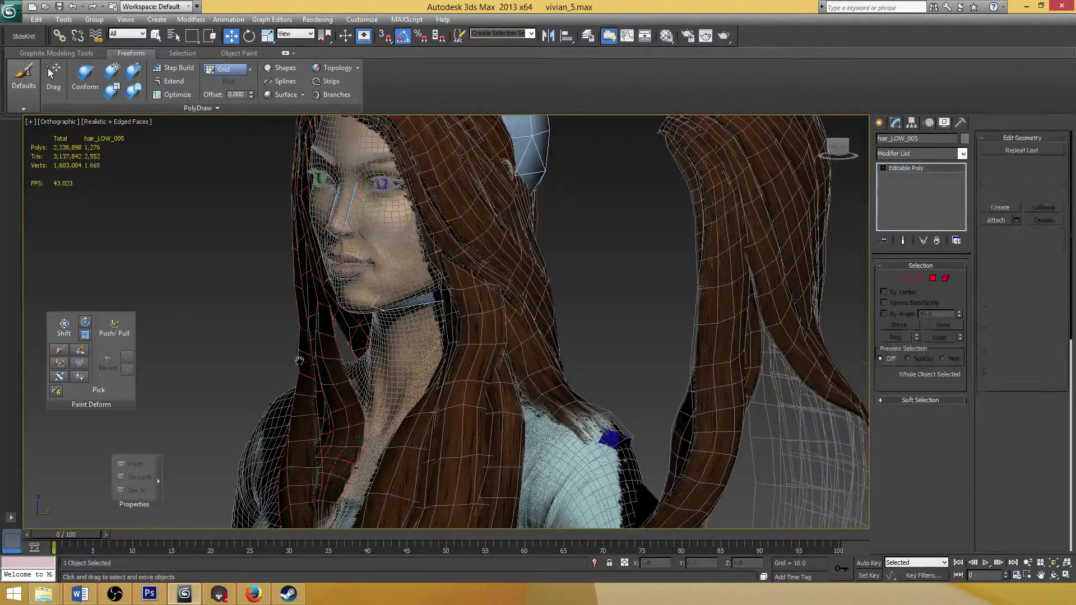
Reselect hair_LOW_2, attach the flipped hair copy to it and leave element editing
middle_drag(299, 361, 292, 295)
click(293, 295)
click(327, 283)
scroll(321, 274, up, 3)
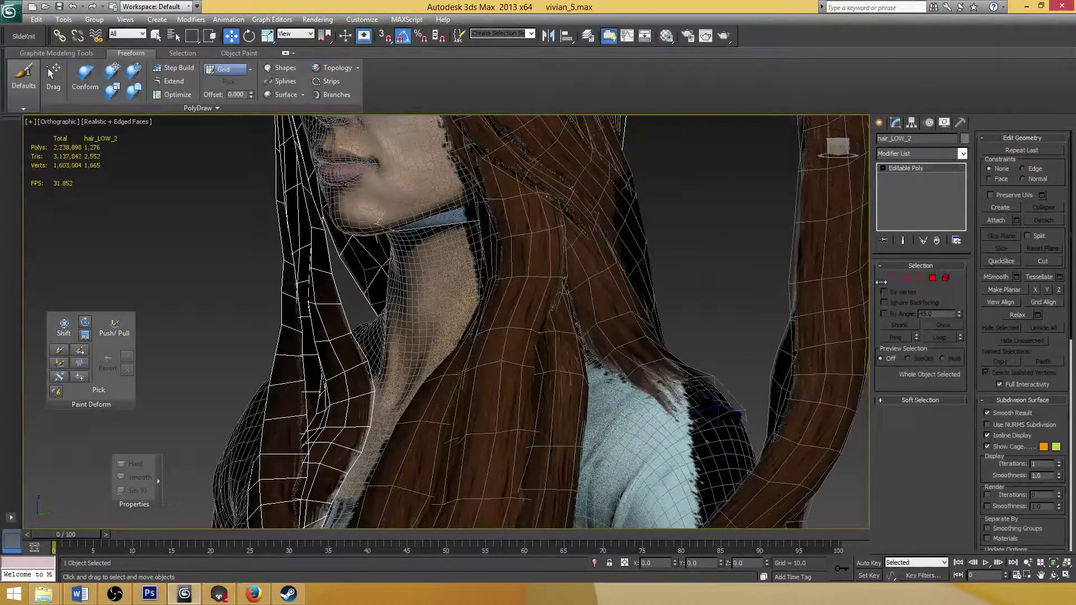
click(945, 278)
key(q)
alt+middle_drag(313, 302, 336, 278)
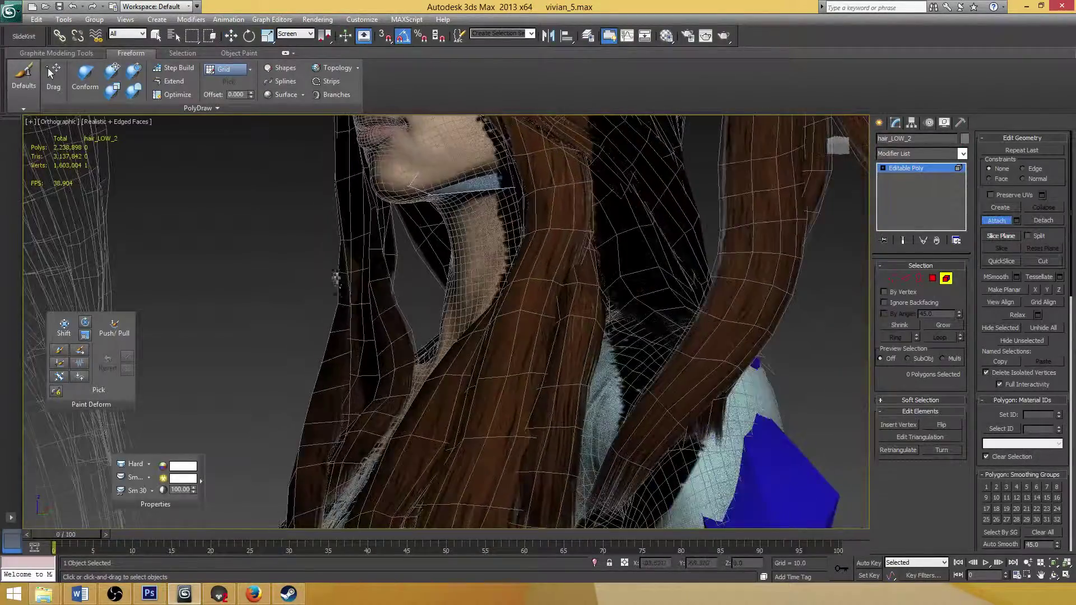
click(362, 315)
click(999, 220)
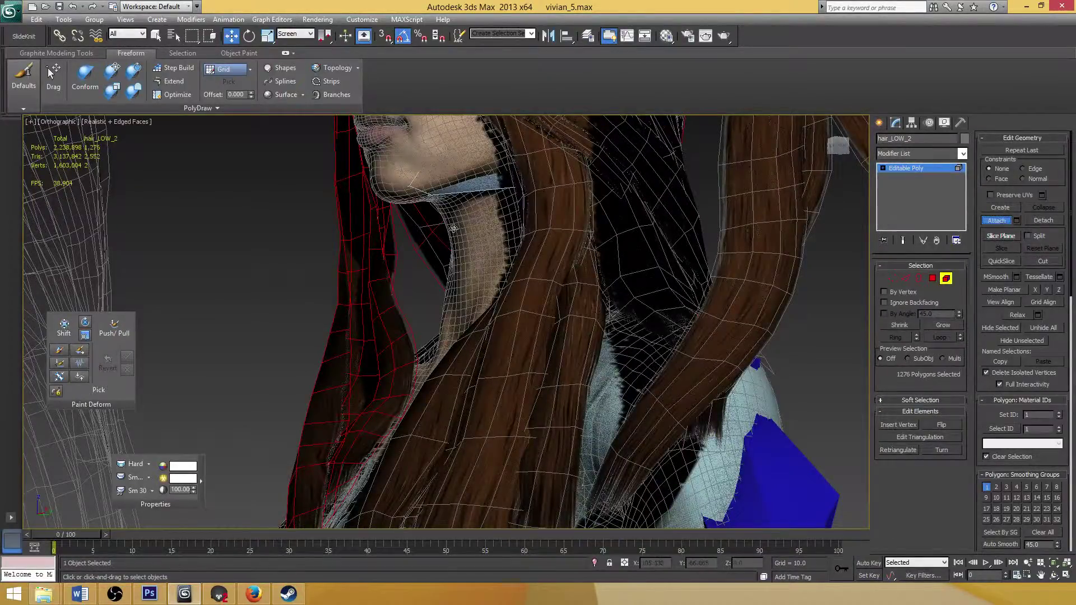
scroll(339, 235, down, 4)
alt+middle_drag(338, 235, 363, 278)
scroll(364, 278, up, 1)
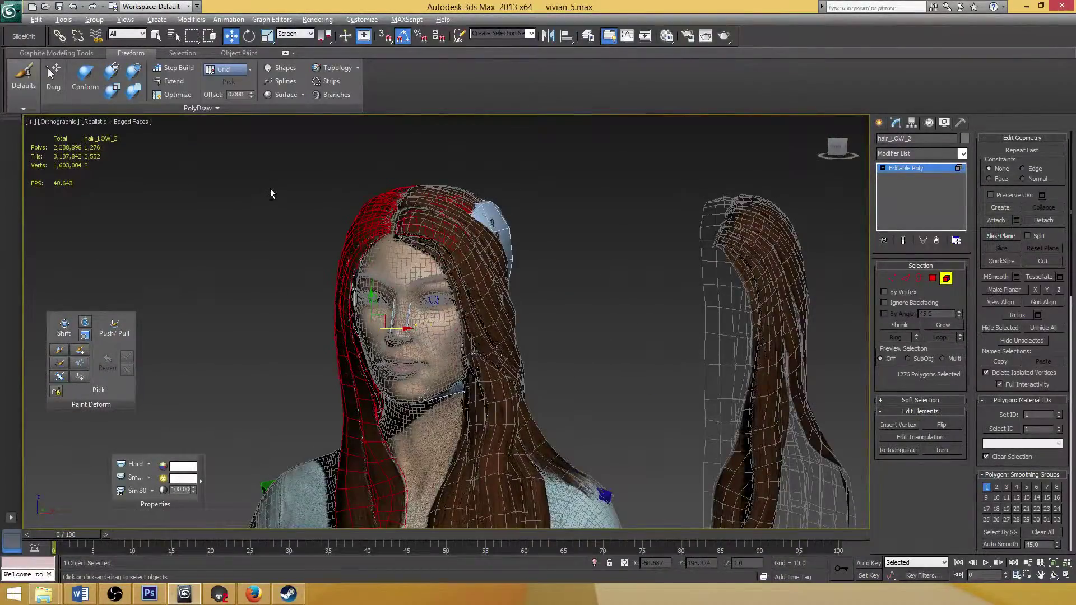
click(945, 279)
alt+middle_drag(244, 223, 273, 222)
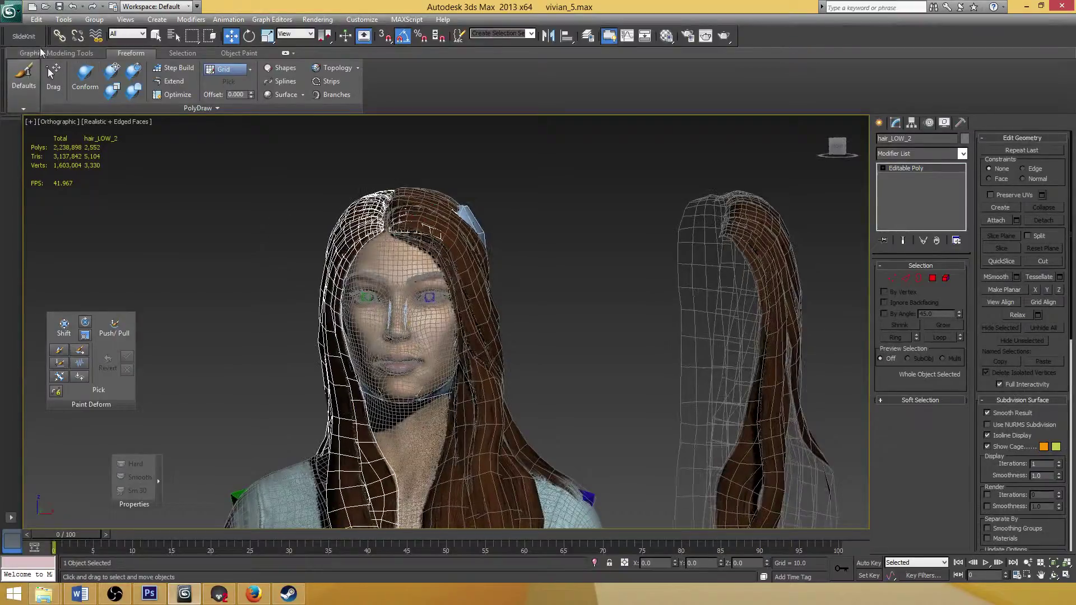
Export only the selected hair_LOW_2 as OBJ over the existing hair_LOW_2.obj file, then deselect it
click(11, 12)
mouse_move(44, 191)
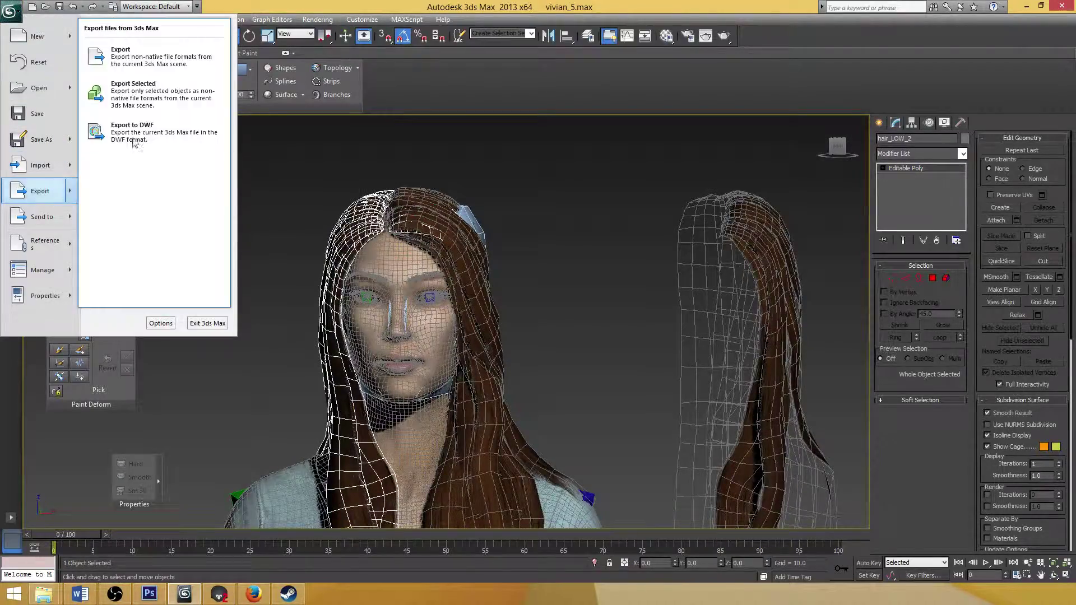
click(133, 93)
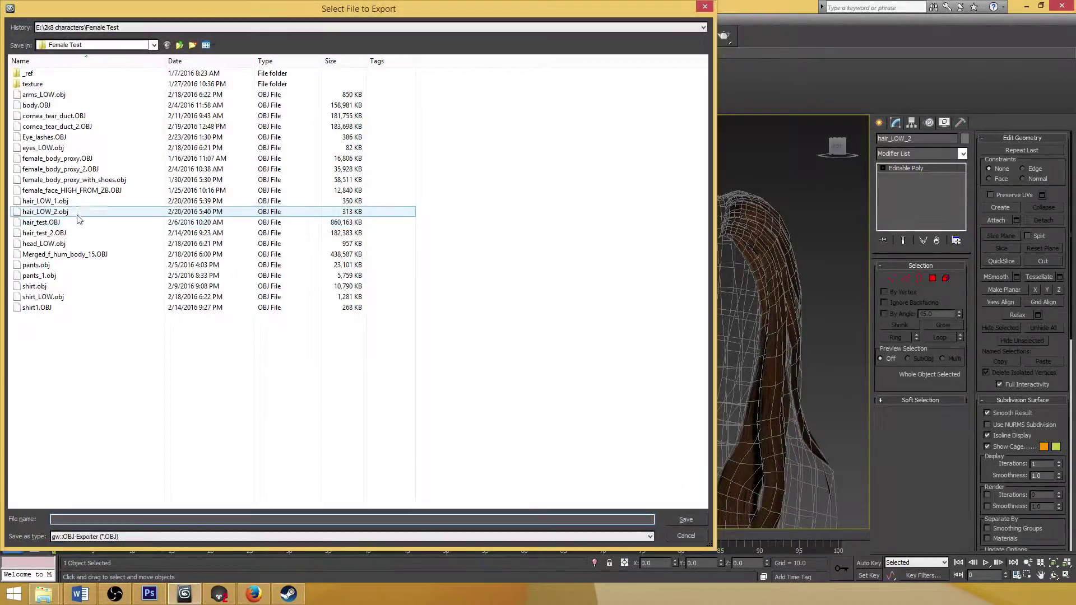
double_click(47, 211)
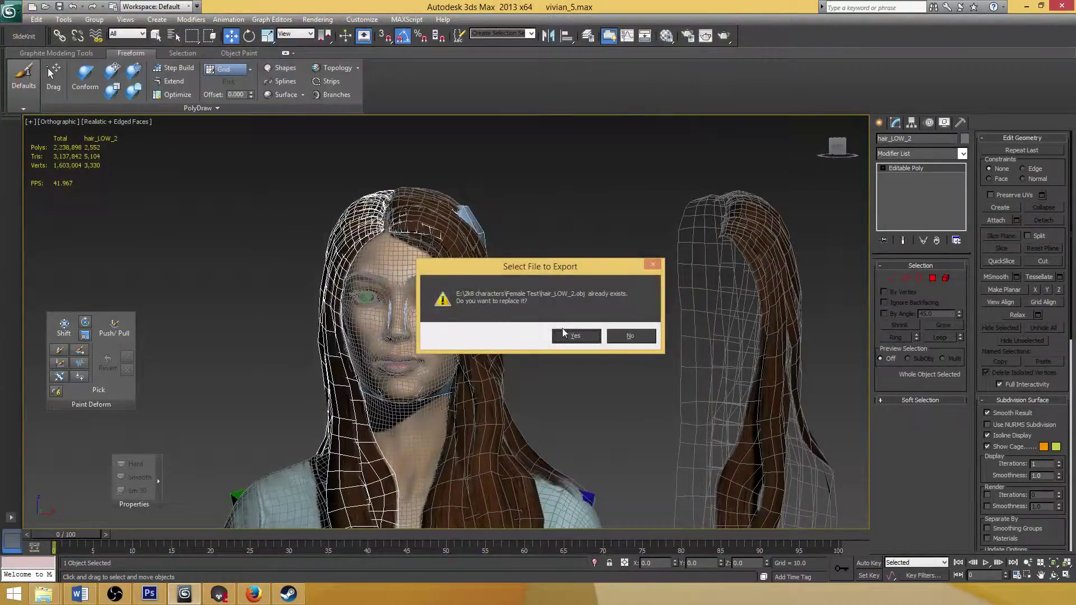
click(571, 335)
click(502, 385)
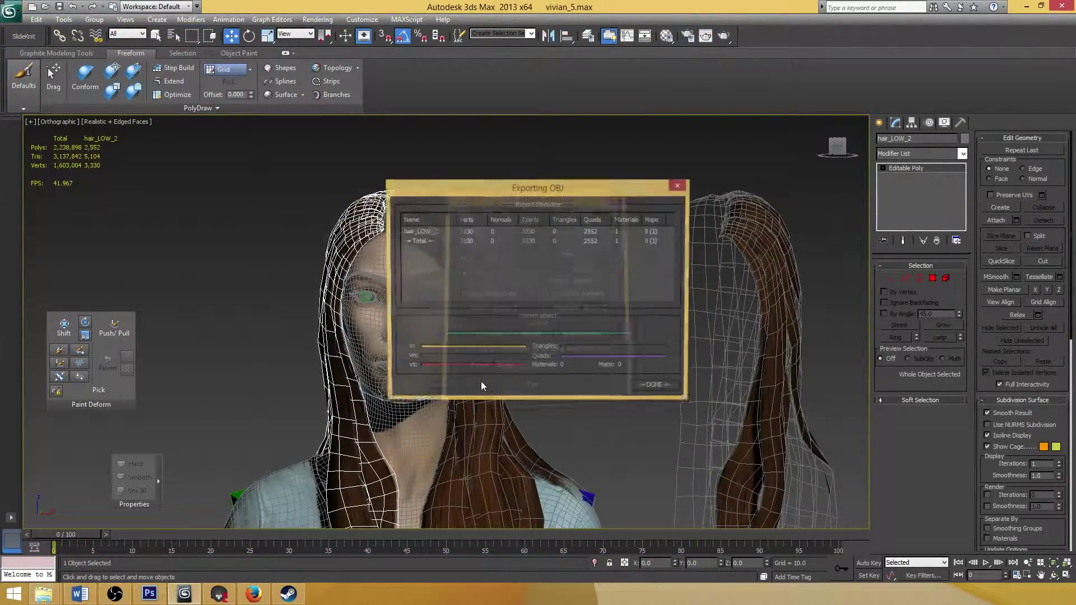
click(652, 385)
click(540, 321)
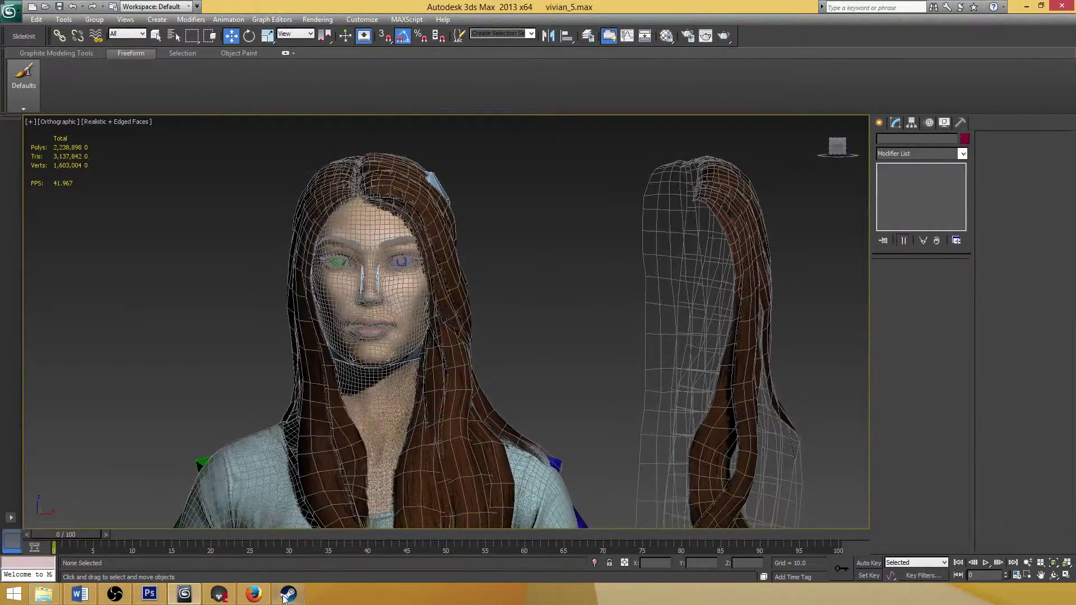
Switch to Marmoset Toolbag and capture the current character render to the clipboard
click(219, 594)
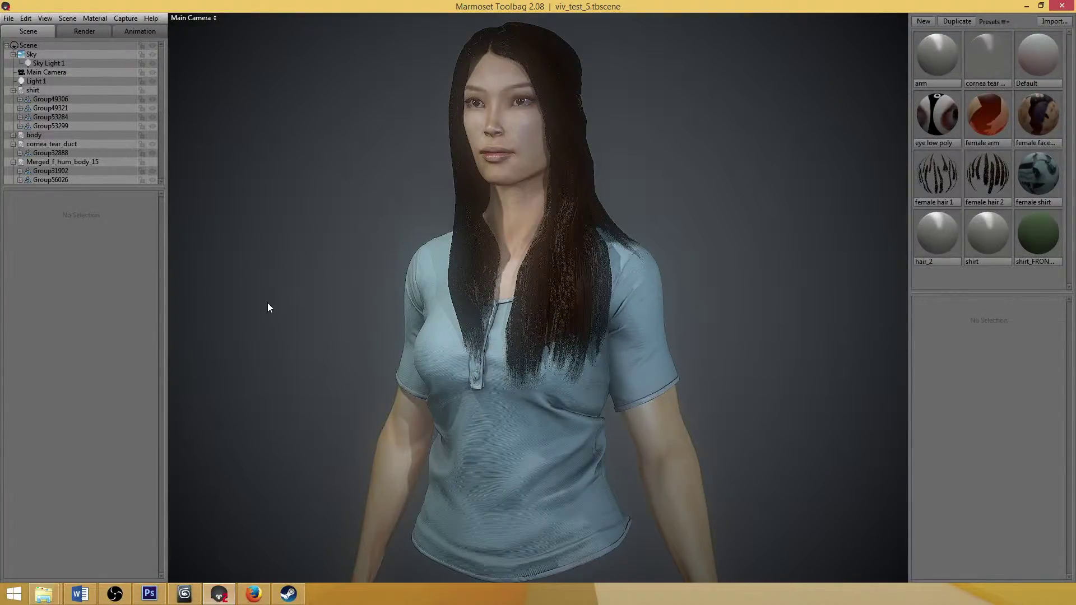
click(126, 19)
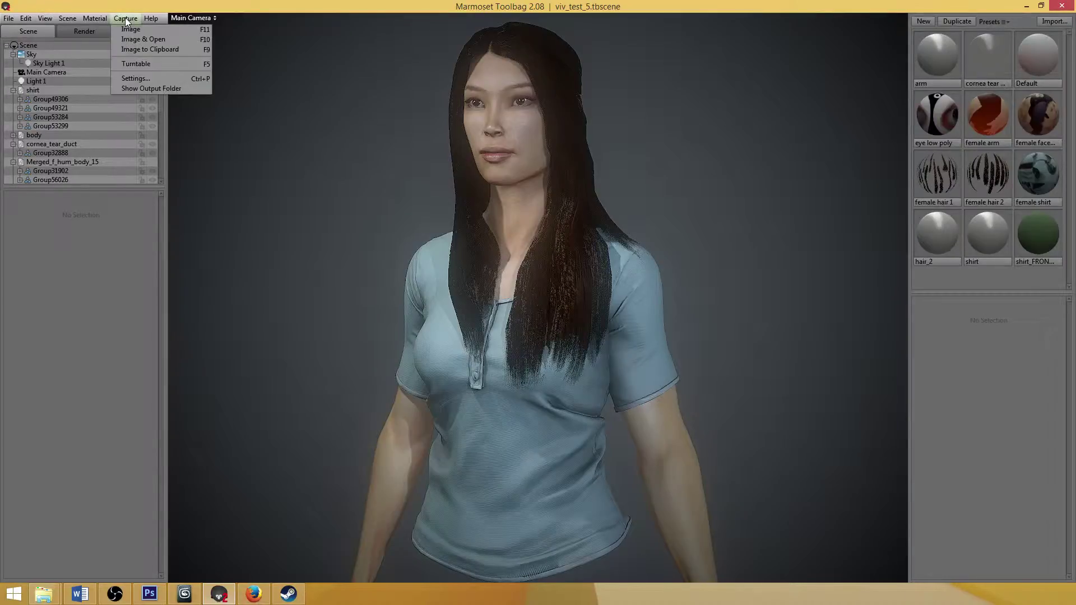
click(139, 50)
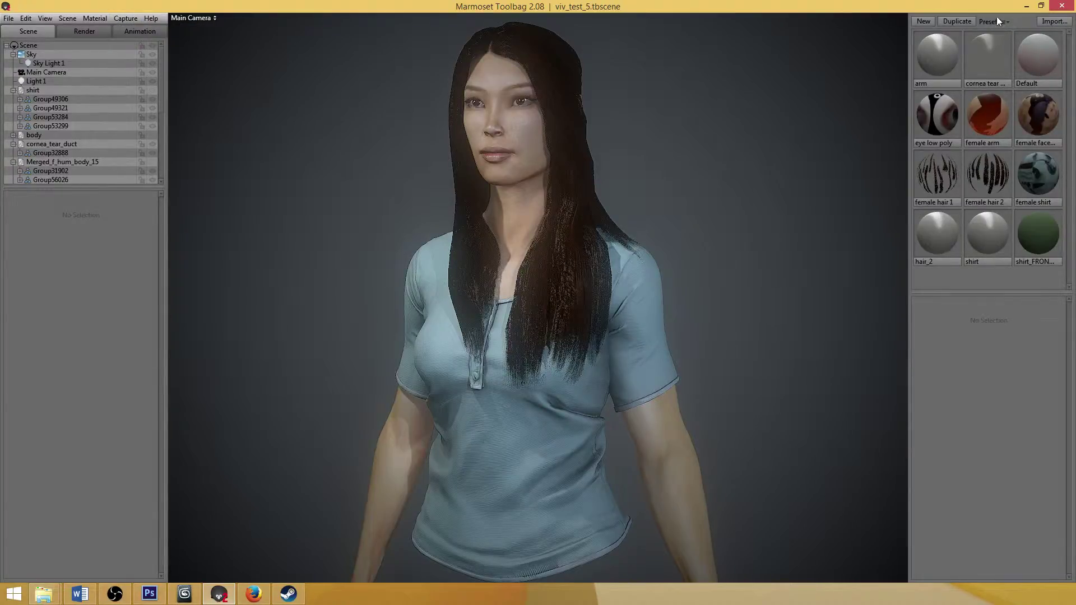
Switch to Photoshop and paste the captured render as a new layer in the render comparison document
click(185, 593)
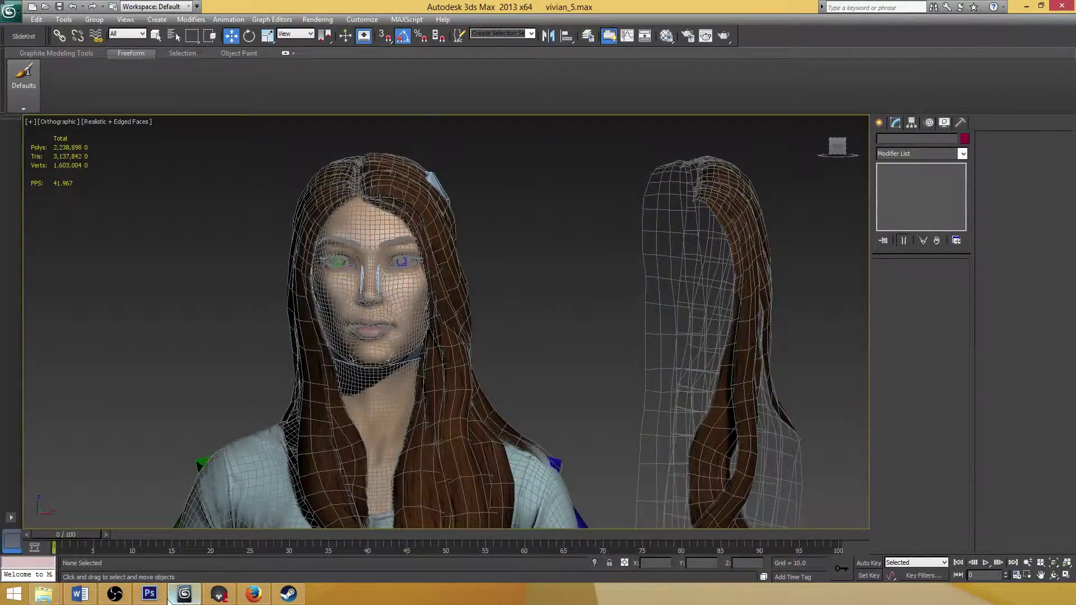
click(149, 594)
drag(441, 53, 409, 63)
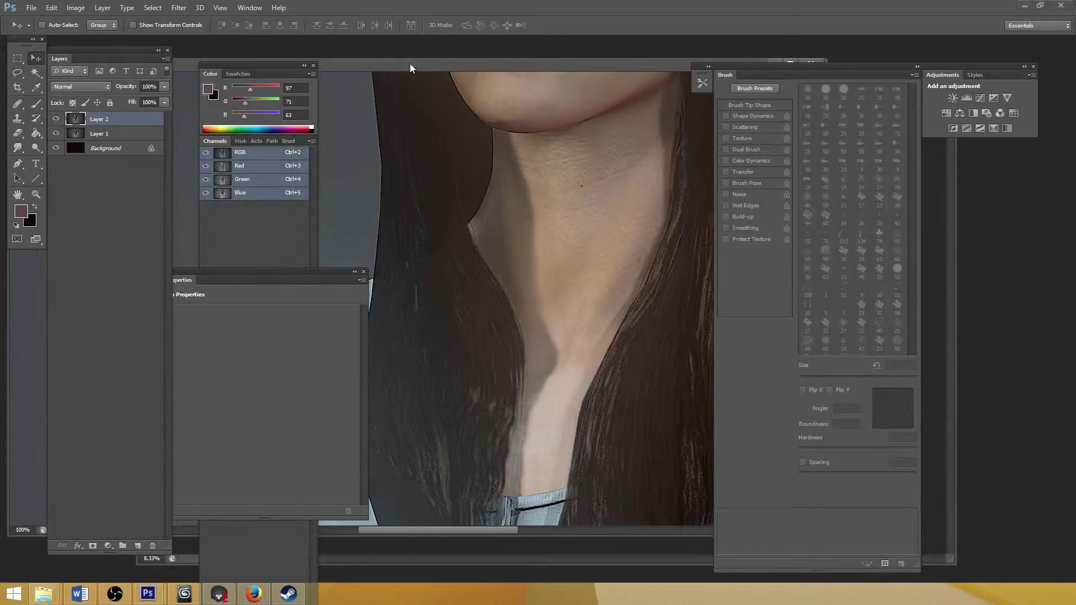
alt+scroll(458, 183, down, 3)
key(ctrl+v)
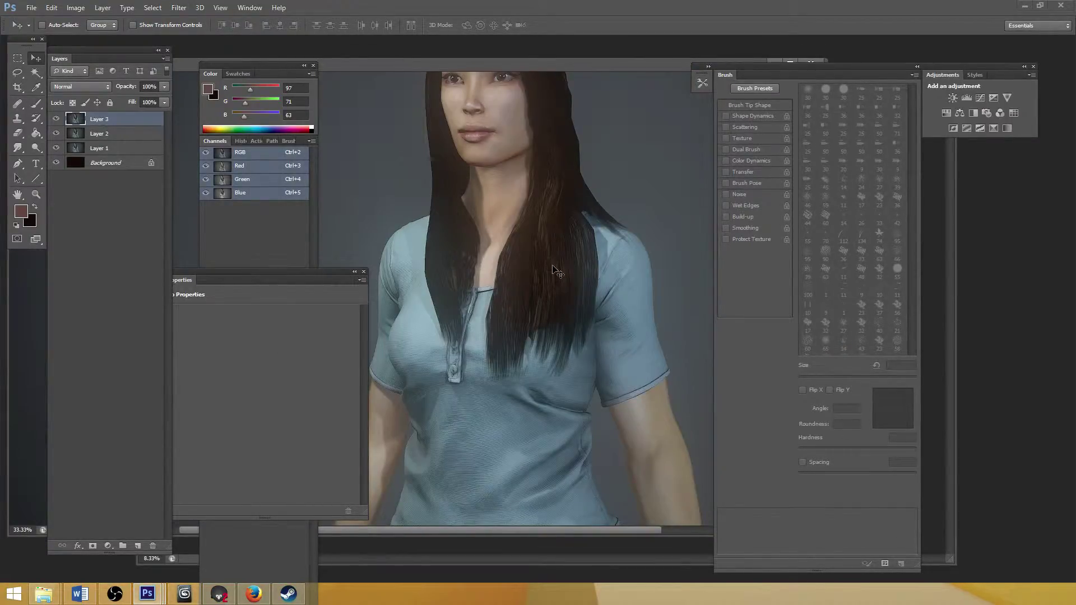
Examine the pasted render closely, from the hair ends over the shirt up to the face and hairline
alt+scroll(474, 270, up, 3)
alt+scroll(455, 263, down, 5)
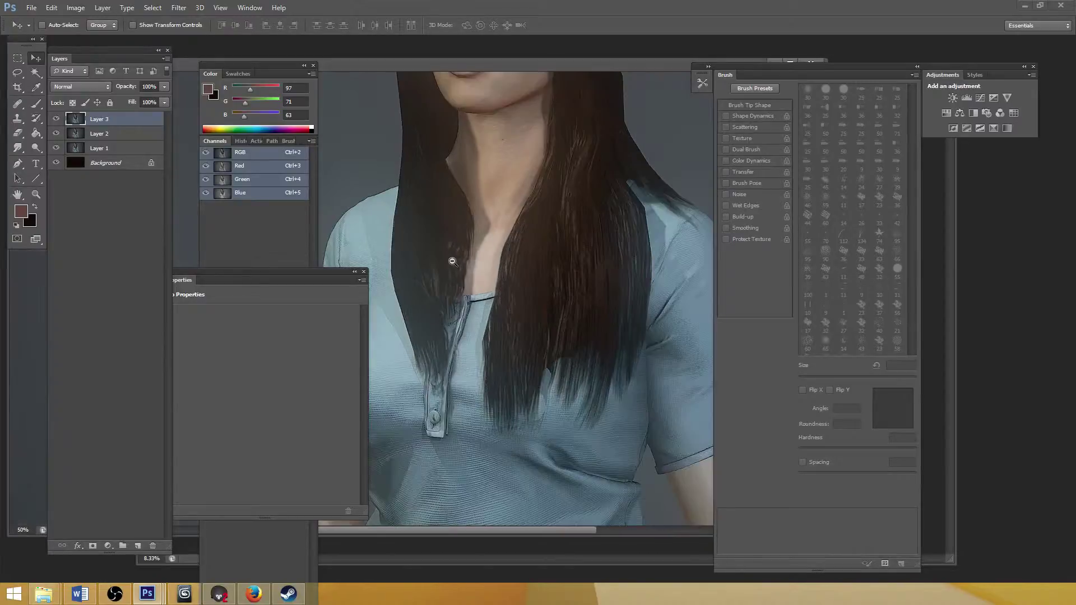
alt+scroll(391, 256, up, 2)
drag(402, 280, 486, 258)
alt+scroll(485, 258, up, 3)
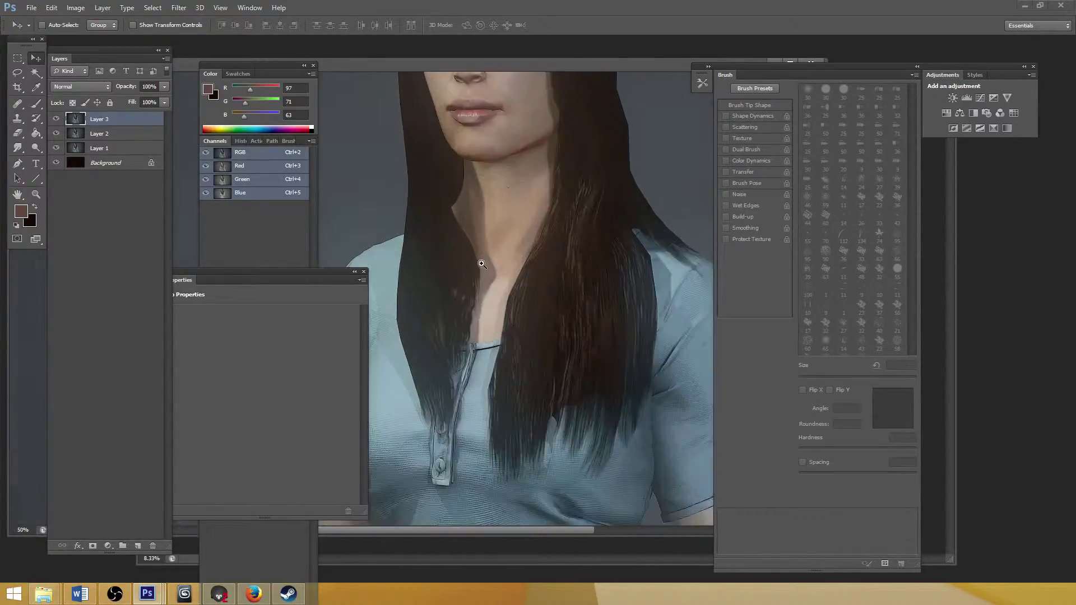
alt+scroll(476, 255, down, 2)
alt+scroll(473, 253, up, 1)
drag(484, 200, 471, 392)
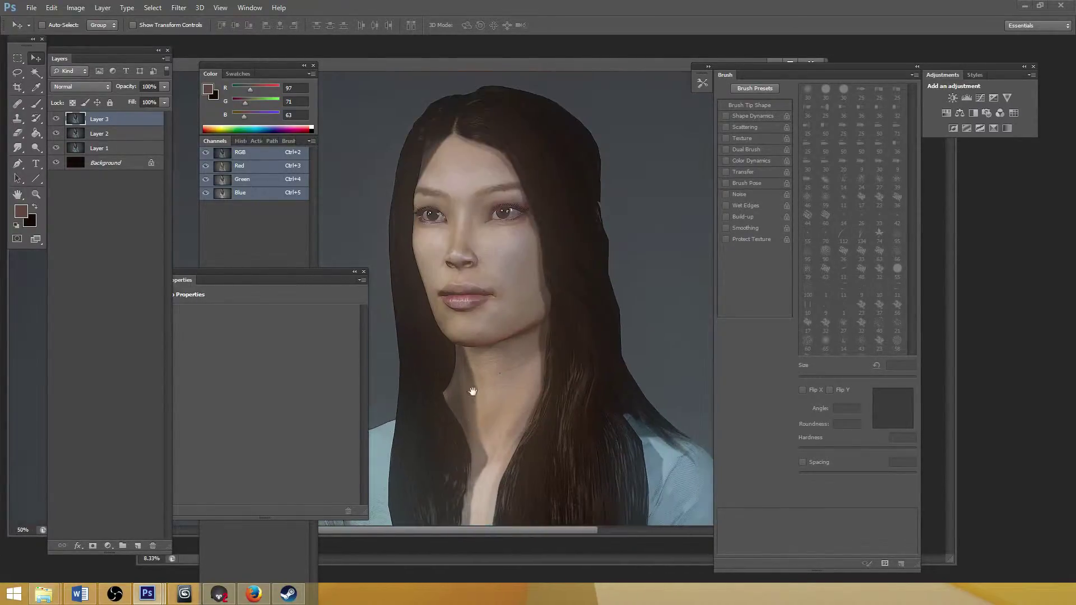
alt+scroll(487, 297, down, 3)
alt+scroll(412, 168, up, 2)
alt+scroll(442, 201, up, 1)
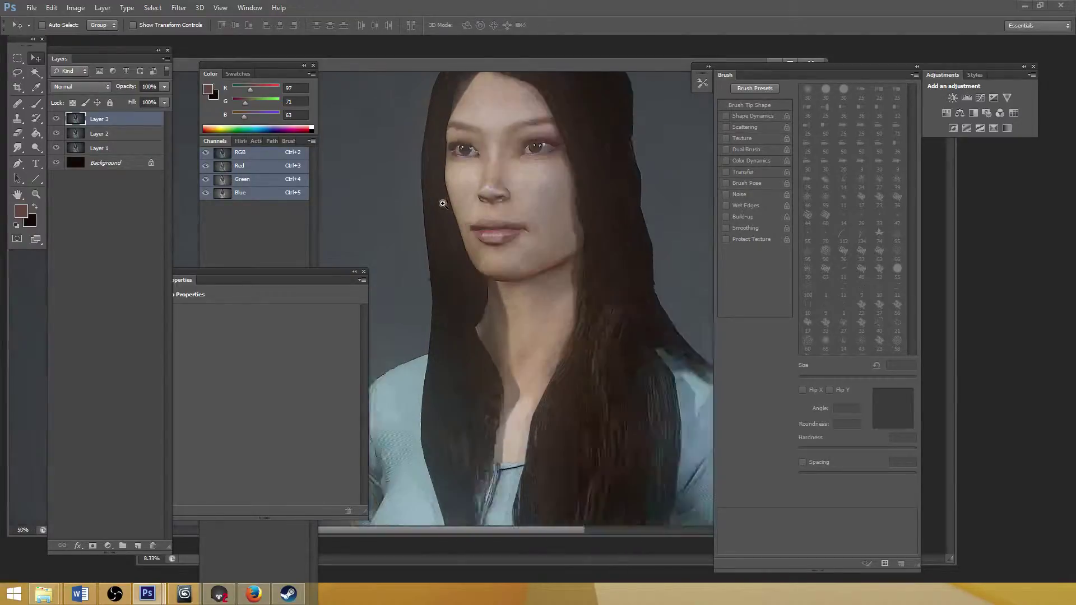
alt+scroll(461, 372, up, 1)
alt+scroll(482, 336, up, 1)
alt+scroll(486, 232, down, 4)
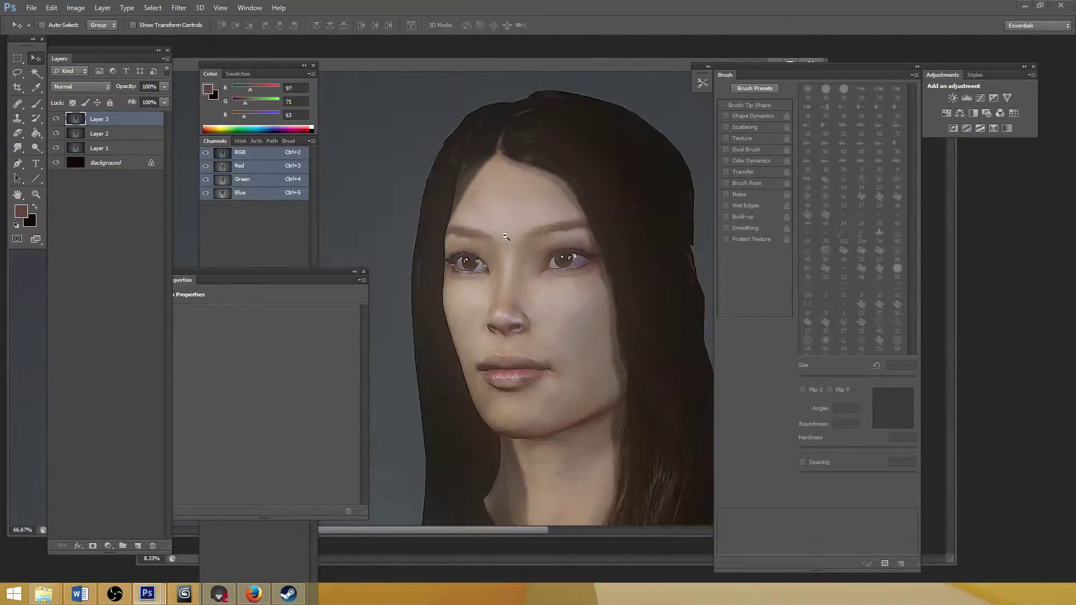
alt+scroll(497, 238, up, 2)
drag(485, 96, 482, 162)
alt+scroll(490, 244, down, 2)
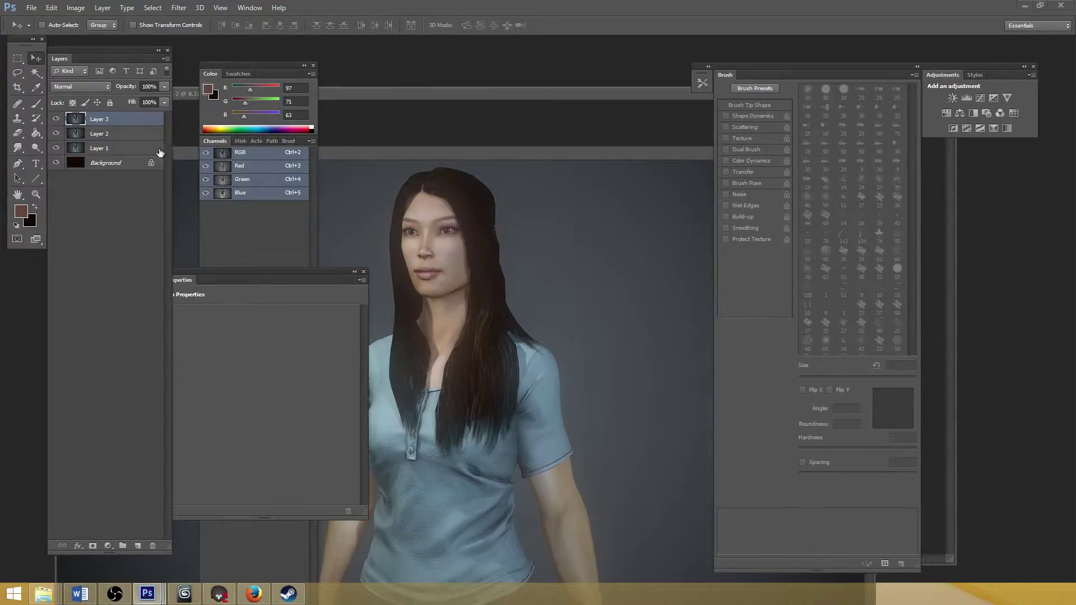
Compare the stacked renders by hiding Layer 3, Layer 2 and Layer 1 in turn and showing all three again
click(56, 118)
click(56, 133)
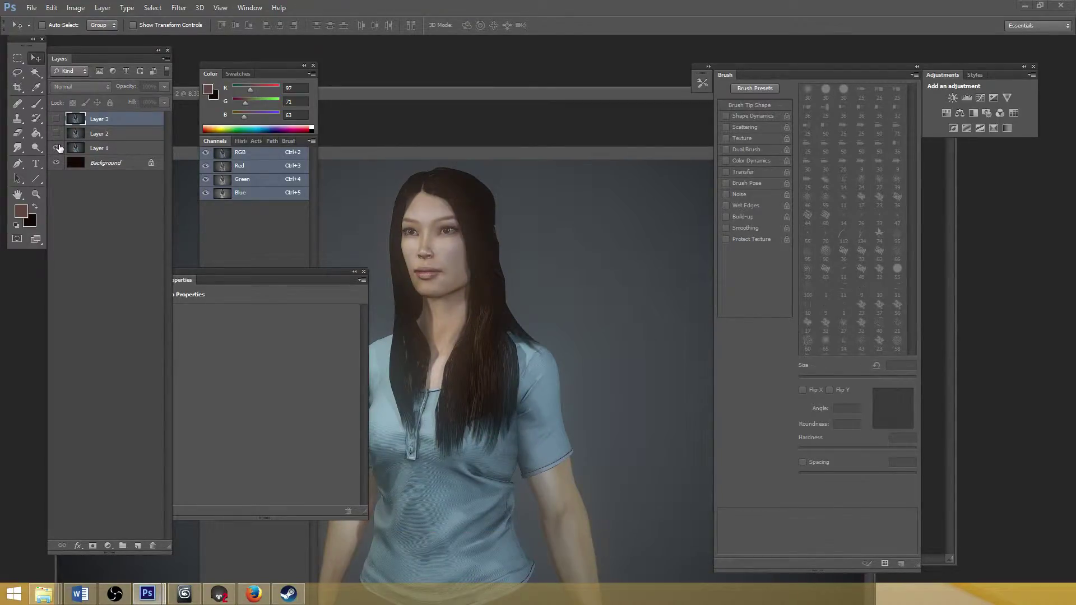
click(57, 148)
click(56, 148)
click(56, 133)
click(56, 118)
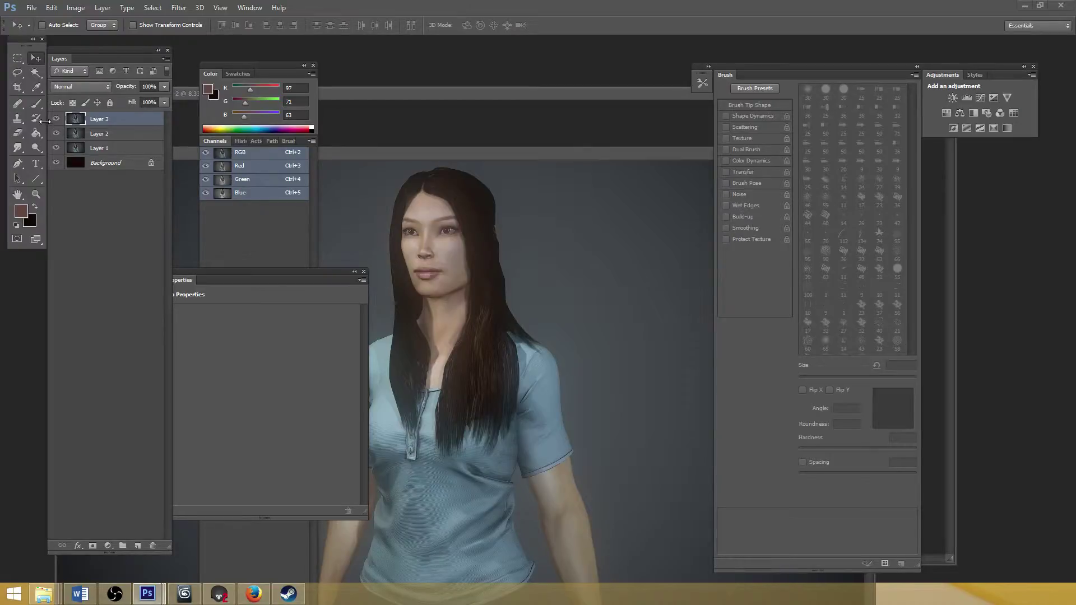
Close the render comparison document and answer its save prompt
drag(461, 154, 503, 276)
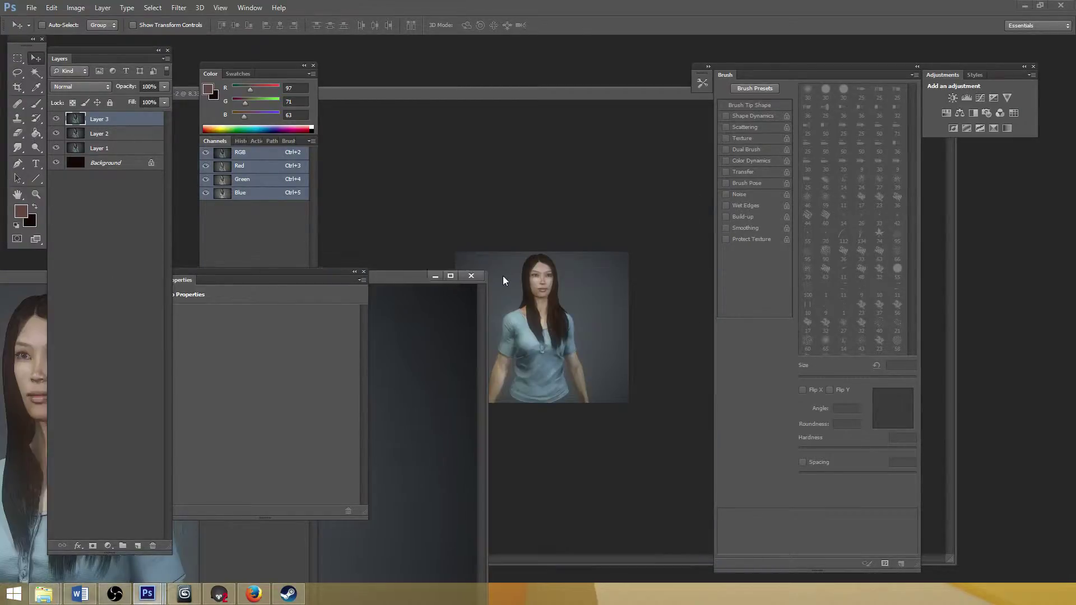
click(473, 275)
click(517, 227)
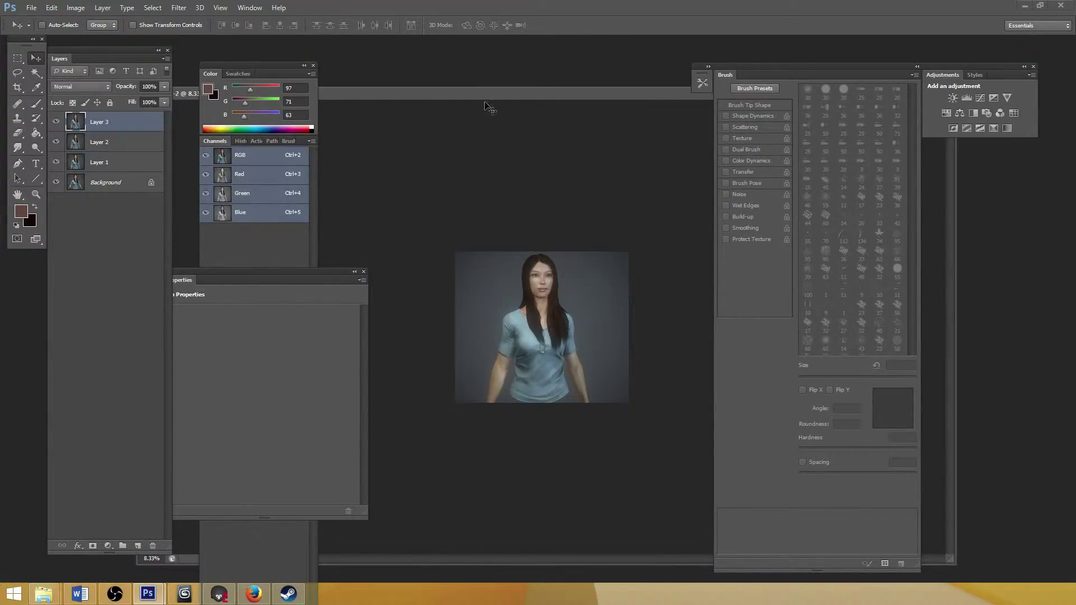
Examine the character's hair in the remaining front-view render document, undoing the shift of its top layer
drag(429, 90, 268, 68)
ctrl+drag(375, 353, 448, 331)
drag(448, 330, 552, 341)
alt+scroll(451, 262, down, 4)
alt+scroll(546, 248, up, 4)
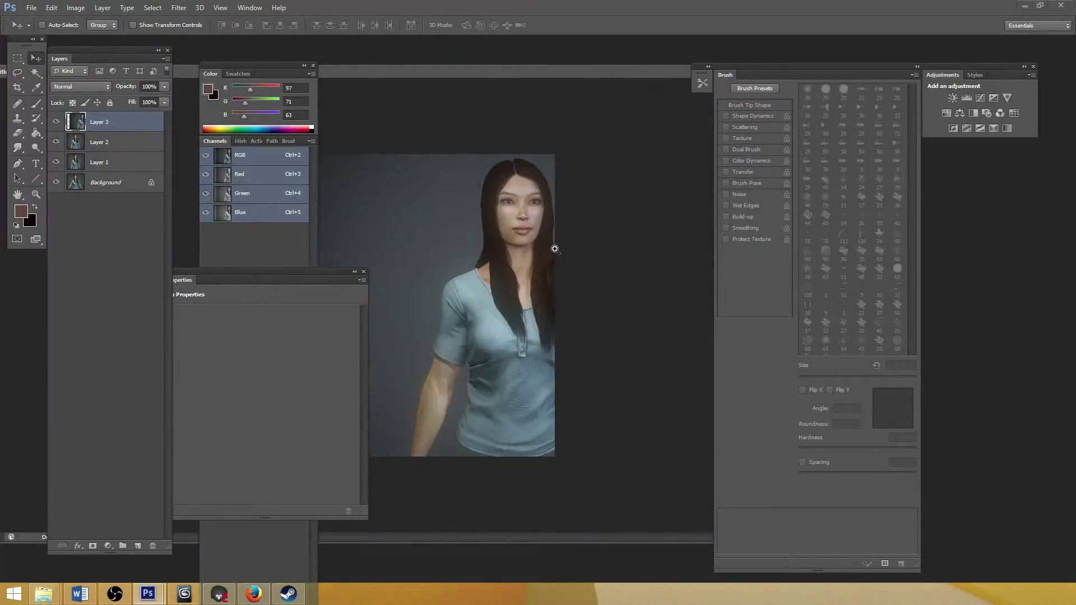
ctrl+drag(546, 248, 471, 253)
drag(572, 72, 610, 90)
key(ctrl+z)
ctrl+drag(462, 275, 547, 266)
alt+scroll(547, 267, down, 5)
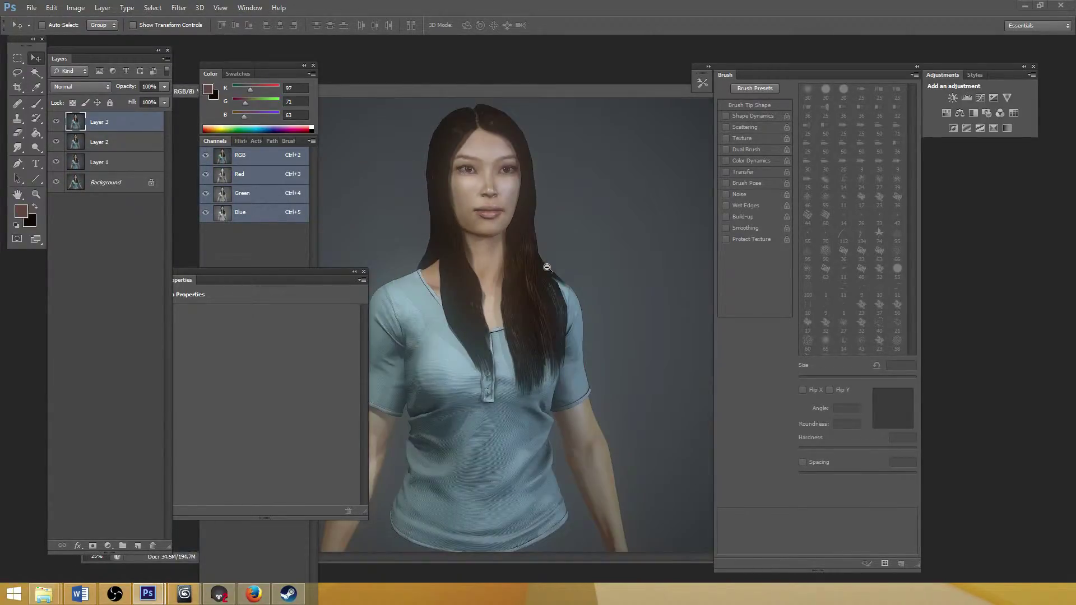
drag(557, 95, 685, 82)
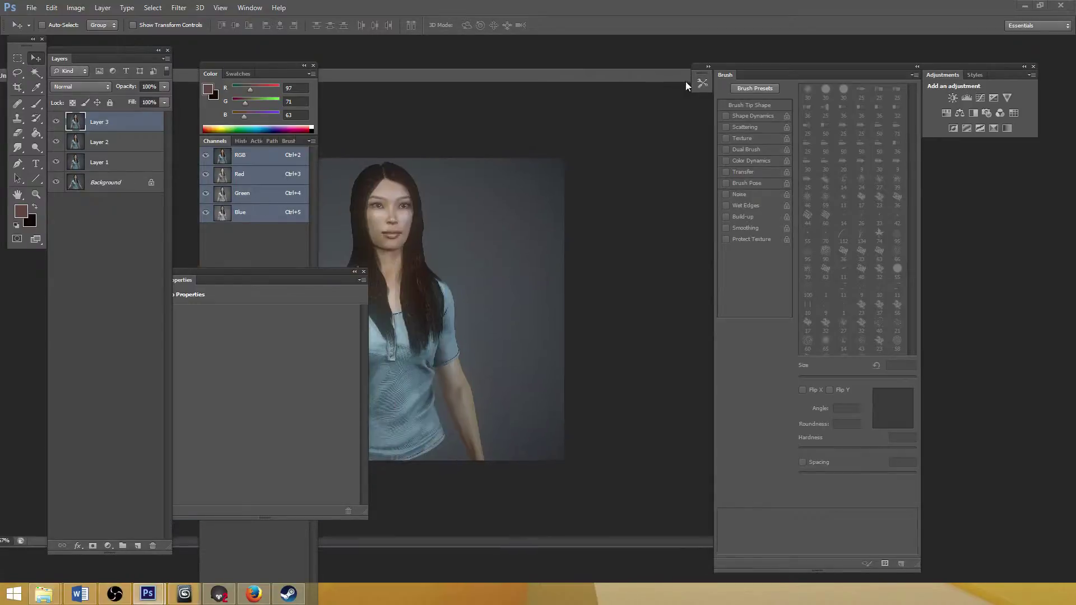
Switch to Marmoset Toolbag and open the recent scene viv_test_4.tbscene, saving the current scene's changes first
click(218, 593)
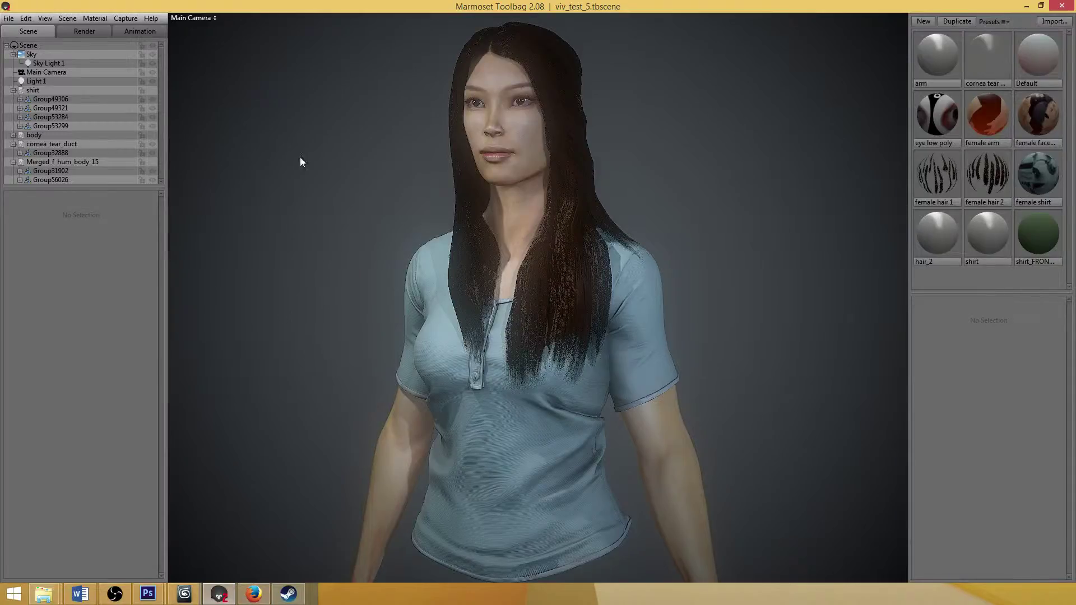
click(8, 18)
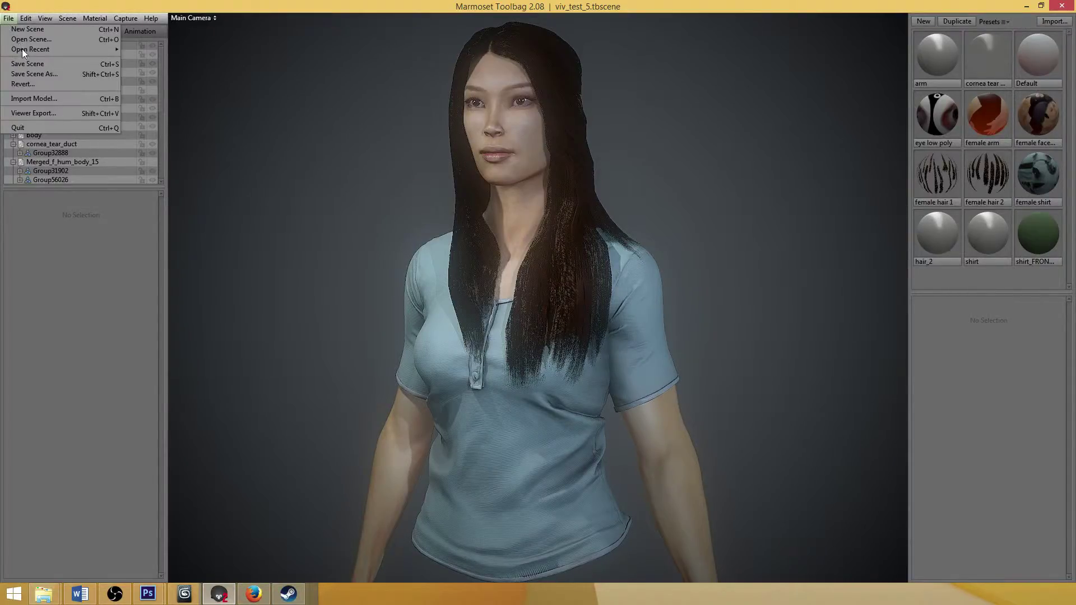
mouse_move(32, 49)
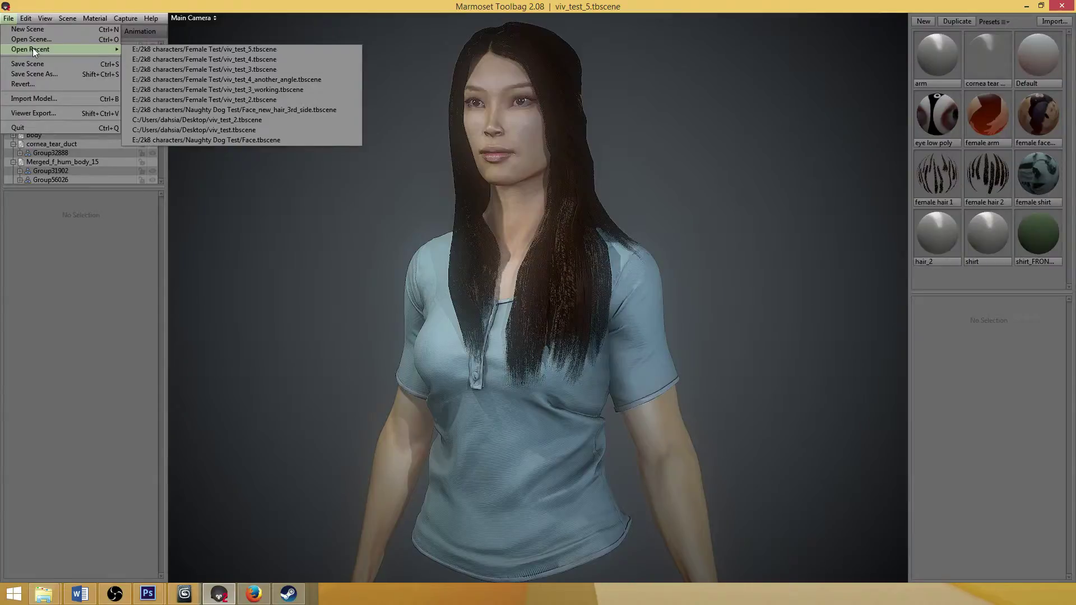
click(196, 60)
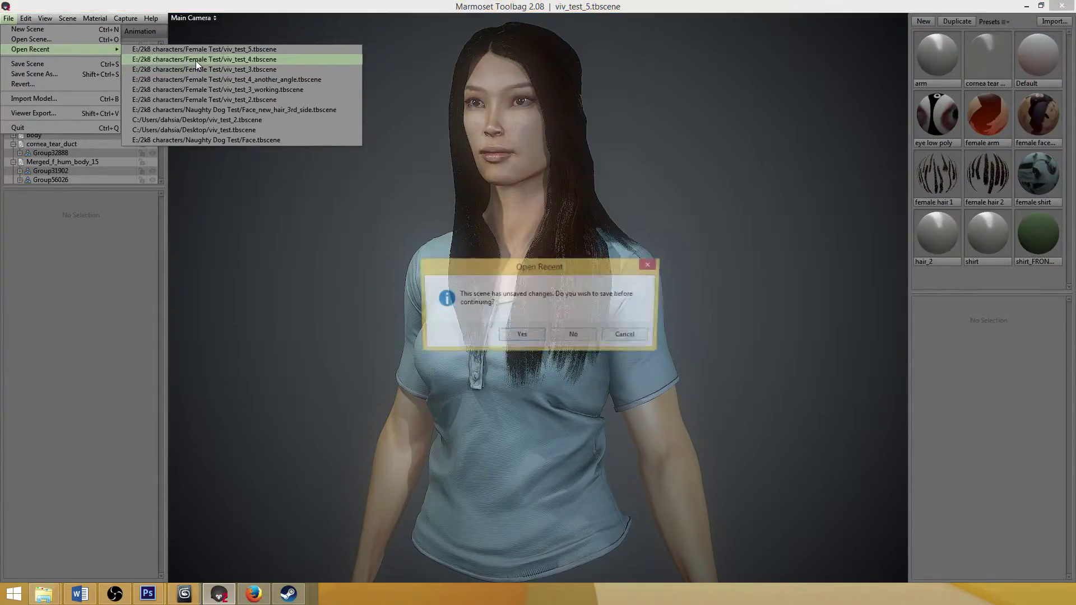
click(520, 336)
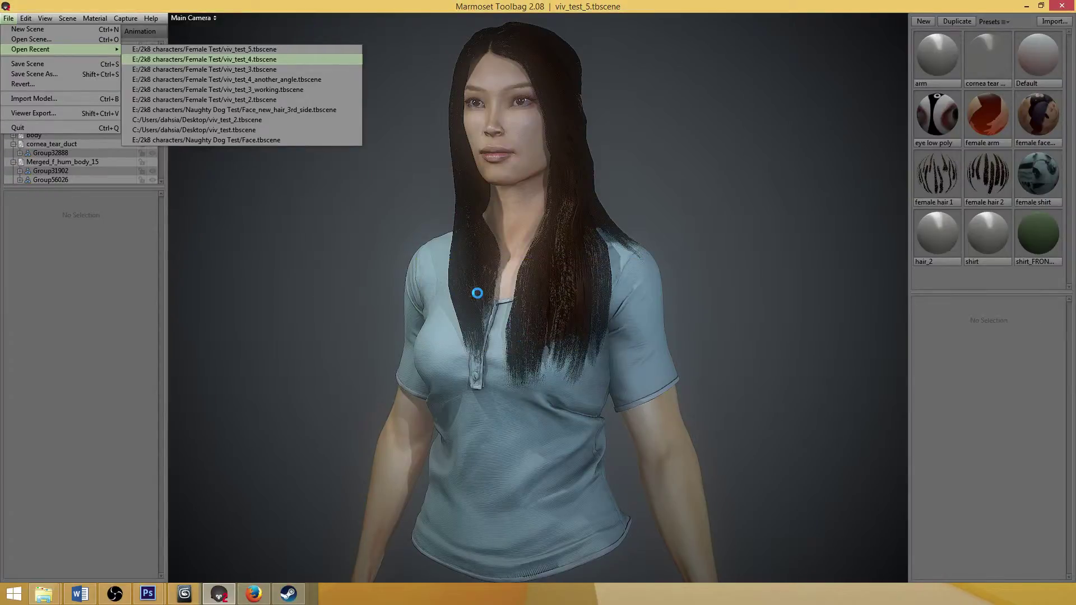